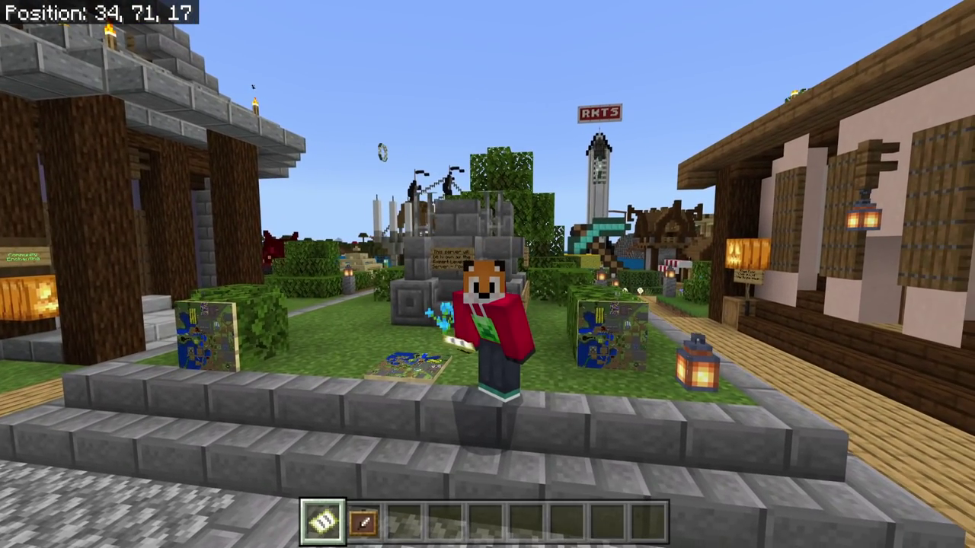
View the held map and the front of the character beside the fountain by alternating between first-person and front-facing perspectives
{"action": "key", "text": "F5"}
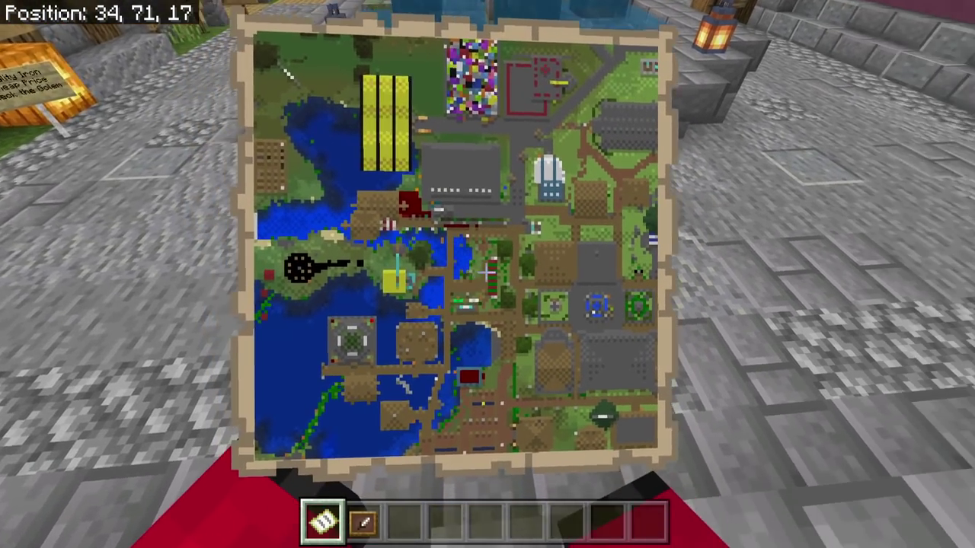
{"action": "key", "text": "F5"}
{"action": "key", "text": "F5"}
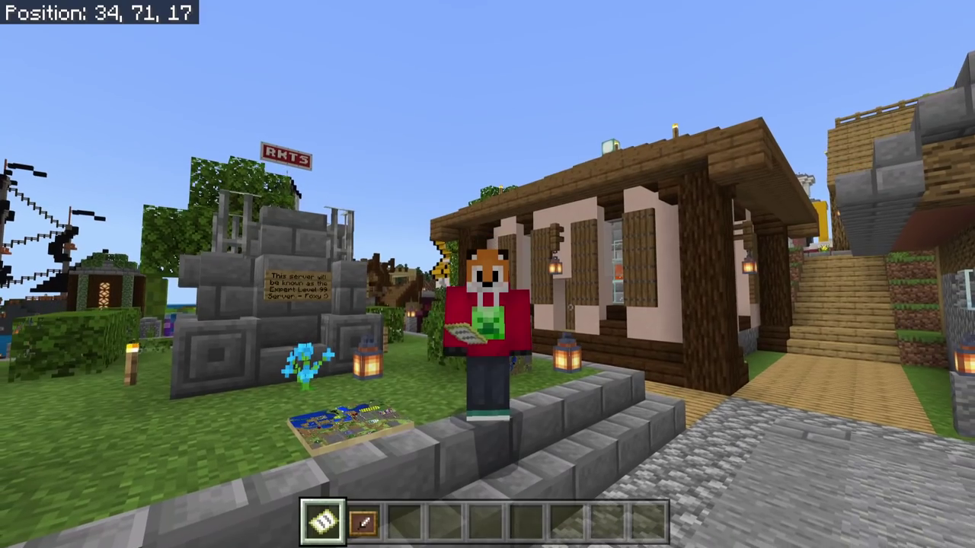
{"action": "key", "text": "F5"}
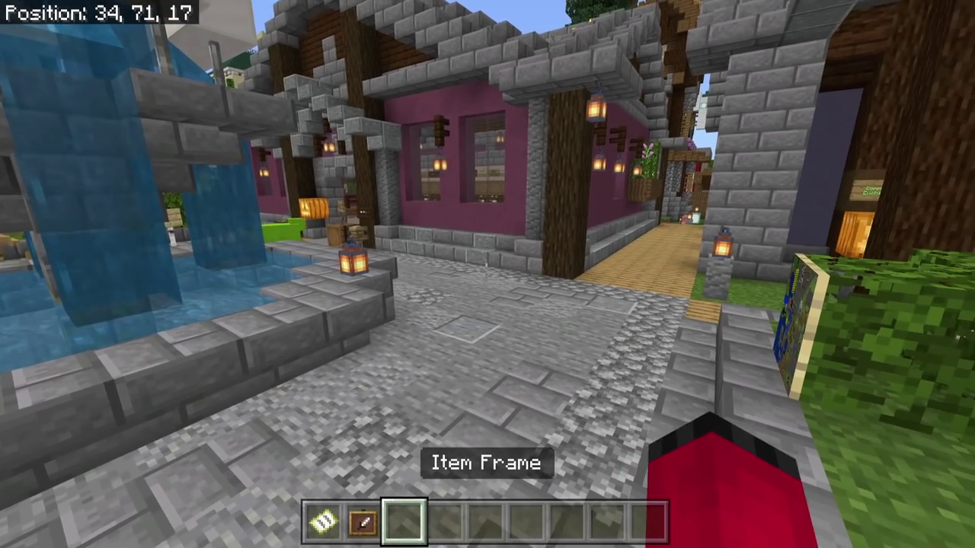
Walk empty-handed past the fountain and flower beds, then fly up above the rainbow-topped tower to look over the town
{"action": "key", "text": "w"}
{"action": "key", "text": "w"}
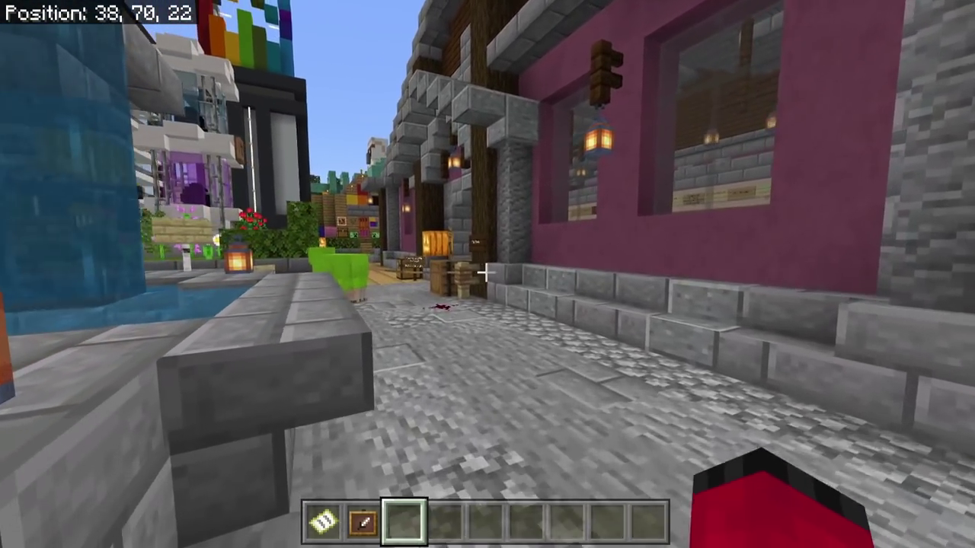
{"action": "key", "text": "w"}
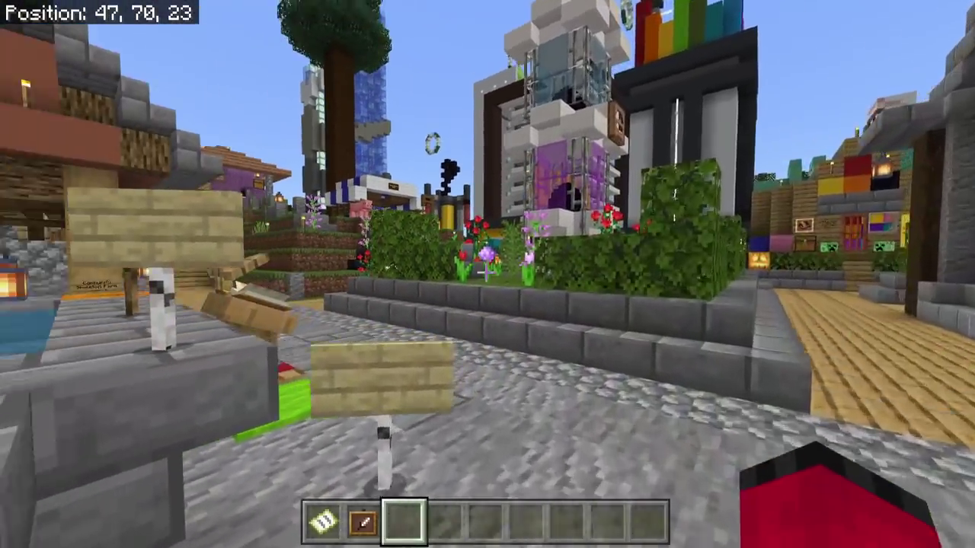
{"action": "key", "text": "w"}
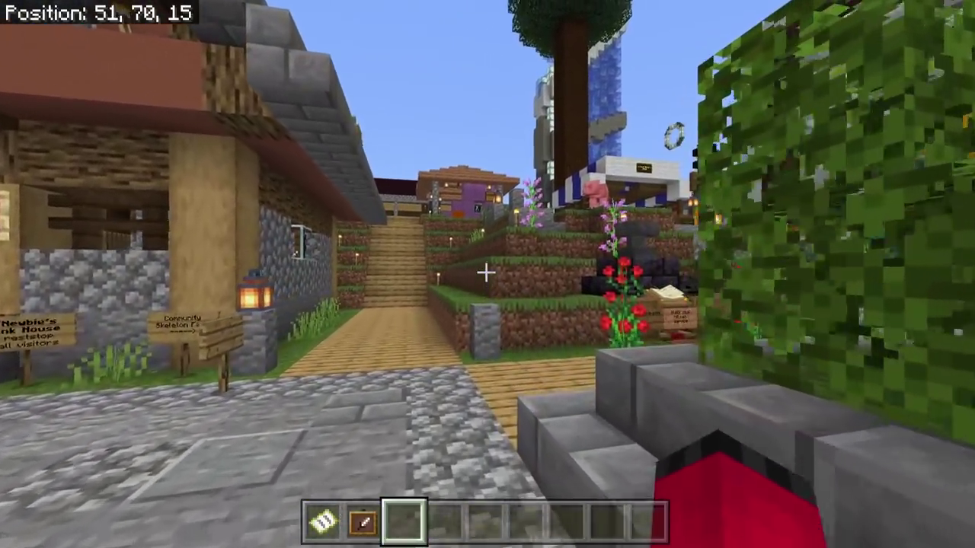
{"action": "key", "text": "w"}
{"action": "key", "text": "space"}
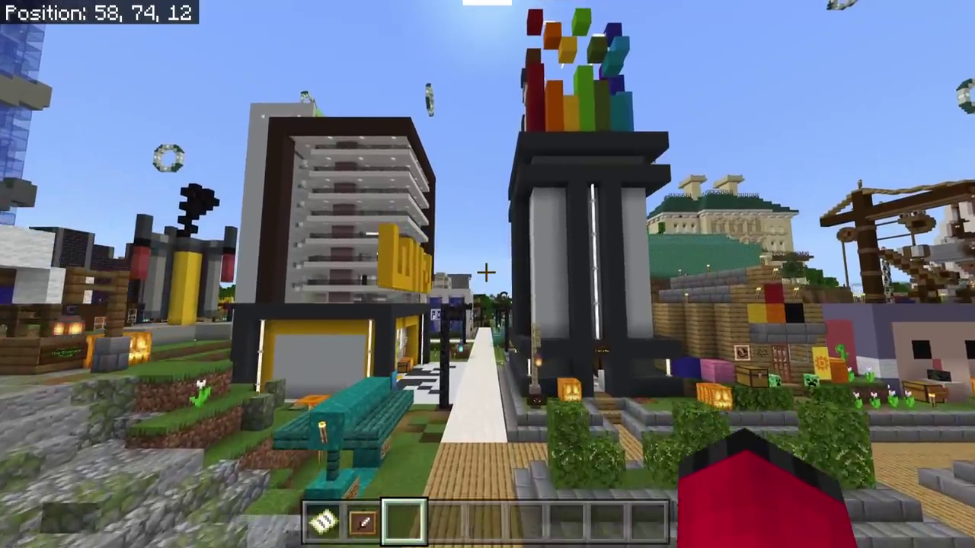
{"action": "key", "text": "w"}
{"action": "key", "text": "space"}
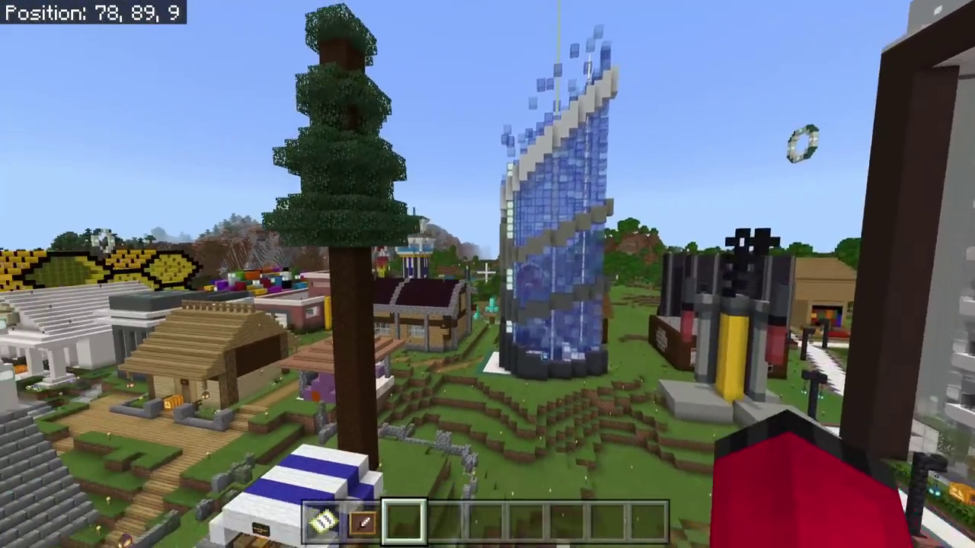
{"action": "key", "text": "w"}
{"action": "key", "text": "space"}
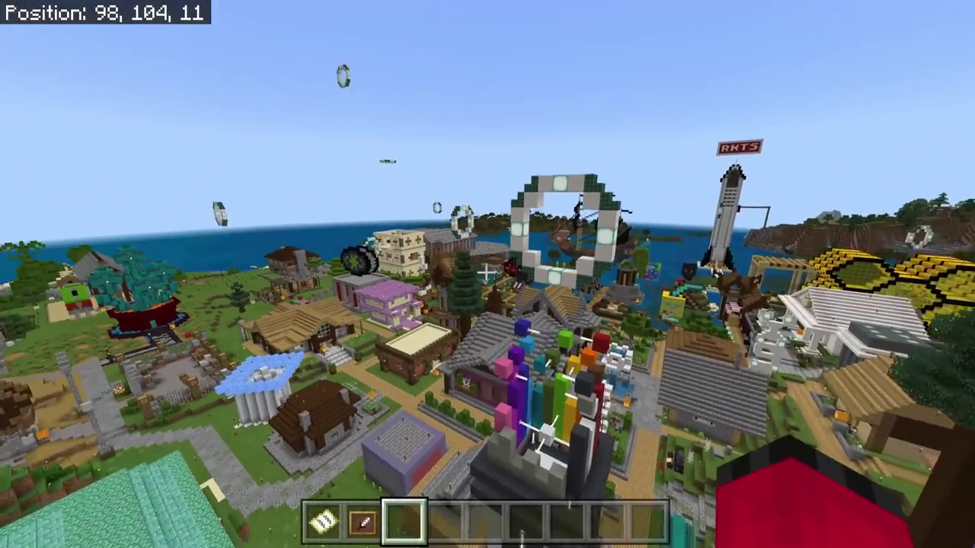
Survey the town in front-facing and first-person views while flying on beyond the apartment tower
{"action": "key", "text": "F5"}
{"action": "key", "text": "F5"}
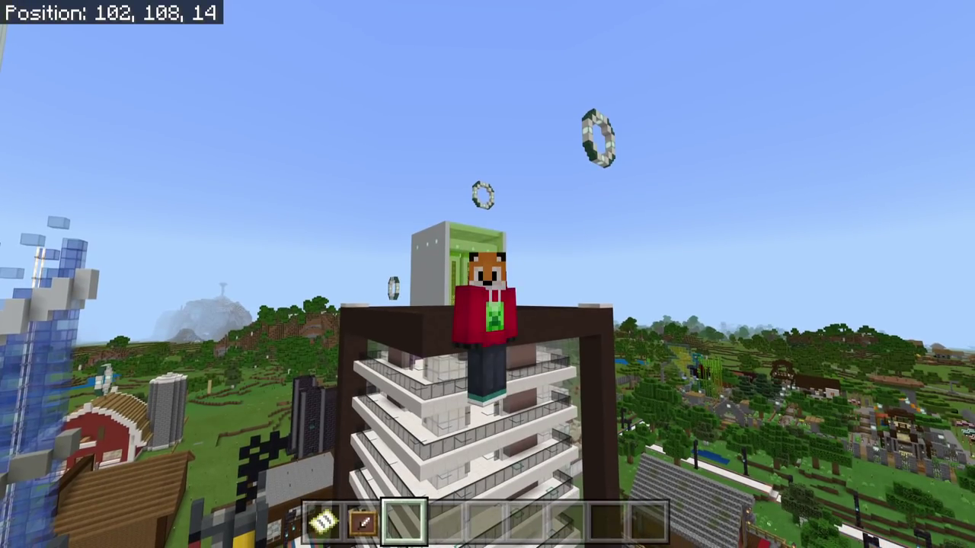
{"action": "key", "text": "F5"}
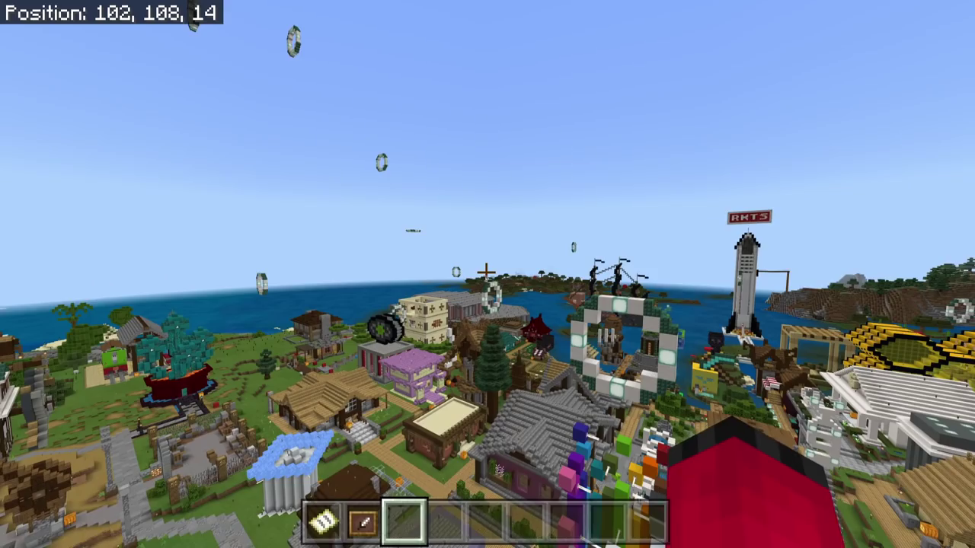
{"action": "key", "text": "w"}
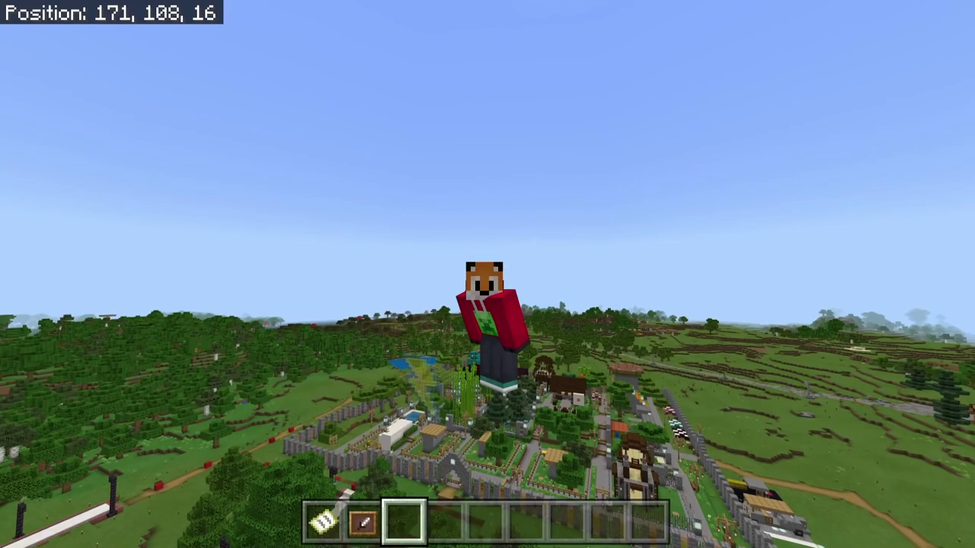
{"action": "key", "text": "F5"}
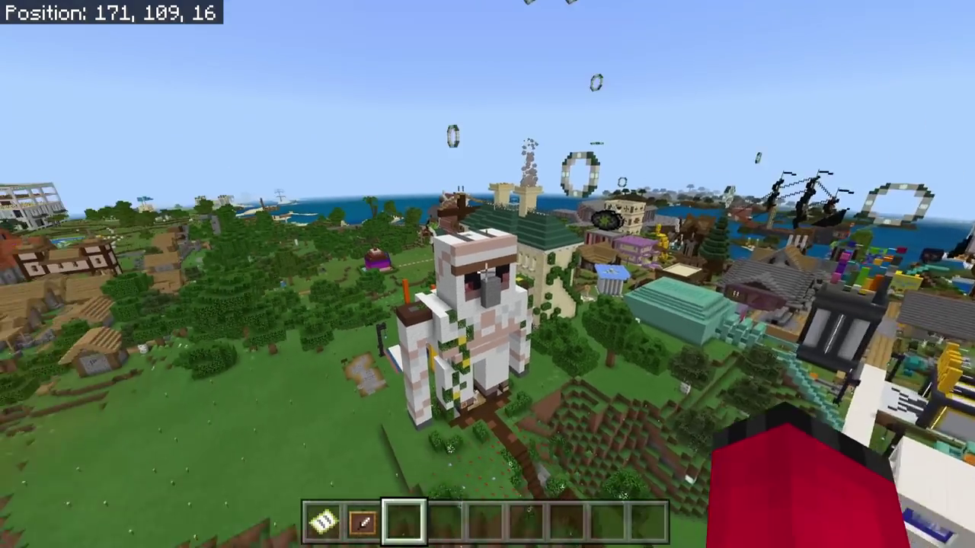
Fly past the iron golem statue and green-roofed mansion toward the coast, checking the character from the front above the village
{"action": "key", "text": "w"}
{"action": "key", "text": "w"}
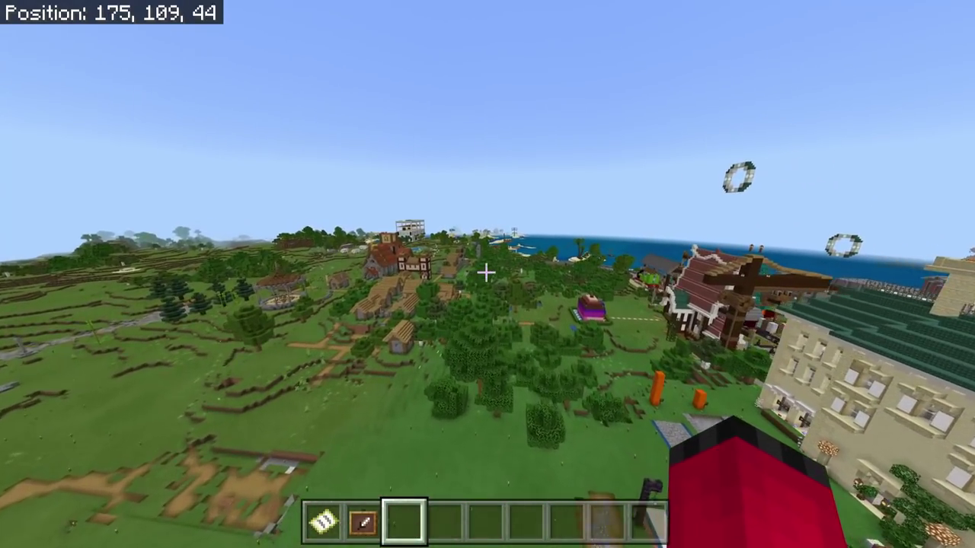
{"action": "key", "text": "w"}
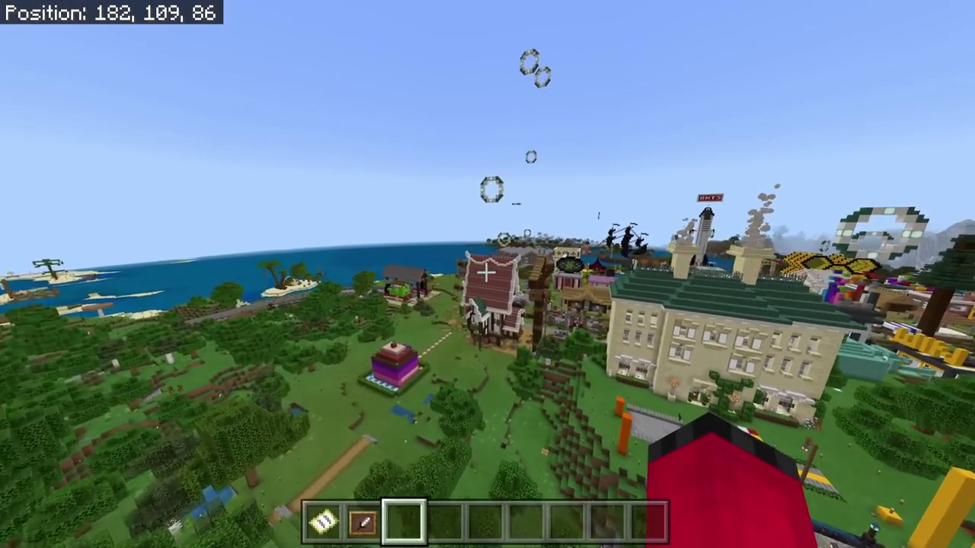
{"action": "key", "text": "w"}
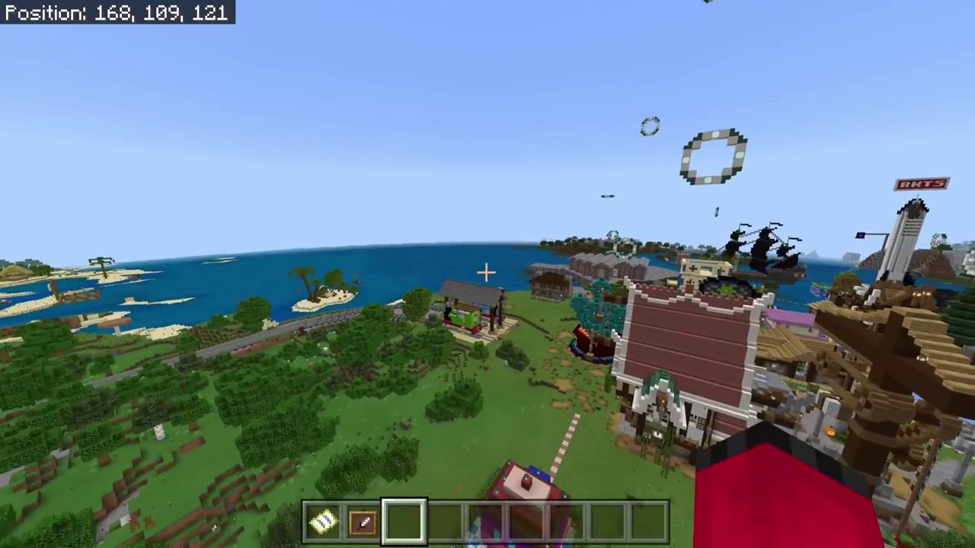
{"action": "key", "text": "w"}
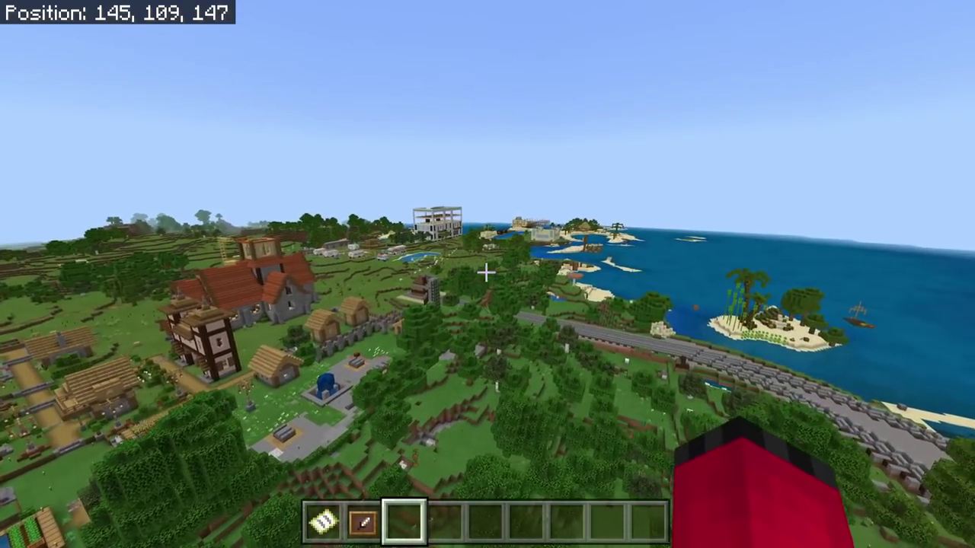
{"action": "key", "text": "w"}
{"action": "key", "text": "F5"}
{"action": "key", "text": "F5"}
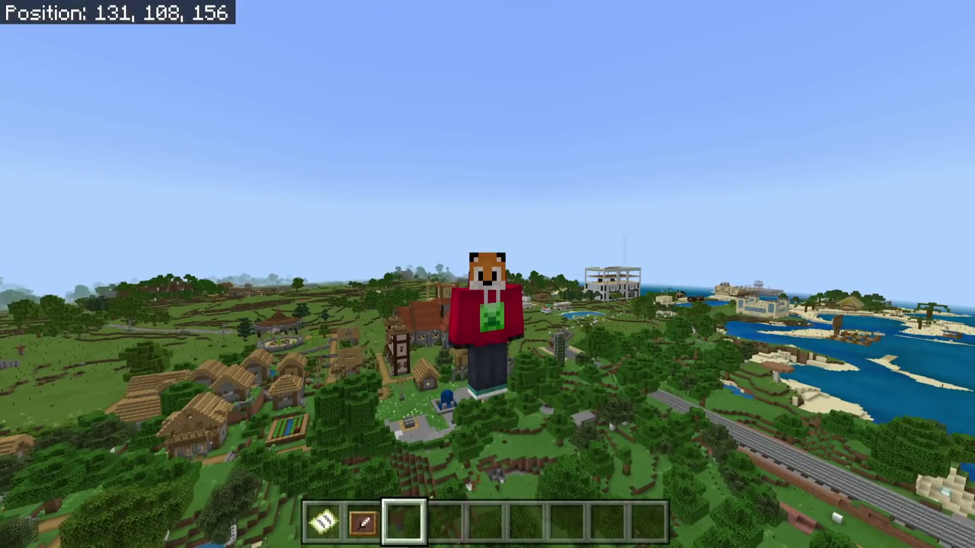
{"action": "key", "text": "F5"}
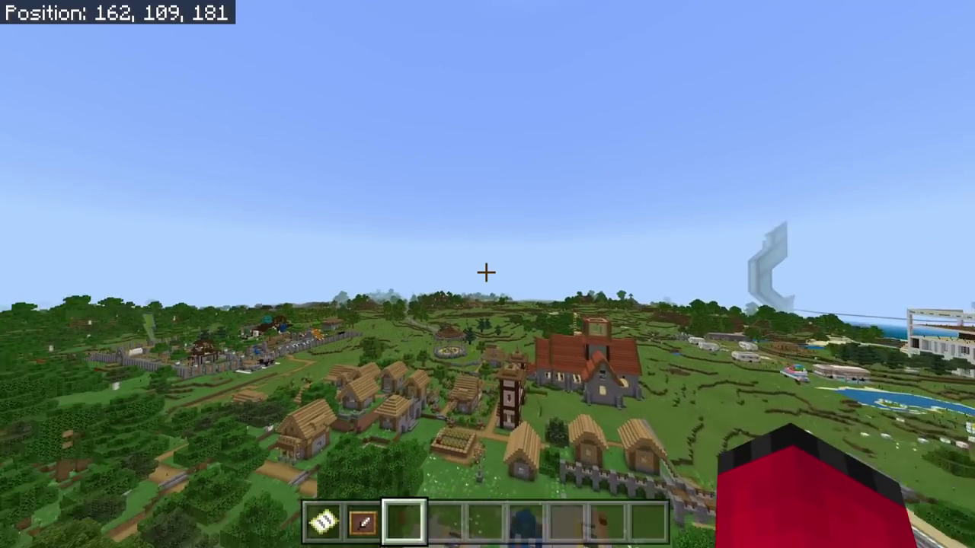
Fly back toward the town and bring out the filled map in mid-air, viewing it in different perspectives
{"action": "key", "text": "w"}
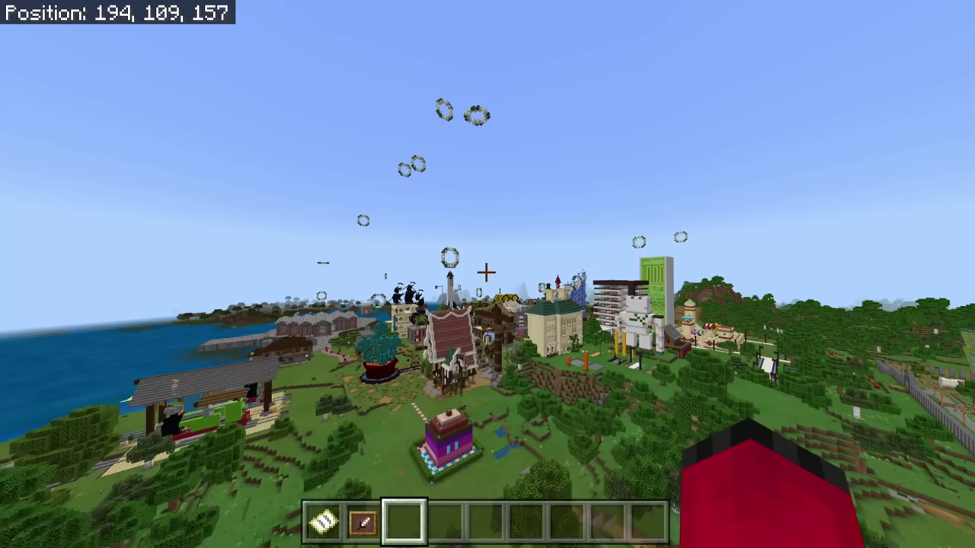
{"action": "key", "text": "w"}
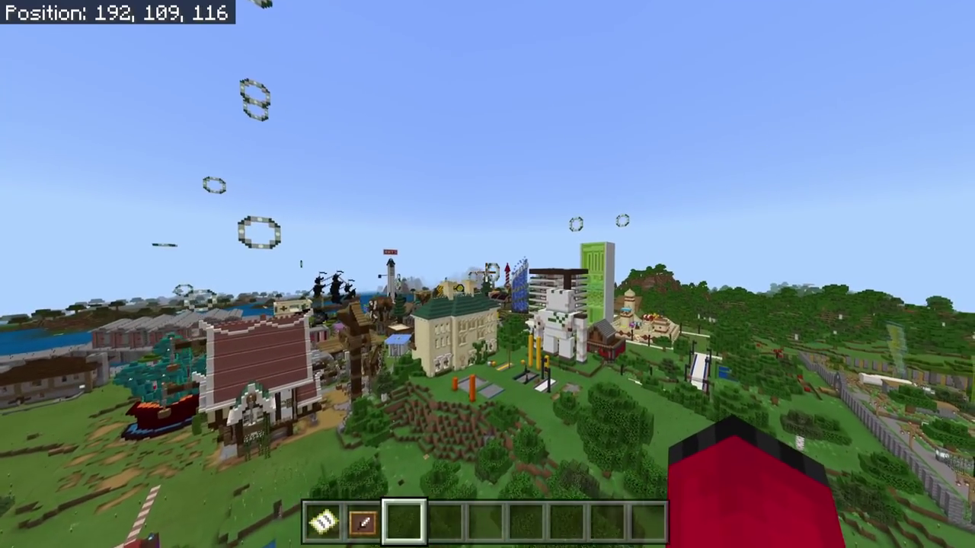
{"action": "scroll", "coordinate": [487, 274], "scroll_direction": "up", "scroll_amount": 2}
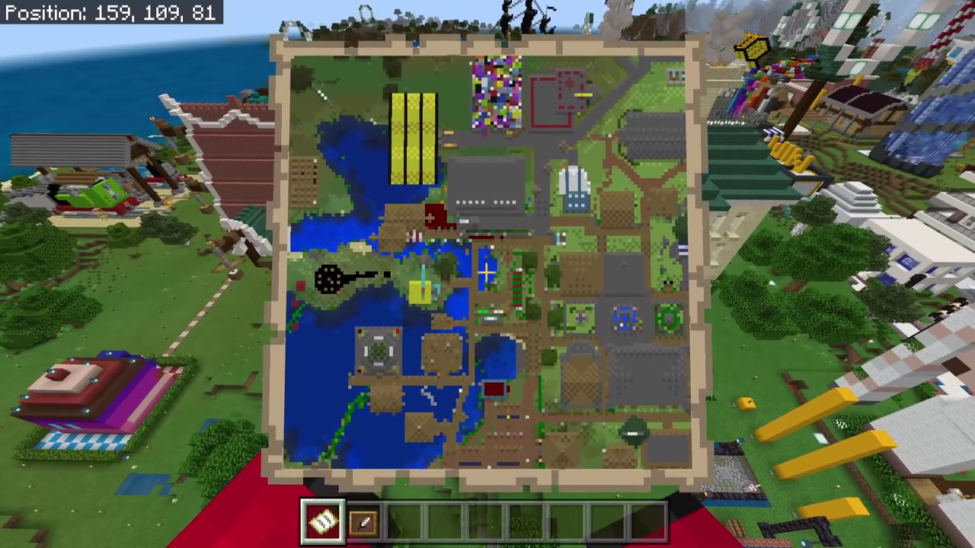
{"action": "key", "text": "F5"}
{"action": "key", "text": "F5"}
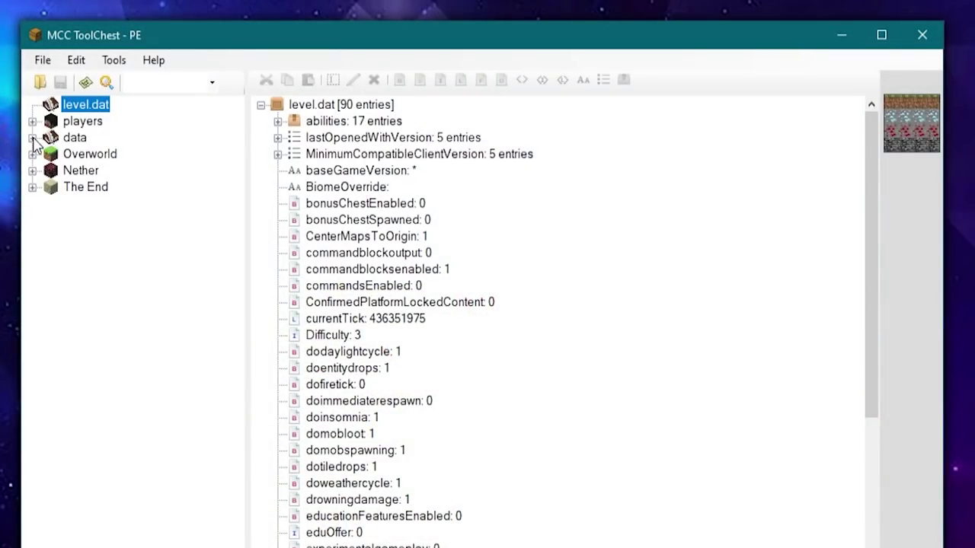
{"action": "left_click", "coordinate": [76, 140]}
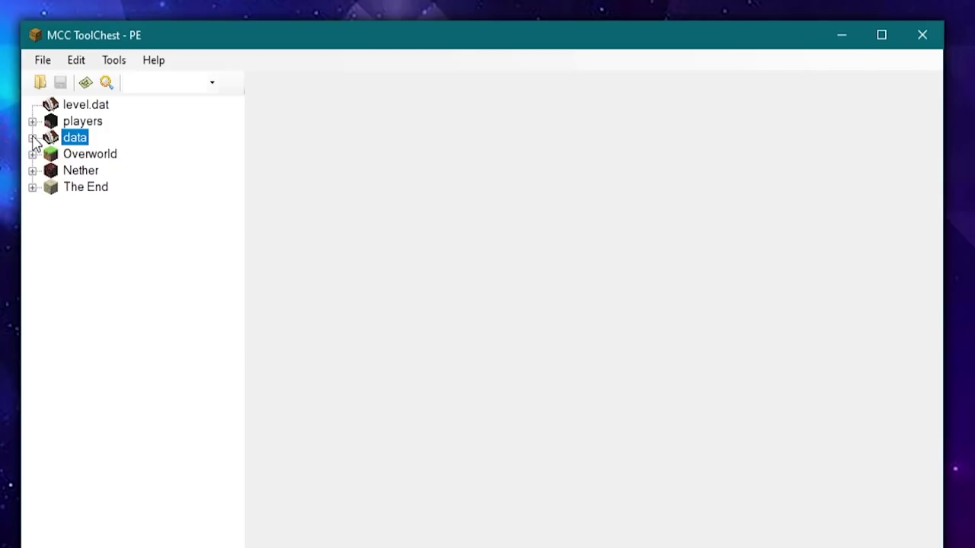
{"action": "left_click", "coordinate": [33, 139]}
{"action": "left_click_drag", "start_coordinate": [234, 124], "coordinate": [245, 455]}
{"action": "left_click", "coordinate": [162, 404]}
{"action": "left_click", "coordinate": [153, 252]}
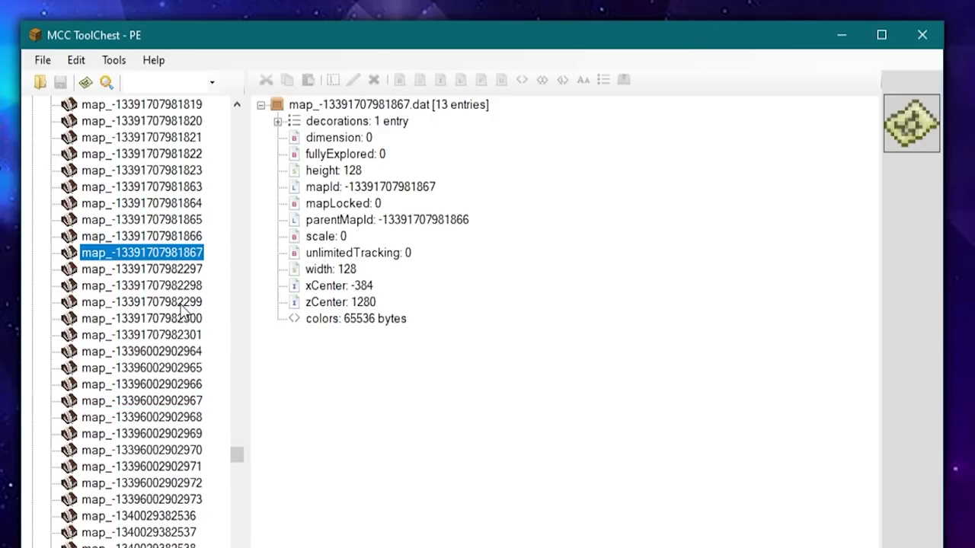
{"action": "left_click_drag", "start_coordinate": [241, 461], "coordinate": [234, 213]}
{"action": "left_click", "coordinate": [170, 450]}
{"action": "left_click", "coordinate": [138, 547]}
{"action": "left_click", "coordinate": [175, 220]}
{"action": "left_click", "coordinate": [183, 286]}
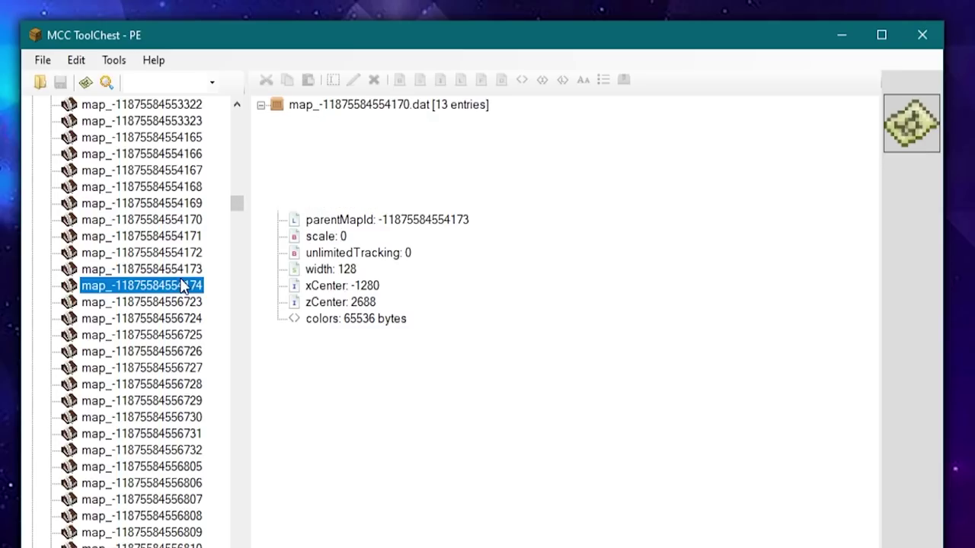
{"action": "left_click", "coordinate": [186, 219]}
{"action": "left_click_drag", "start_coordinate": [236, 204], "coordinate": [256, 123]}
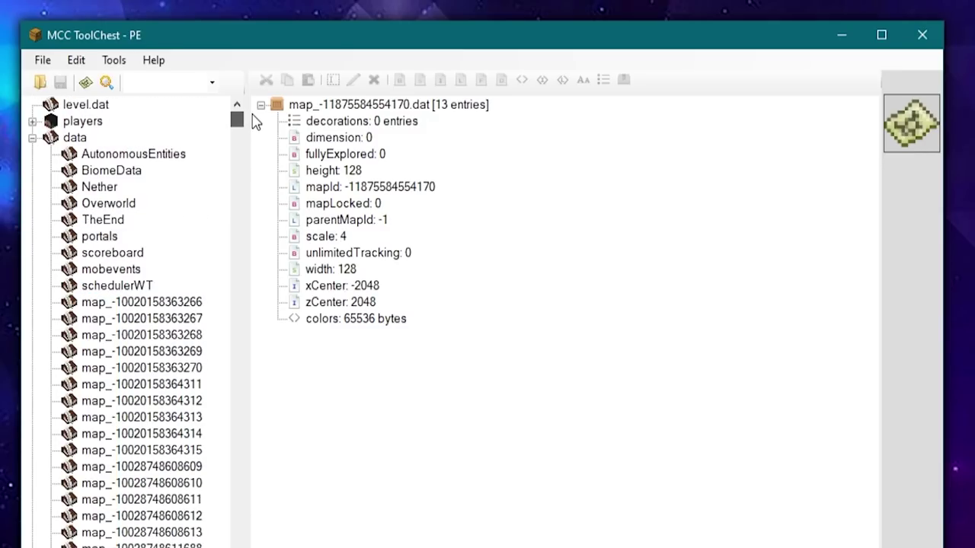
{"action": "left_click", "coordinate": [141, 302]}
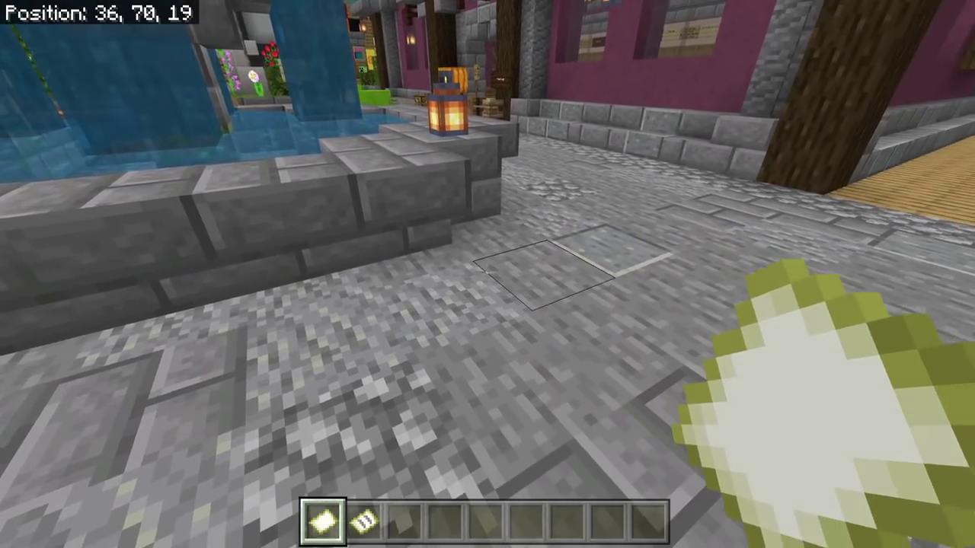
Return to Minecraft, hold the filled map from the third hotbar slot and view it in first-person and front-facing perspectives
{"action": "scroll", "coordinate": [487, 274], "scroll_direction": "down", "scroll_amount": 1}
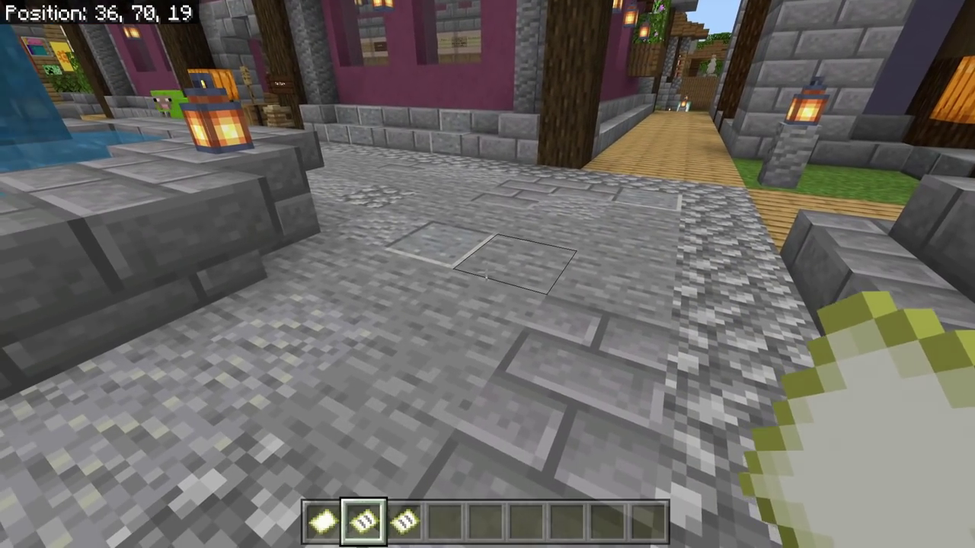
{"action": "scroll", "coordinate": [487, 274], "scroll_direction": "down", "scroll_amount": 1}
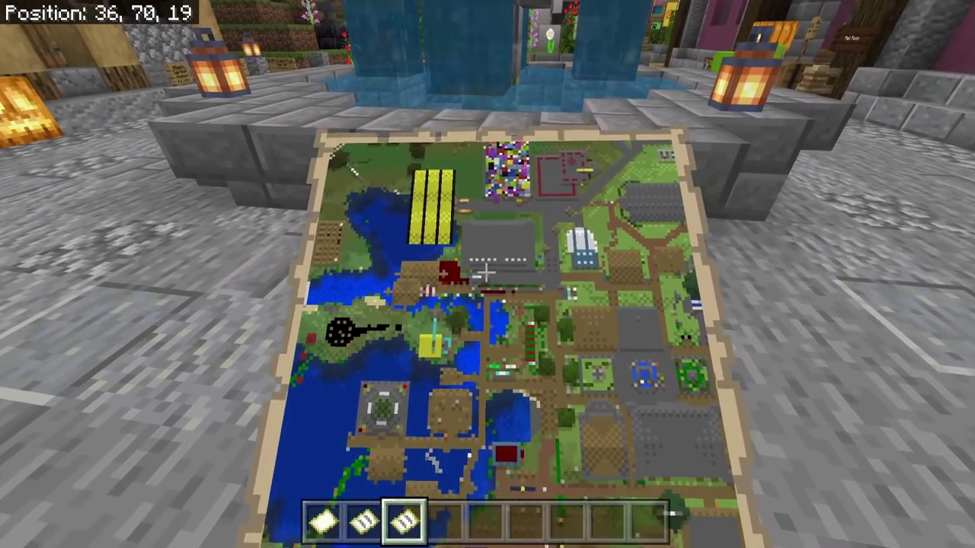
{"action": "key", "text": "F5"}
{"action": "key", "text": "F5"}
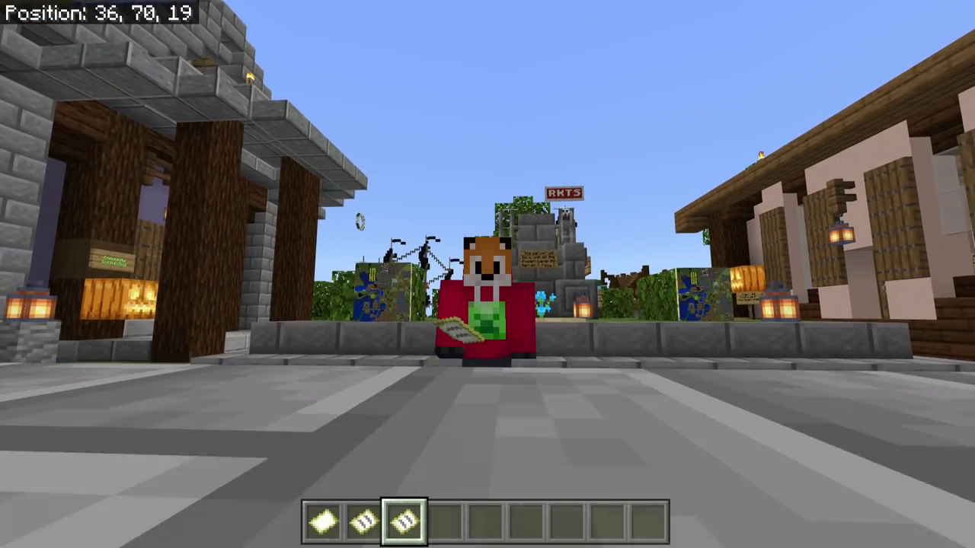
{"action": "key", "text": "F5"}
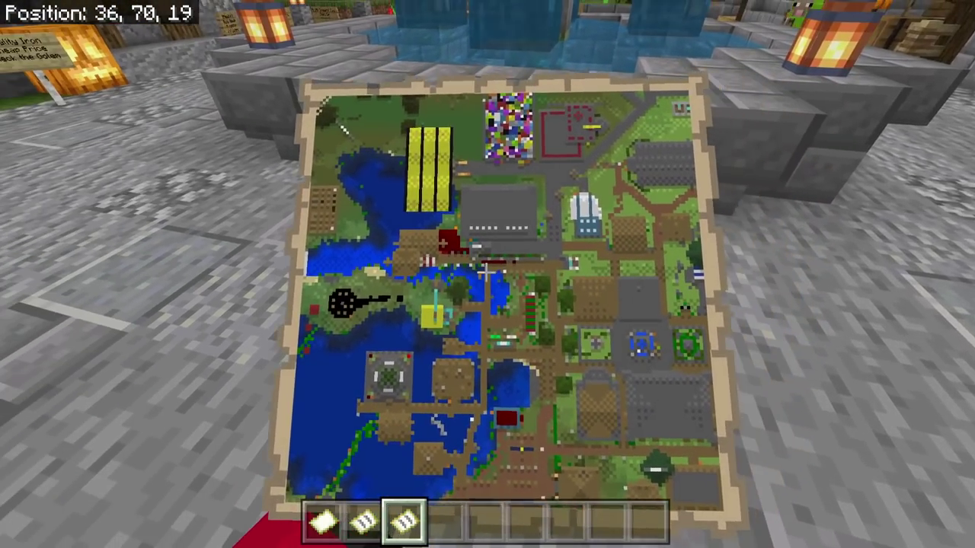
{"action": "key", "text": "F5"}
{"action": "key", "text": "F5"}
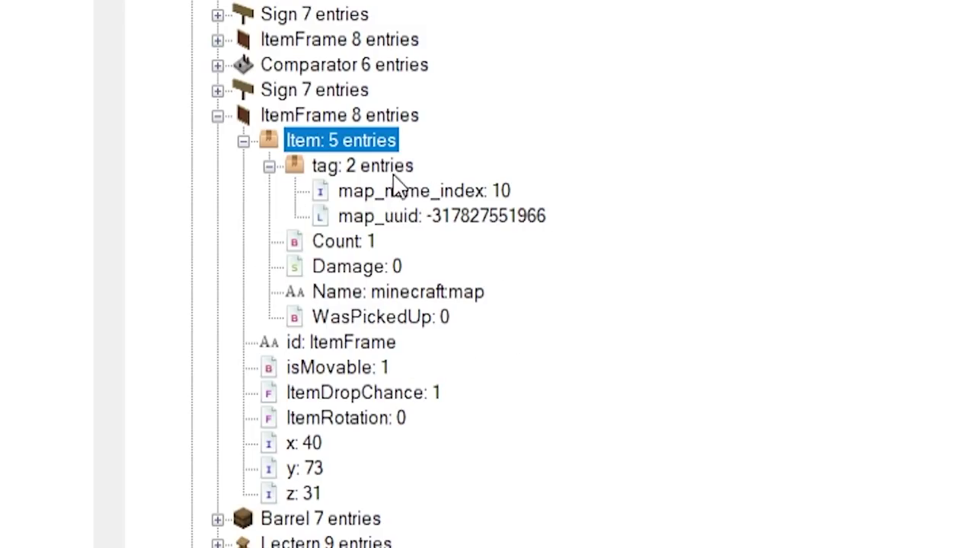
Switch to MCC ToolChest - PE and examine the Name and Item entries of the ItemFrame at x 40, y 73, z 31
{"action": "left_click", "coordinate": [401, 301]}
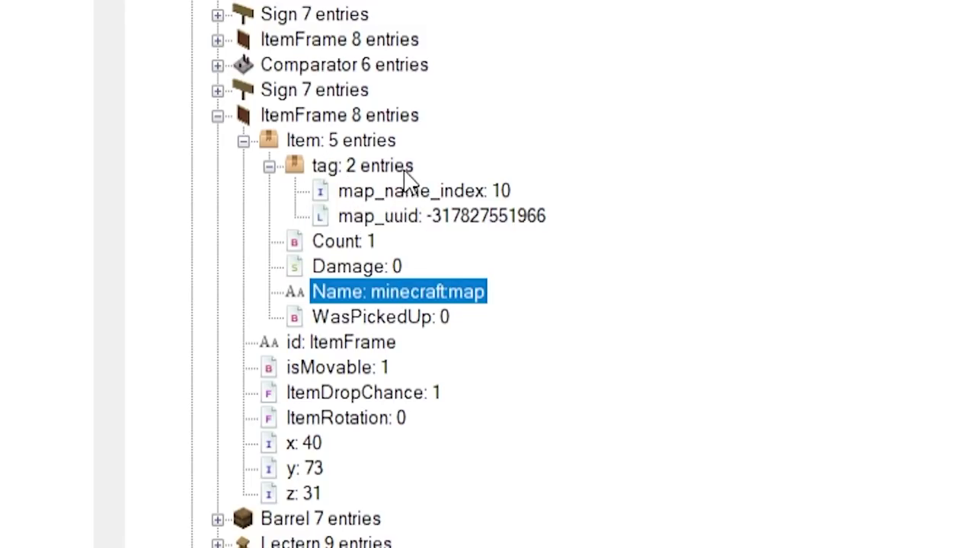
{"action": "left_click", "coordinate": [348, 142]}
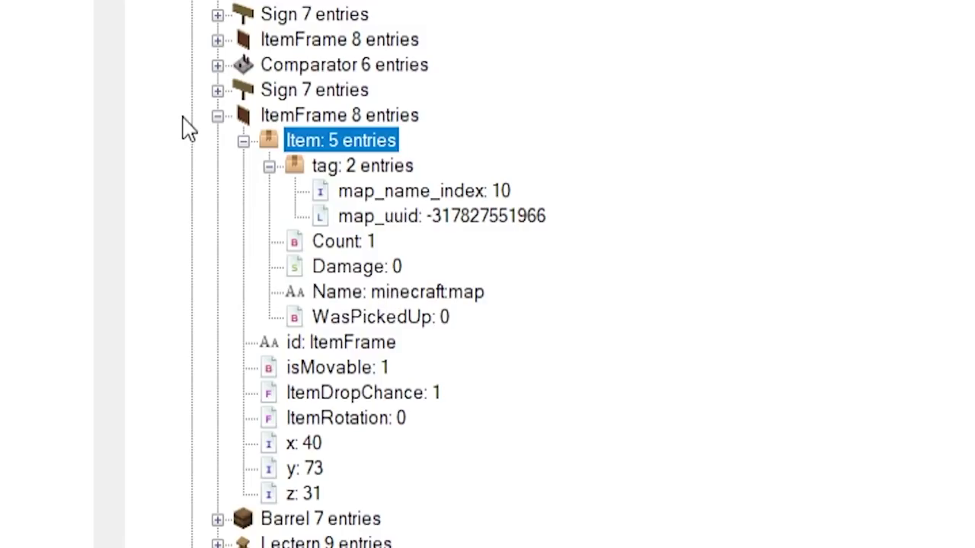
{"action": "left_click", "coordinate": [392, 221]}
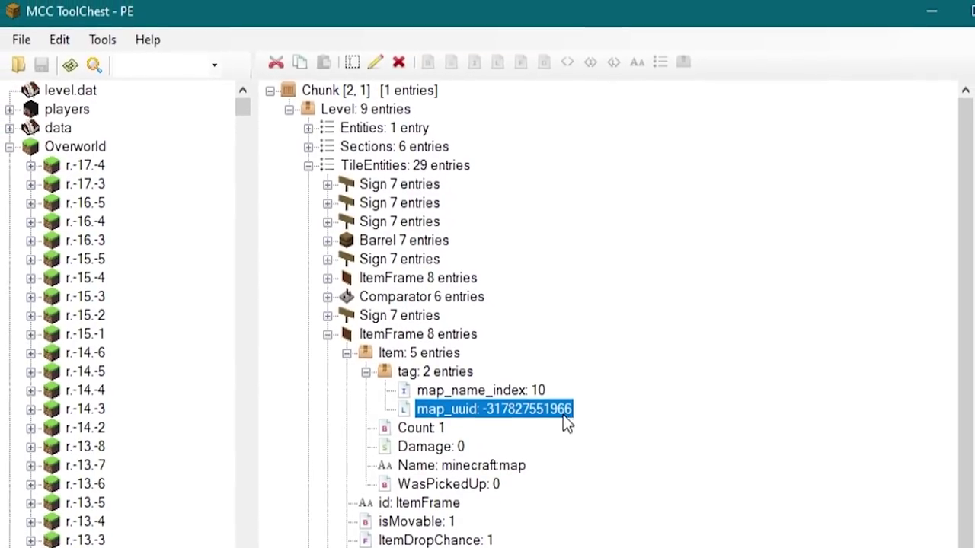
{"action": "left_click", "coordinate": [9, 127]}
{"action": "left_click", "coordinate": [154, 278]}
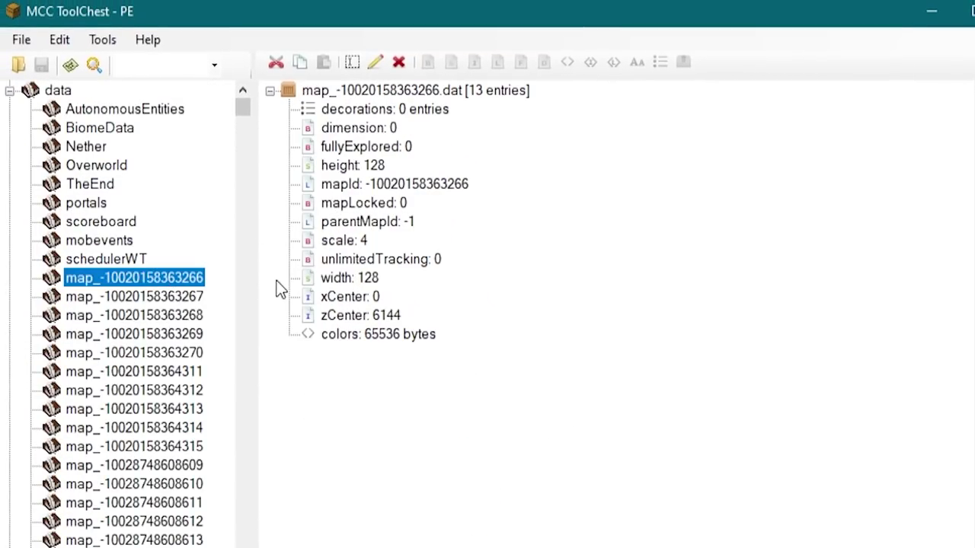
{"action": "left_click", "coordinate": [364, 243]}
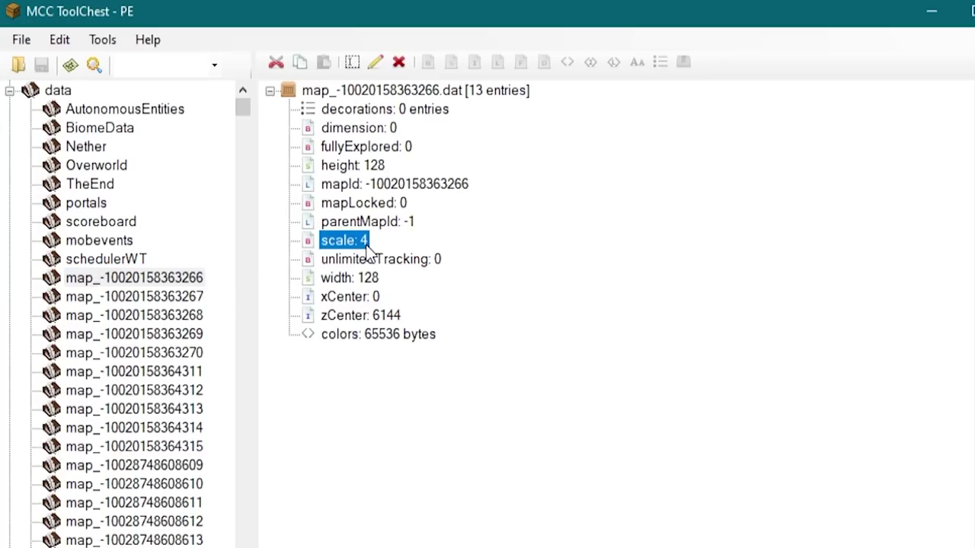
{"action": "left_click", "coordinate": [174, 296]}
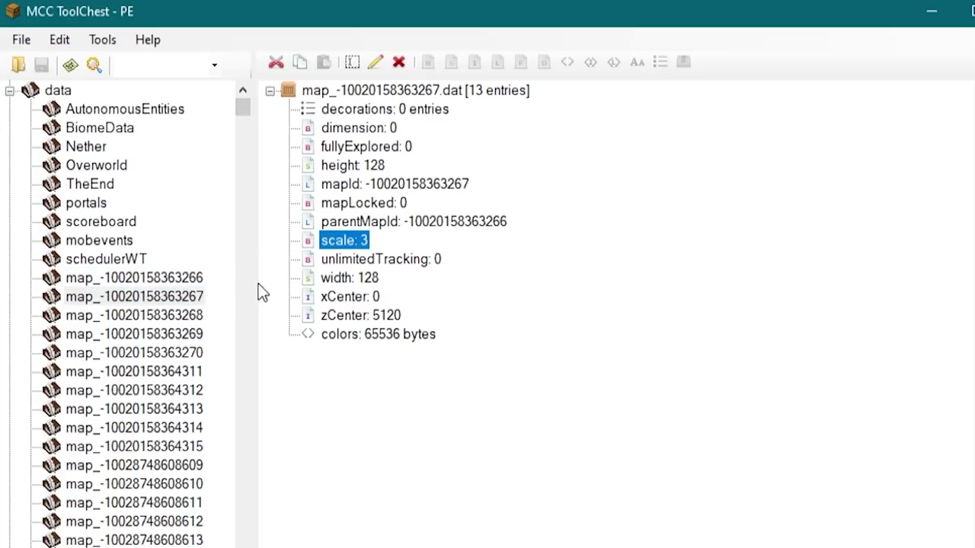
{"action": "left_click", "coordinate": [222, 313]}
{"action": "key", "text": "Down"}
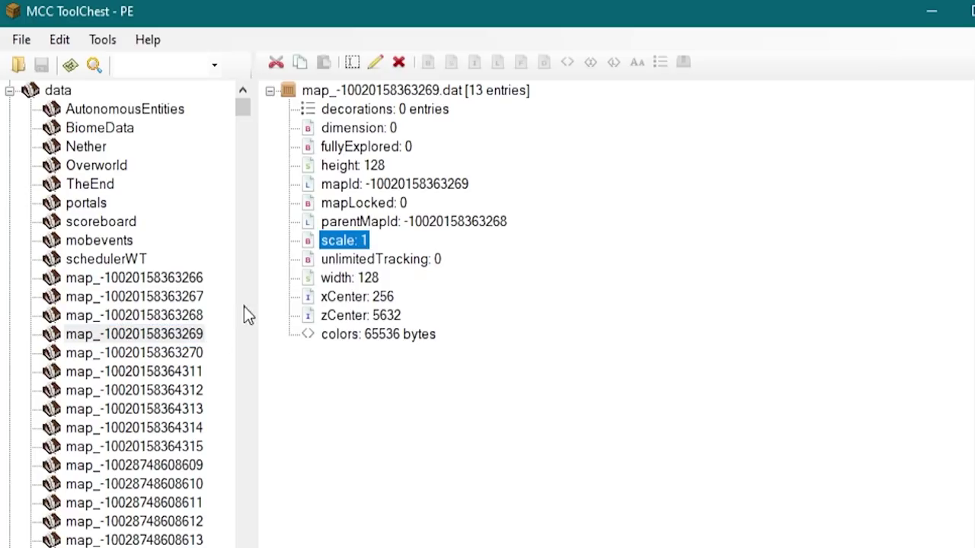
{"action": "key", "text": "Down"}
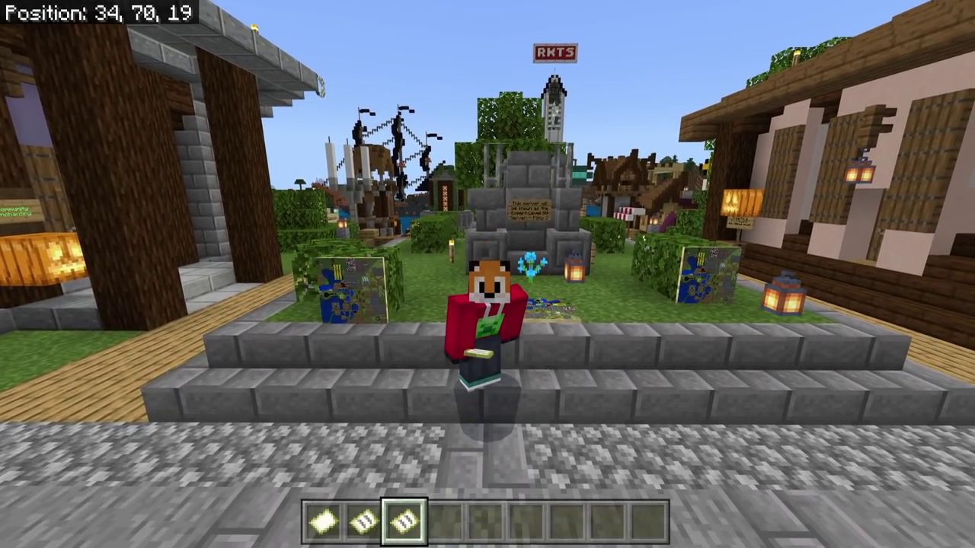
Switch to Minecraft, hold the filled map from the second hotbar slot and view it in first person near the monument
{"action": "key", "text": "w"}
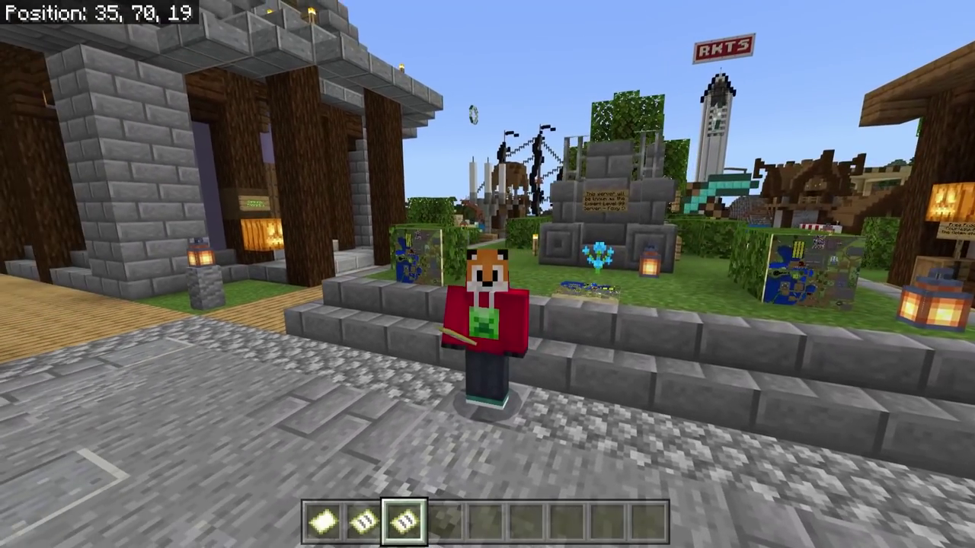
{"action": "key", "text": "2"}
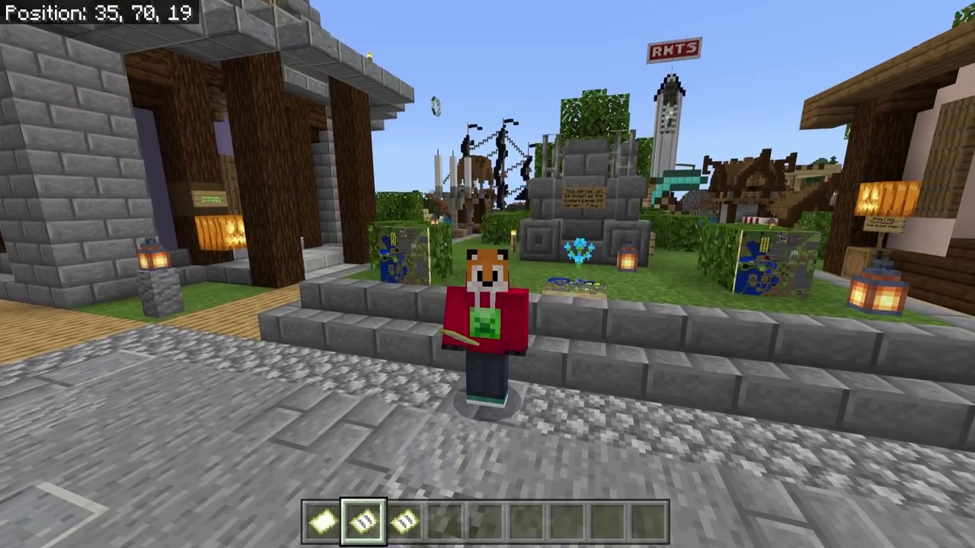
{"action": "key", "text": "F5"}
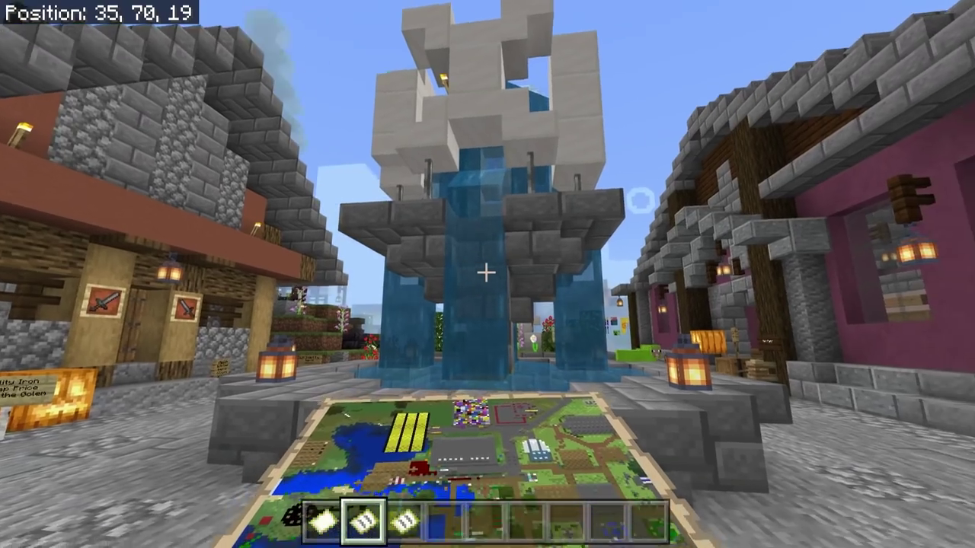
{"action": "key", "text": "w"}
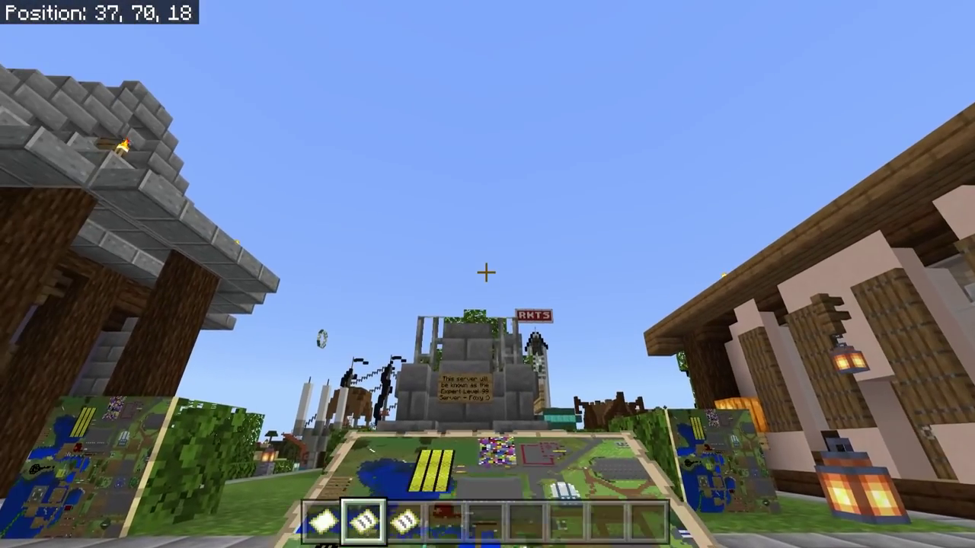
{"action": "key", "text": "F5"}
Light a fire on the street with the flint and steel and throw the second hotbar slot's map into it, ending in front-facing view
{"action": "key", "text": "4"}
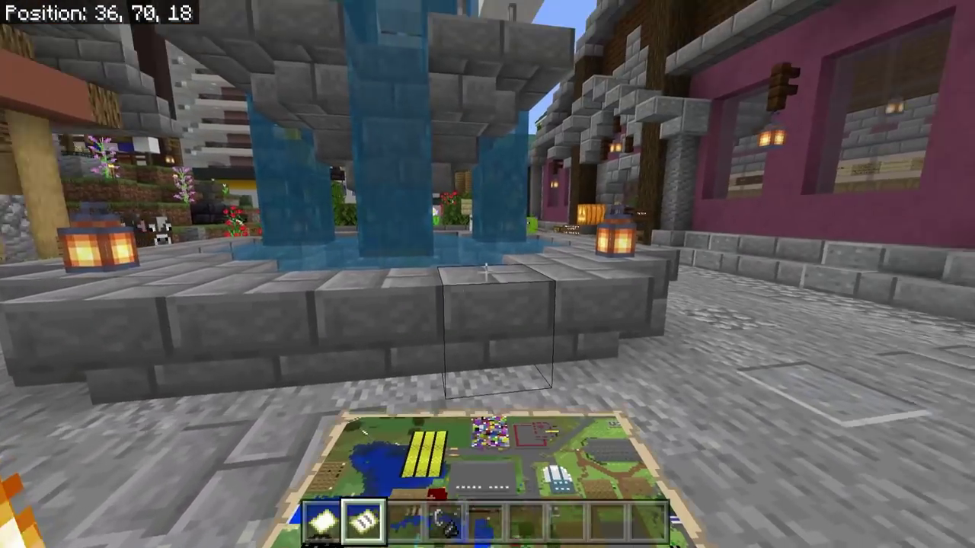
{"action": "key", "text": "F5"}
{"action": "key", "text": "F5"}
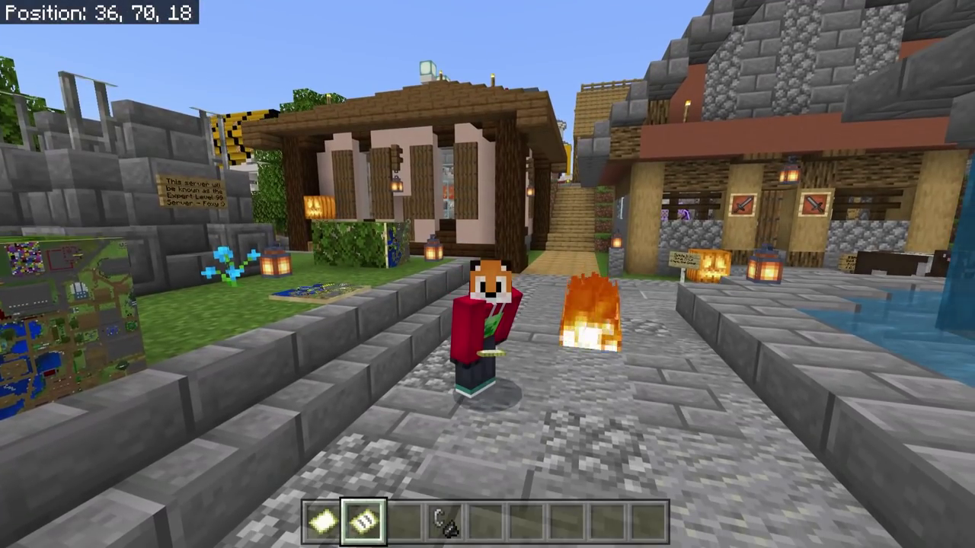
{"action": "key", "text": "F5"}
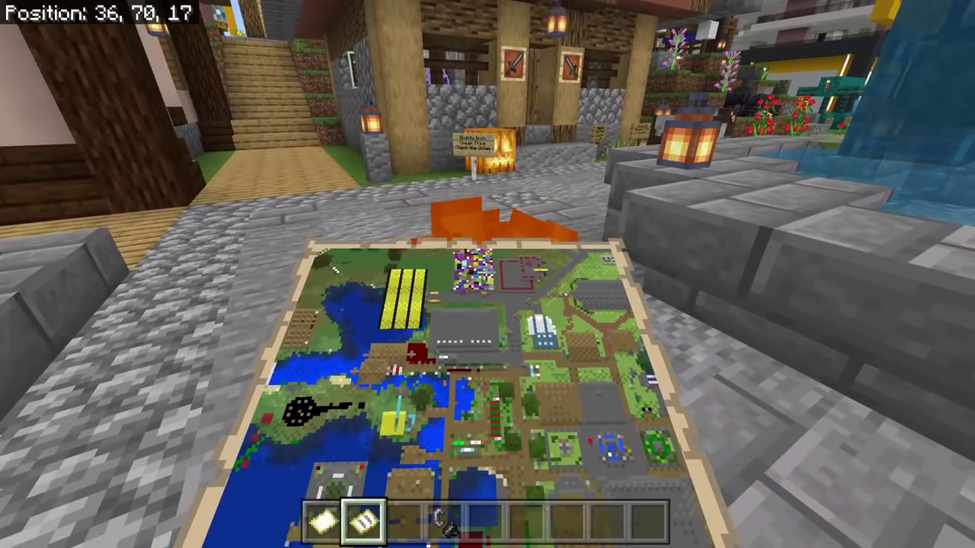
{"action": "key", "text": "q"}
{"action": "key", "text": "F5"}
{"action": "key", "text": "F5"}
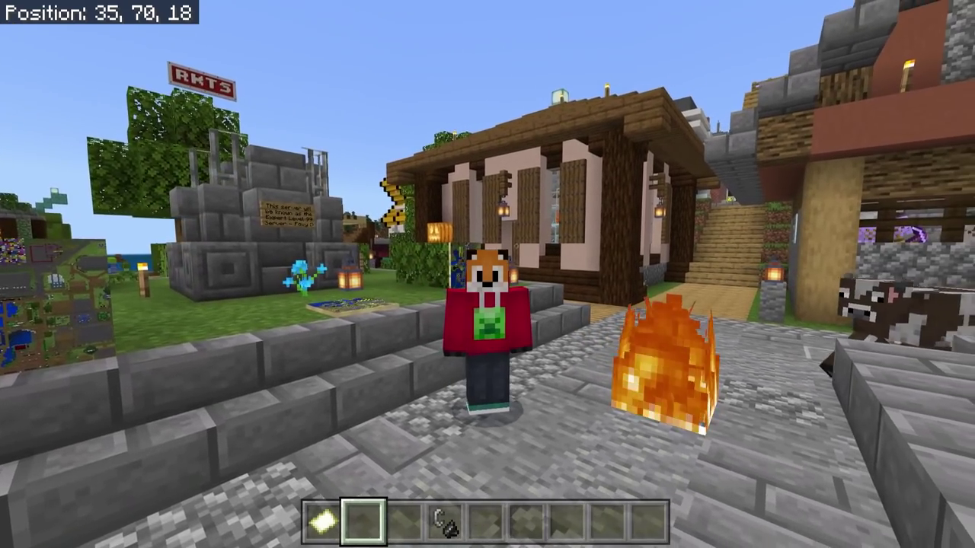
{"action": "key", "text": "s"}
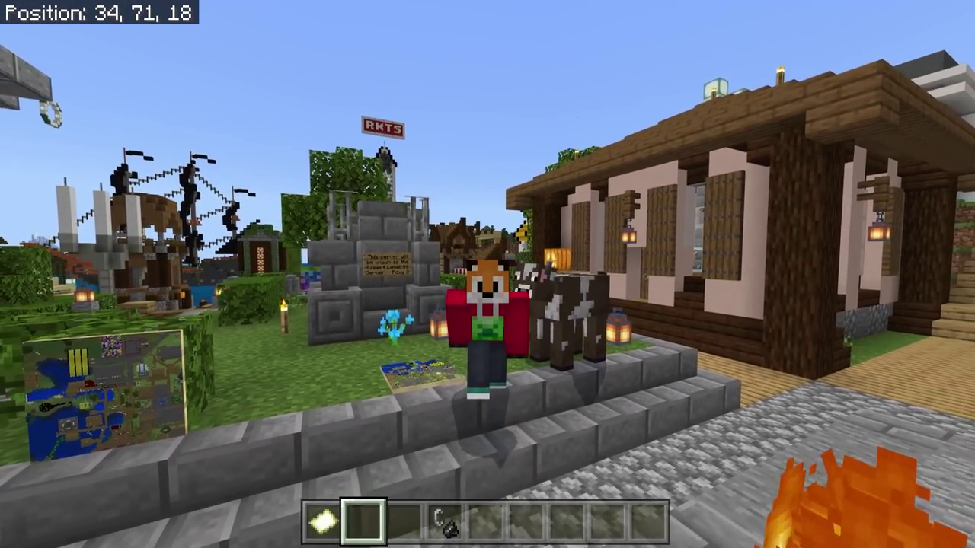
{"action": "key", "text": "w"}
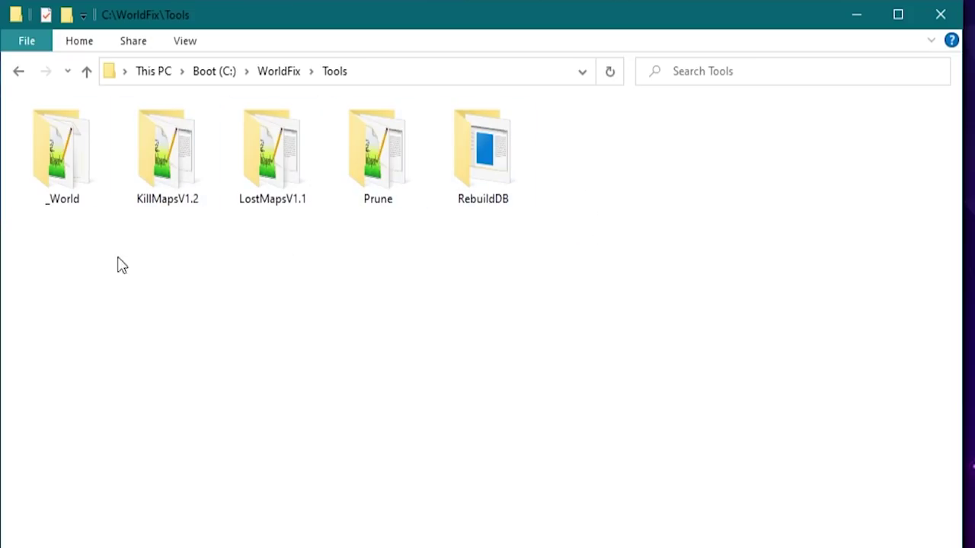
Switch to File Explorer and point out the KillMapsV1.2 and LostMapsV1.1 folders in C:\WorldFix\Tools
{"action": "left_click_drag", "start_coordinate": [146, 256], "coordinate": [329, 131]}
{"action": "left_click", "coordinate": [190, 262]}
{"action": "left_click", "coordinate": [177, 169]}
{"action": "left_click", "coordinate": [265, 202]}
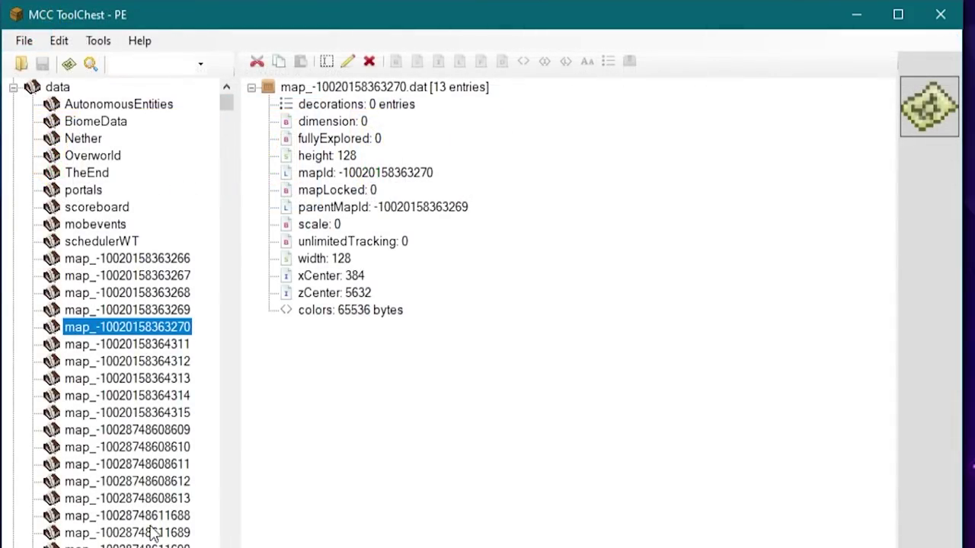
{"action": "left_click", "coordinate": [138, 395]}
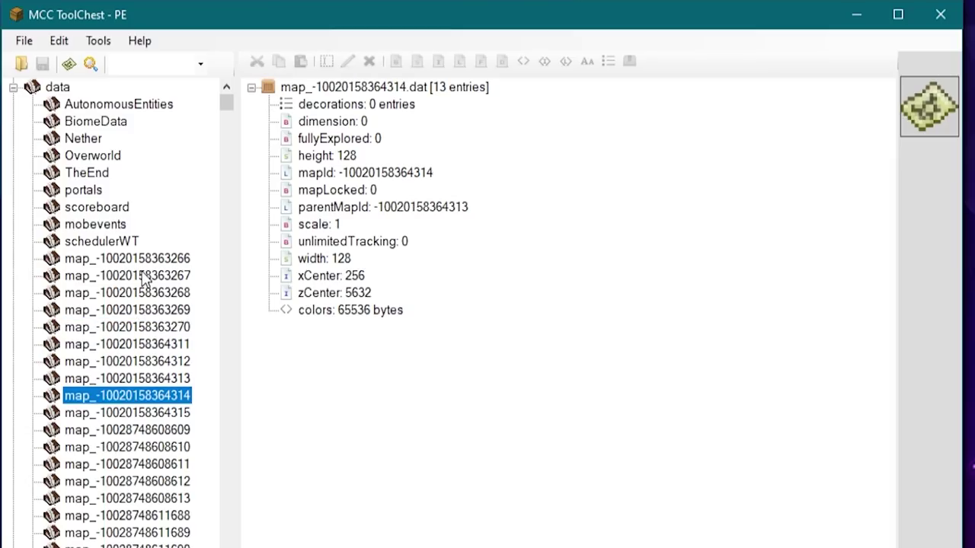
{"action": "left_click", "coordinate": [142, 276]}
{"action": "left_click", "coordinate": [127, 547]}
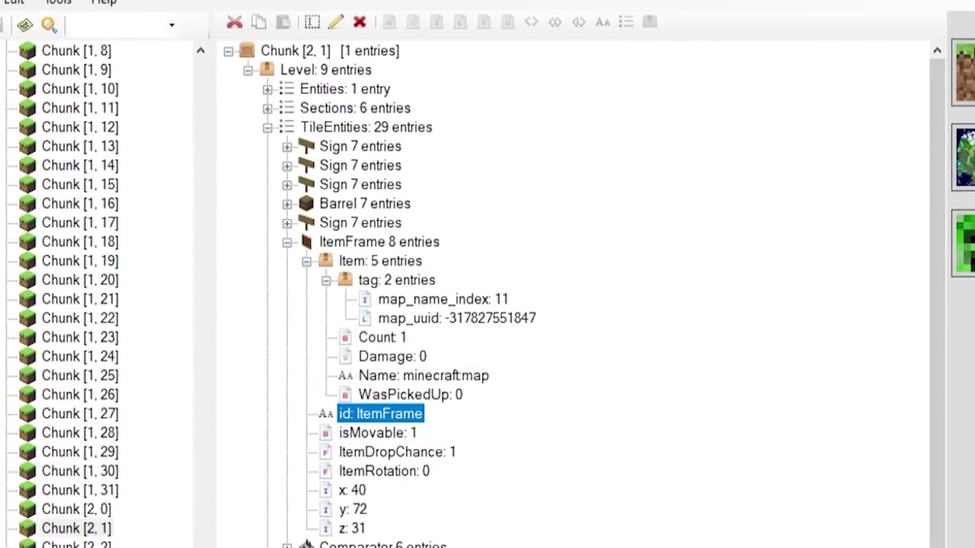
{"action": "left_click_drag", "start_coordinate": [222, 228], "coordinate": [253, 117]}
{"action": "left_click", "coordinate": [133, 244]}
{"action": "left_click", "coordinate": [166, 296]}
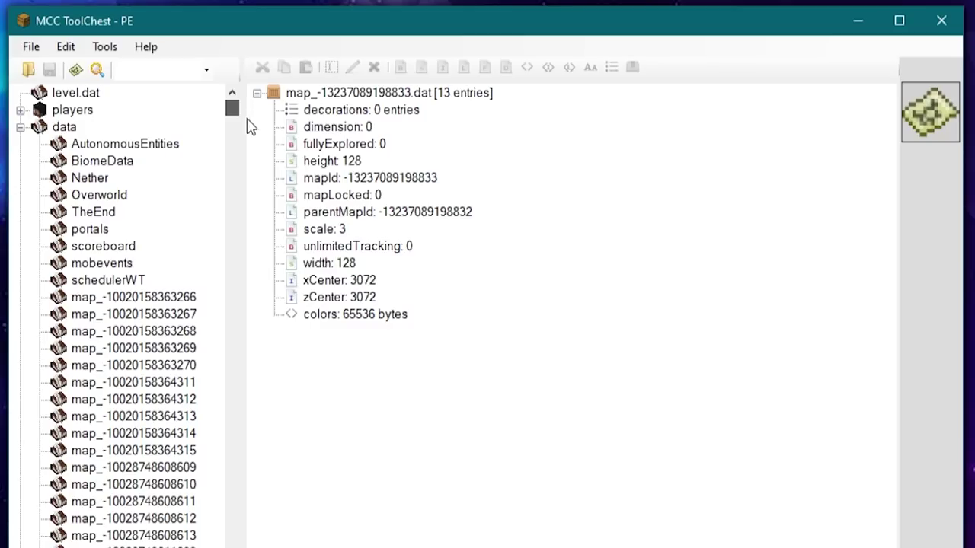
{"action": "left_click", "coordinate": [136, 313]}
{"action": "left_click", "coordinate": [135, 300]}
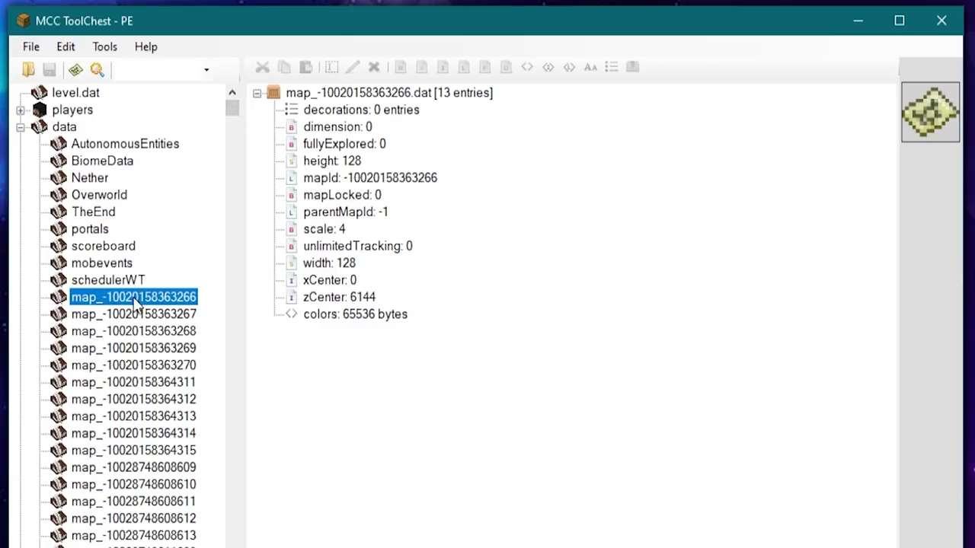
{"action": "left_click", "coordinate": [139, 349]}
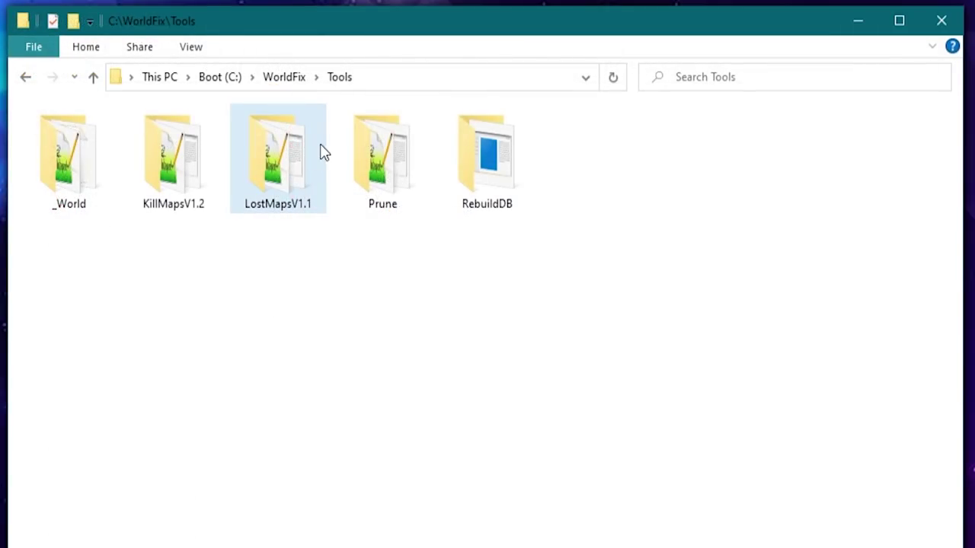
Switch to File Explorer, open the LostMapsV1.1 folder and look inside its world subfolder
{"action": "double_click", "coordinate": [284, 173]}
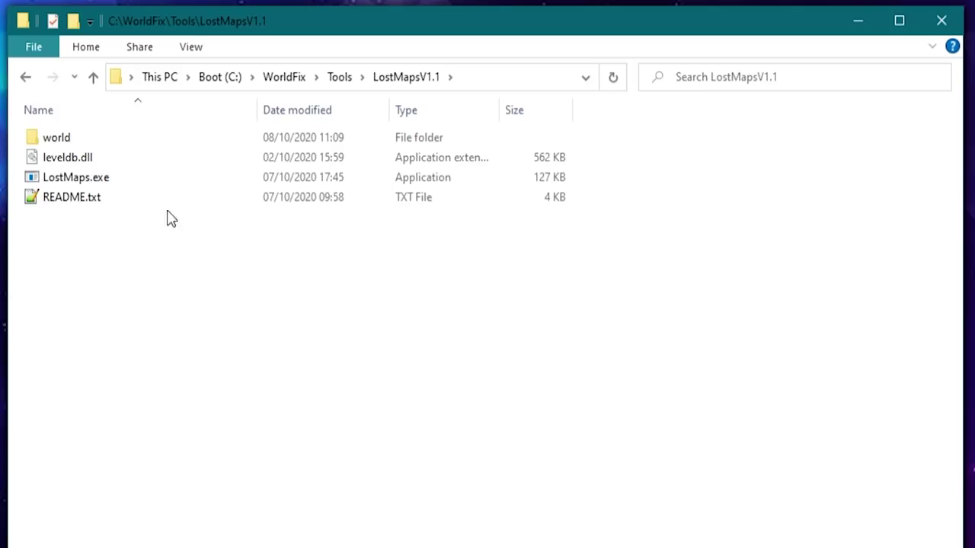
{"action": "double_click", "coordinate": [76, 150]}
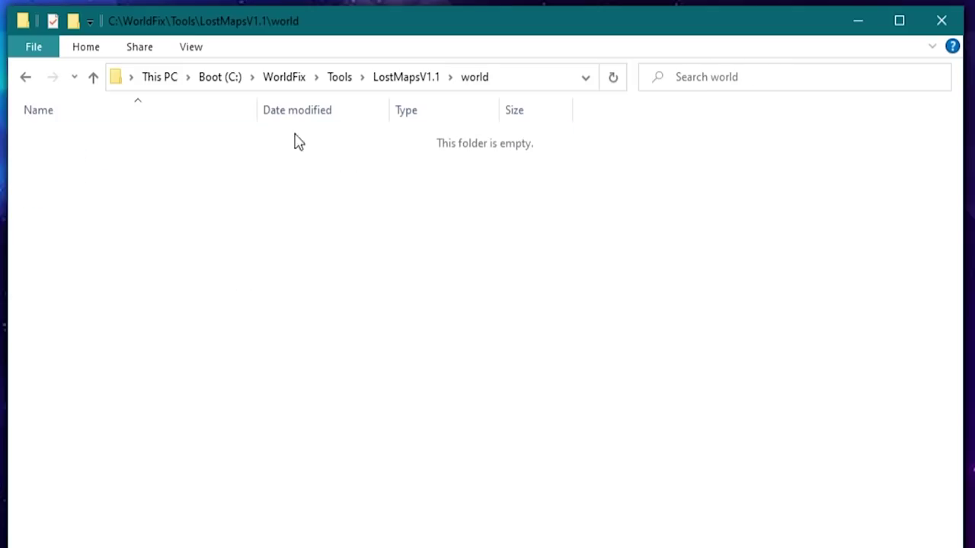
{"action": "left_click", "coordinate": [27, 79]}
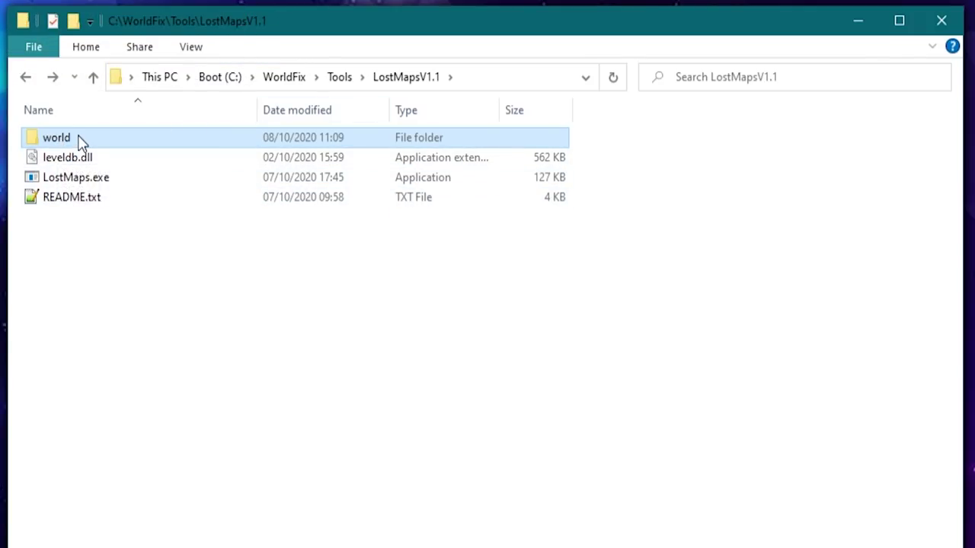
{"action": "double_click", "coordinate": [77, 145]}
{"action": "left_click", "coordinate": [27, 79]}
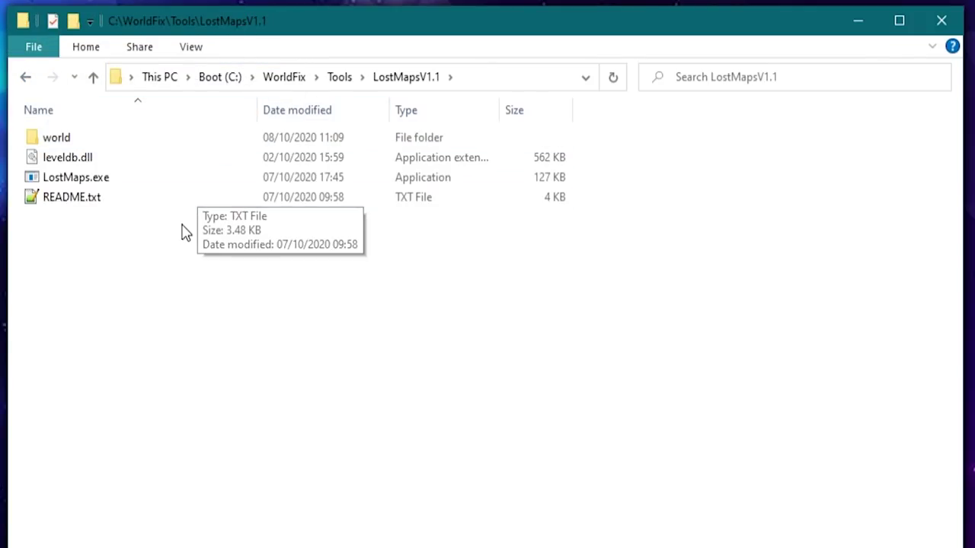
Copy all the world files and the db folder from C:\WorldFix\Tools\_World
{"action": "left_click", "coordinate": [296, 80]}
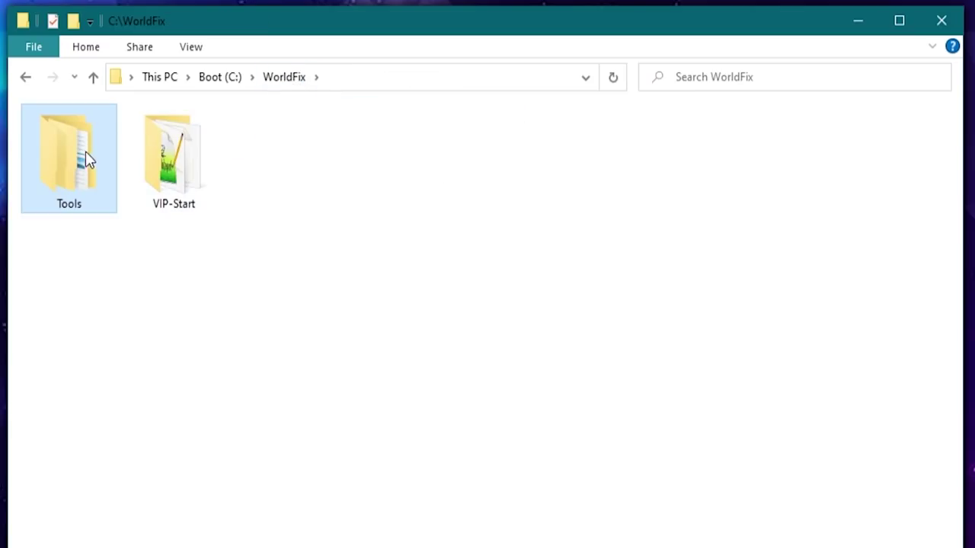
{"action": "double_click", "coordinate": [87, 169]}
{"action": "double_click", "coordinate": [74, 145]}
{"action": "left_click_drag", "start_coordinate": [171, 324], "coordinate": [48, 137]}
{"action": "right_click", "coordinate": [85, 200]}
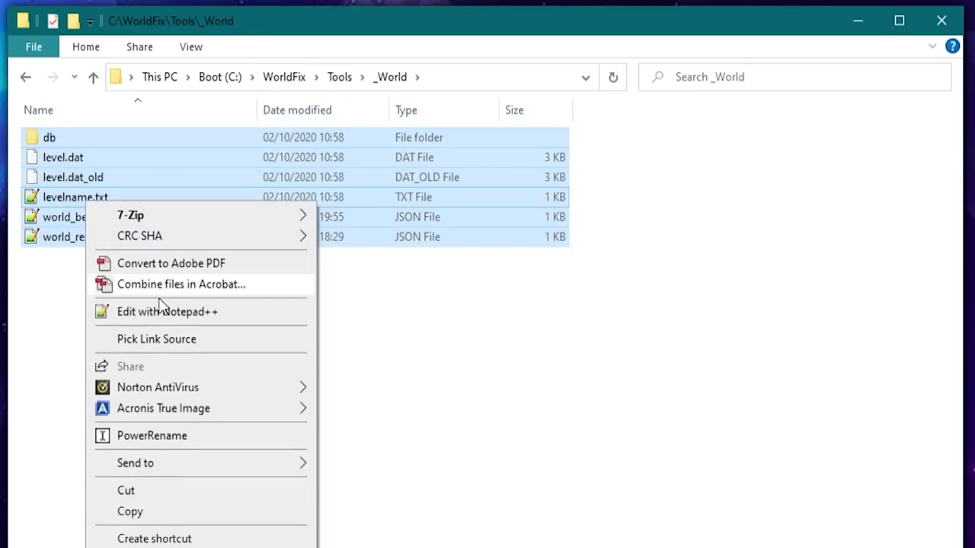
{"action": "left_click", "coordinate": [187, 520]}
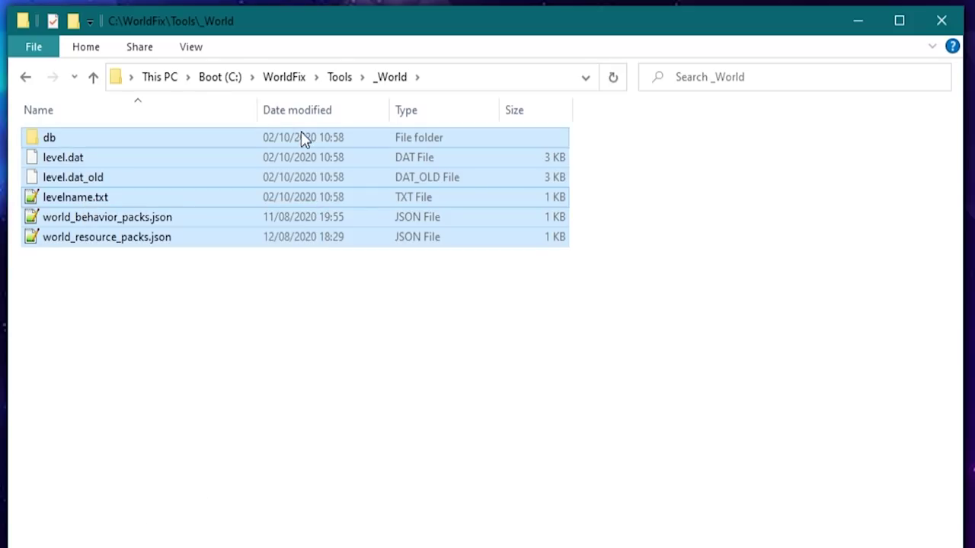
Paste the copied world files into the world subfolder of LostMapsV1.1
{"action": "left_click", "coordinate": [340, 79]}
{"action": "double_click", "coordinate": [237, 164]}
{"action": "double_click", "coordinate": [100, 142]}
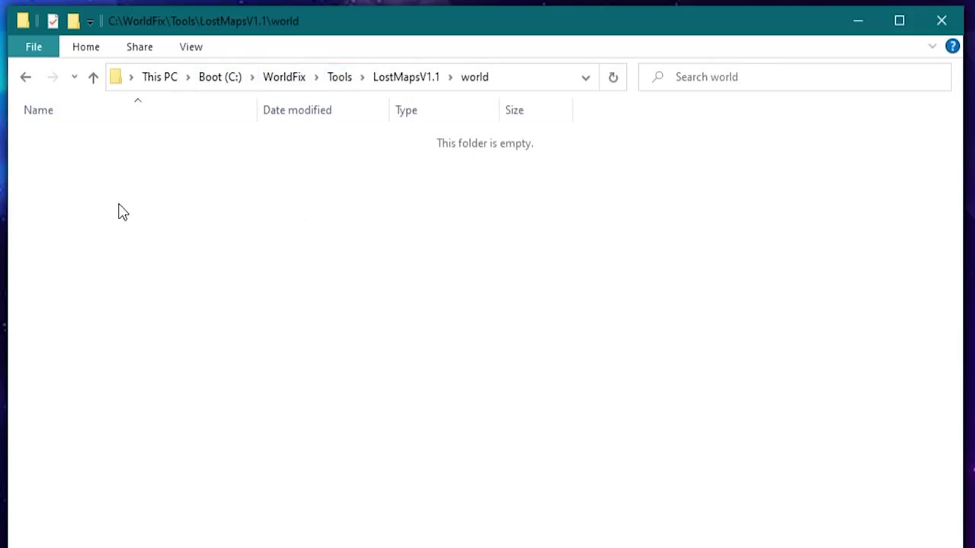
{"action": "right_click", "coordinate": [119, 207]}
{"action": "left_click", "coordinate": [216, 353]}
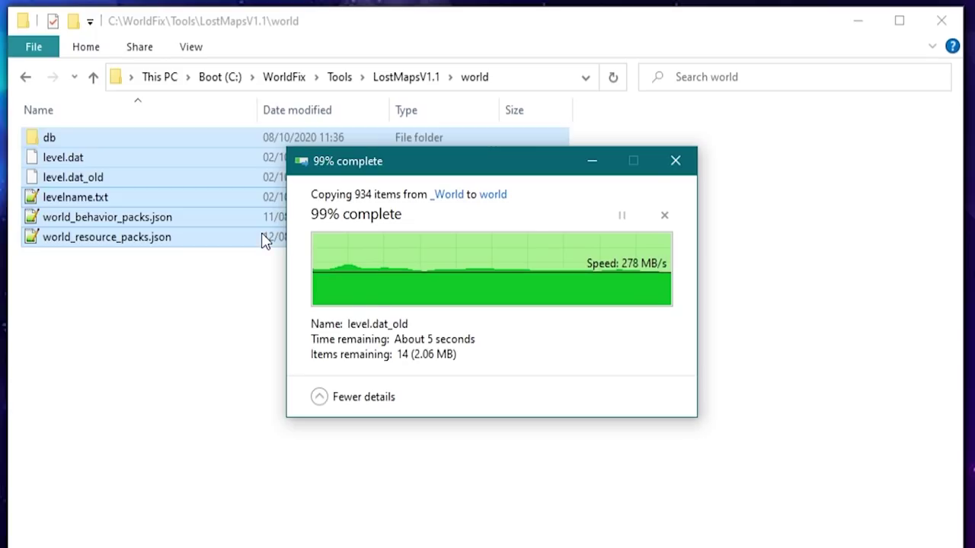
Run LostMaps.exe from the LostMapsV1.1 folder and review its log file and world check lines
{"action": "left_click", "coordinate": [421, 79]}
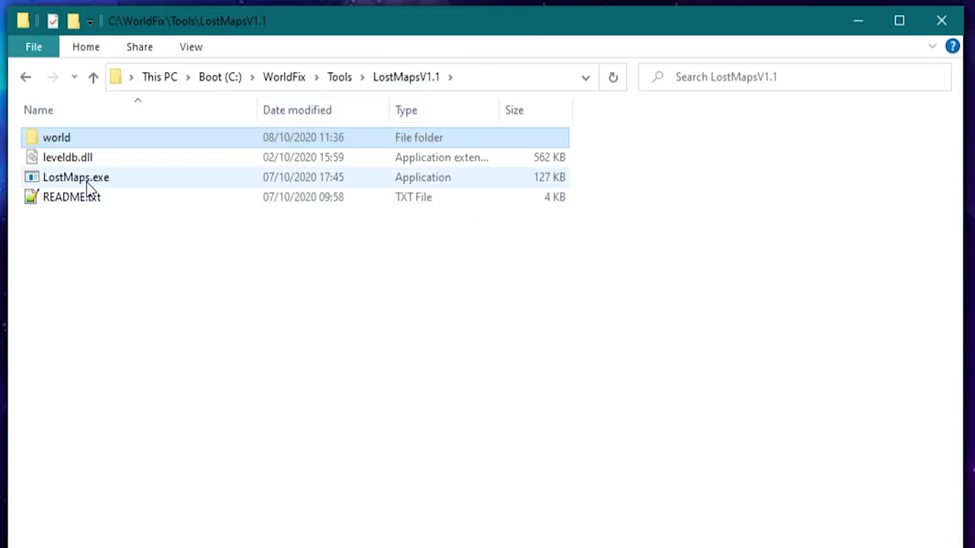
{"action": "double_click", "coordinate": [87, 184]}
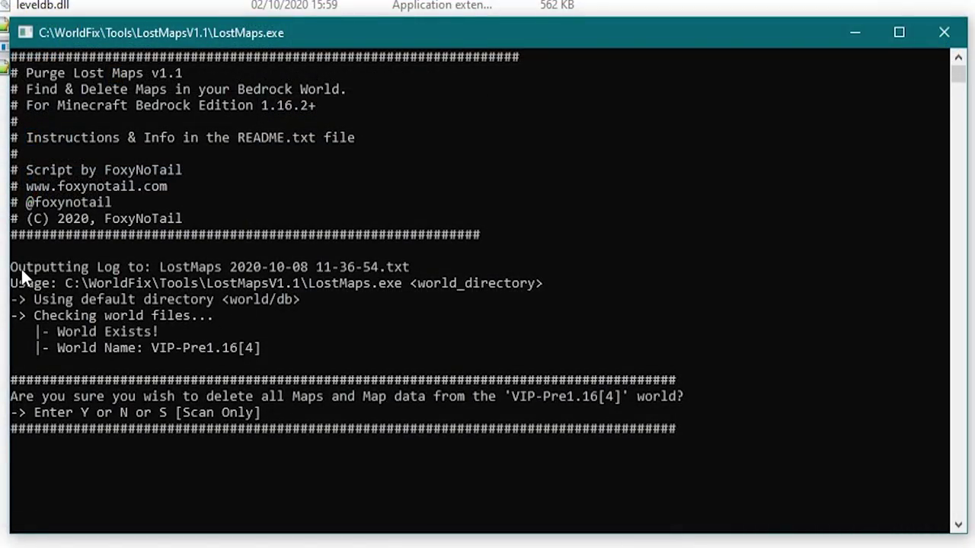
{"action": "left_click_drag", "start_coordinate": [22, 268], "coordinate": [274, 352]}
{"action": "left_click", "coordinate": [281, 349]}
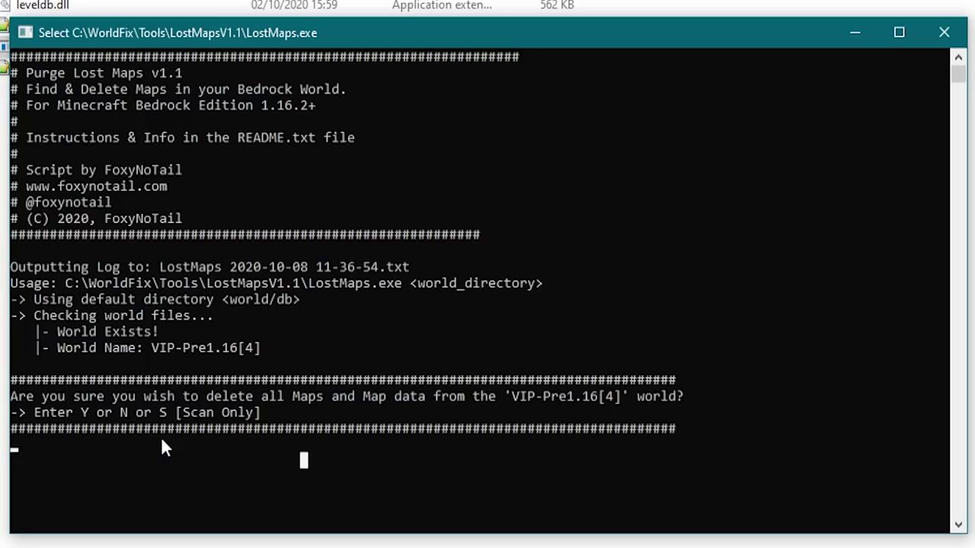
Start a scan-only run (S) on the VIP-Pre1.16[4] world
{"action": "key", "text": "Escape"}
{"action": "type", "text": "s"}
{"action": "key", "text": "Return"}
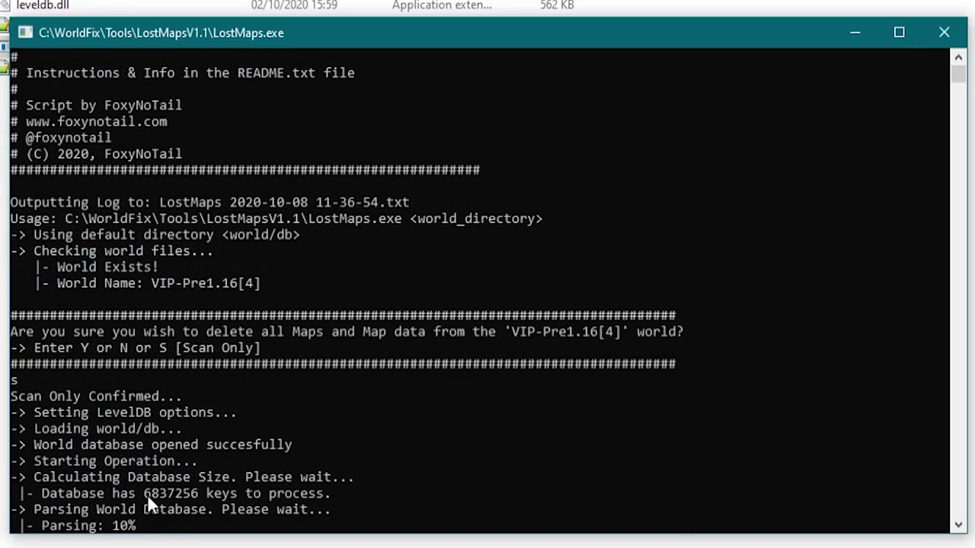
Check the scan's database key count and parsing progress, and the size of the _World folder in its properties
{"action": "mouse_move", "coordinate": [145, 493]}
{"action": "left_mouse_down"}
{"action": "mouse_move", "coordinate": [195, 500]}
{"action": "mouse_move", "coordinate": [146, 497]}
{"action": "left_mouse_up"}
{"action": "left_click", "coordinate": [163, 525]}
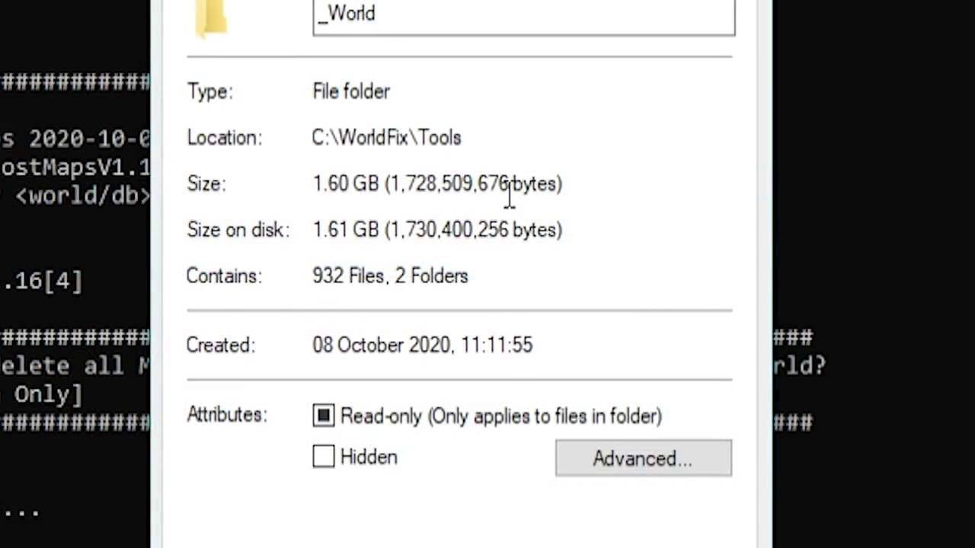
{"action": "left_click_drag", "start_coordinate": [312, 93], "coordinate": [470, 194]}
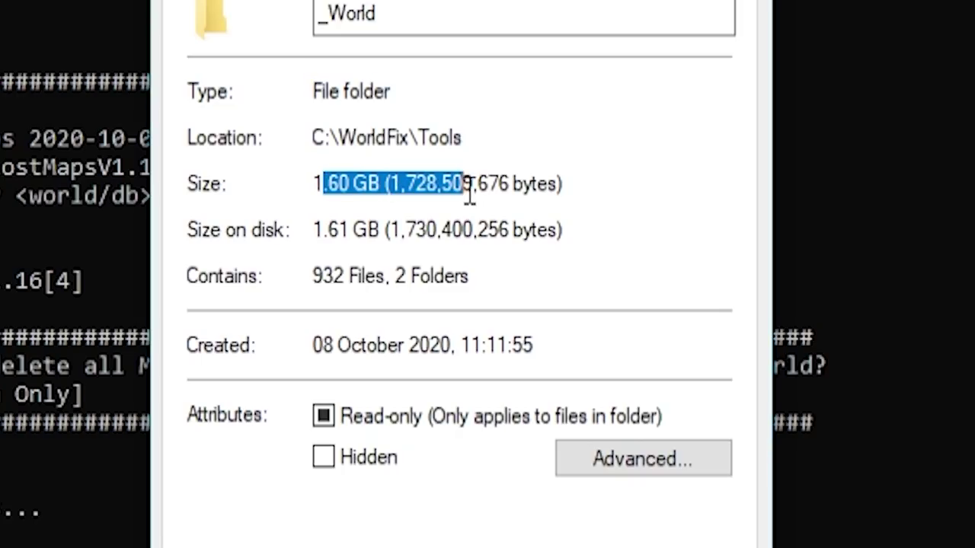
{"action": "left_click_drag", "start_coordinate": [577, 190], "coordinate": [312, 209]}
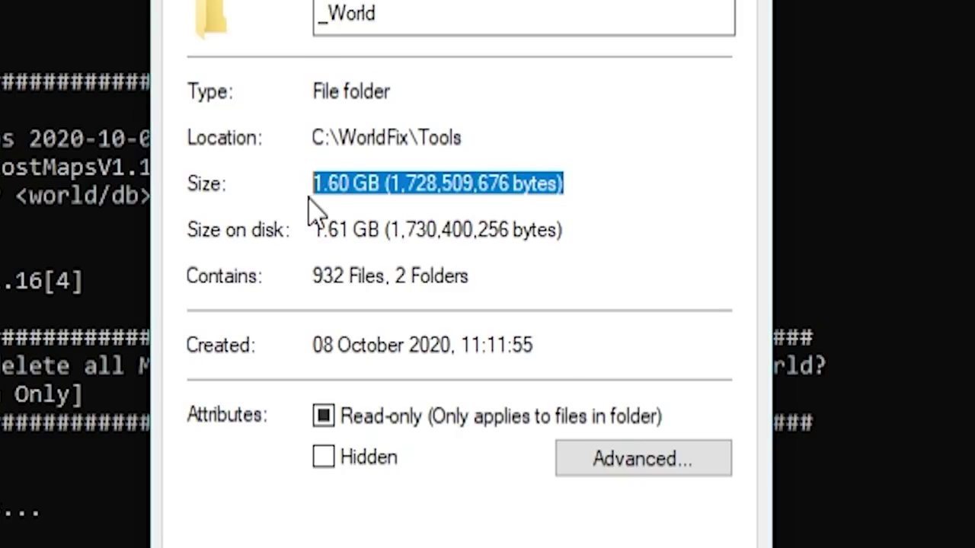
{"action": "left_click", "coordinate": [321, 182]}
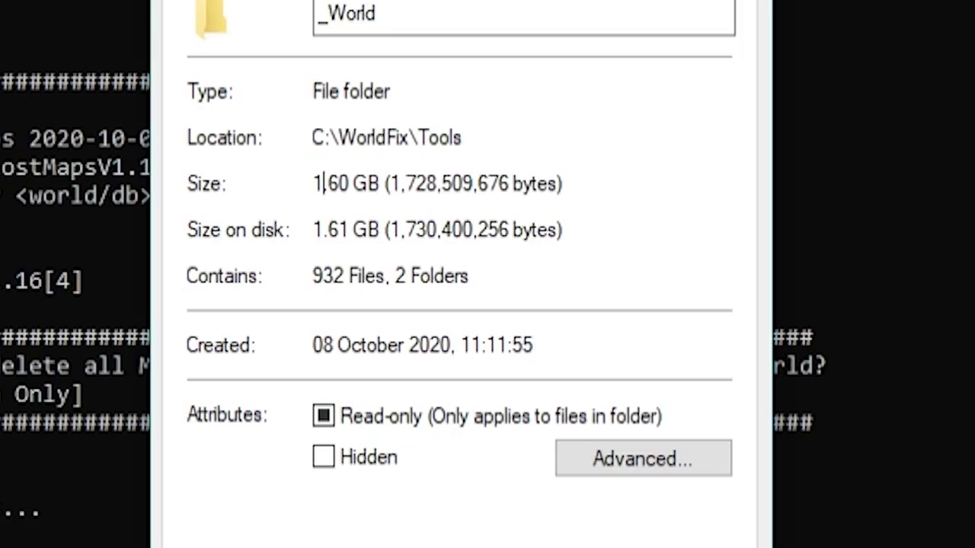
{"action": "left_click", "coordinate": [423, 186]}
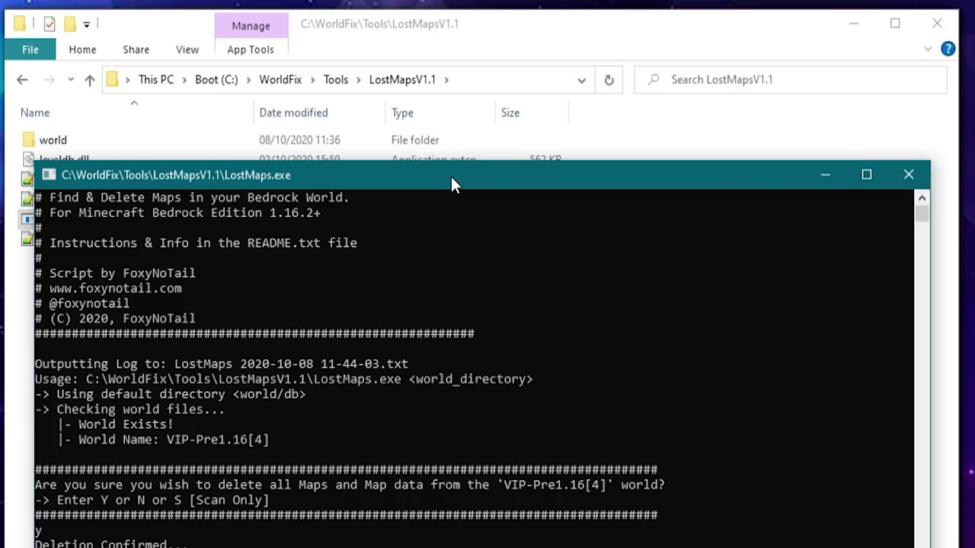
{"action": "left_click", "coordinate": [614, 35]}
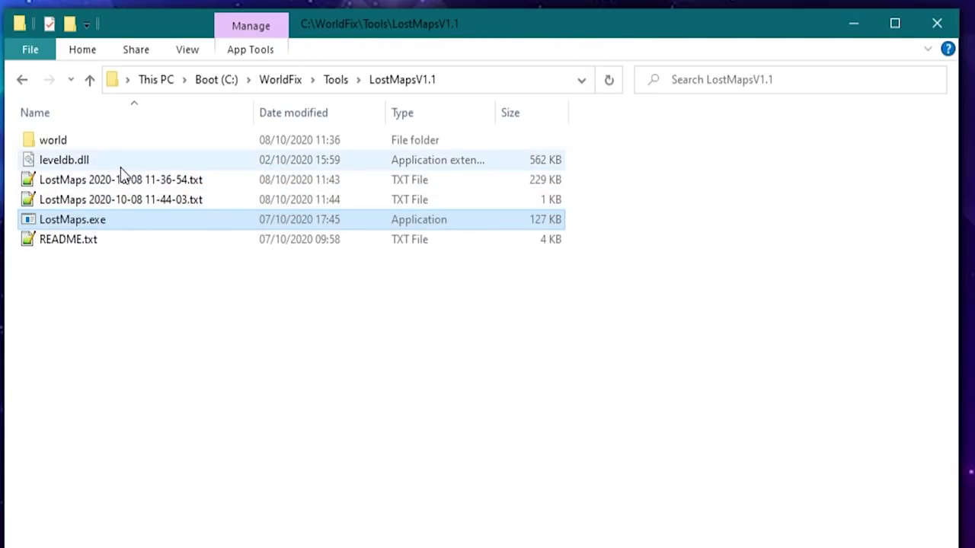
{"action": "double_click", "coordinate": [149, 187]}
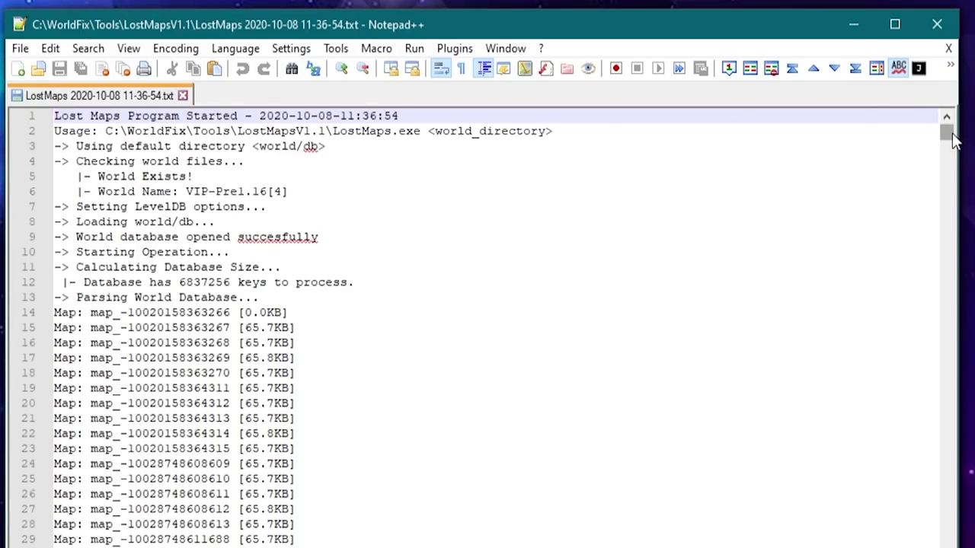
{"action": "left_click_drag", "start_coordinate": [945, 133], "coordinate": [913, 547]}
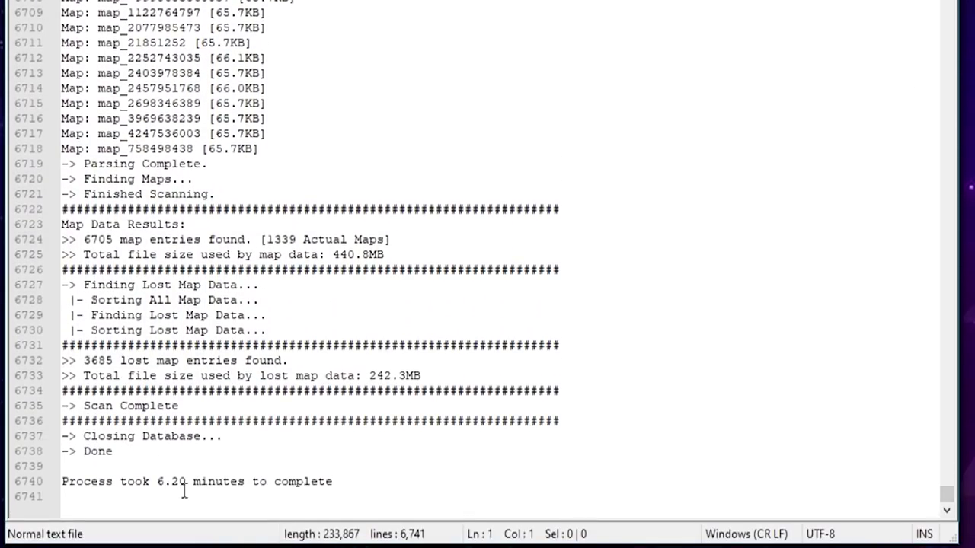
{"action": "left_click", "coordinate": [309, 482]}
{"action": "left_click_drag", "start_coordinate": [309, 482], "coordinate": [43, 482]}
{"action": "left_click", "coordinate": [69, 481]}
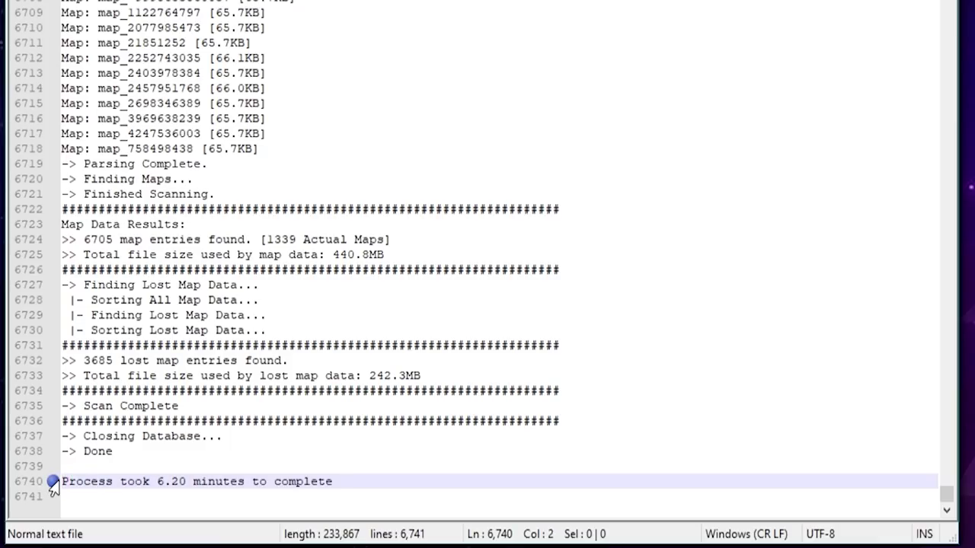
{"action": "left_click", "coordinate": [208, 481]}
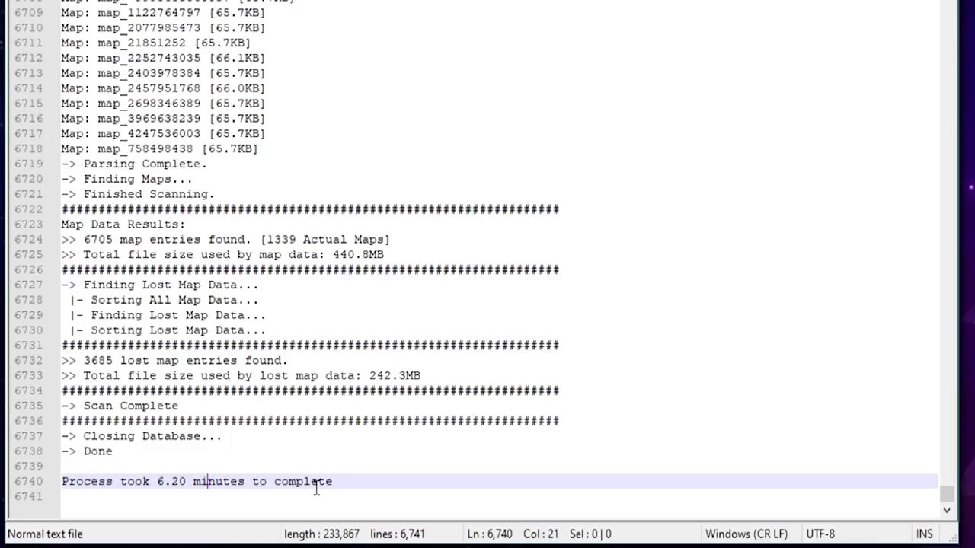
{"action": "left_click_drag", "start_coordinate": [315, 484], "coordinate": [60, 484]}
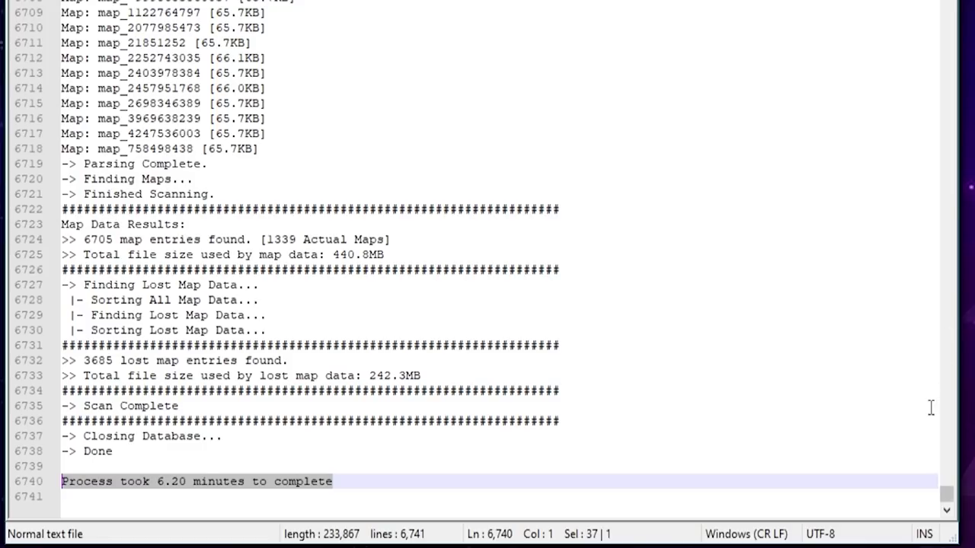
{"action": "left_click_drag", "start_coordinate": [948, 495], "coordinate": [959, 1]}
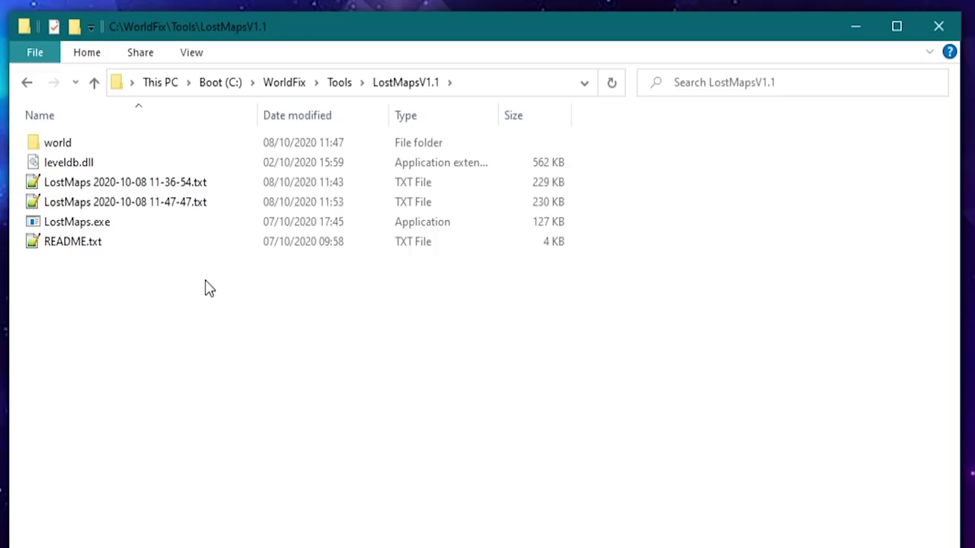
Copy the db folder and all world files from the world subfolder of LostMapsV1.1
{"action": "left_click", "coordinate": [34, 149]}
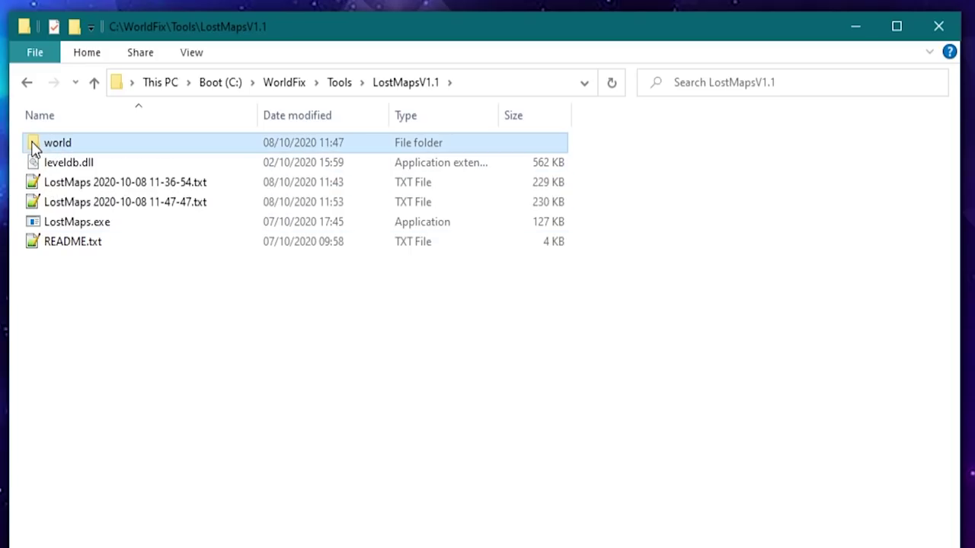
{"action": "double_click", "coordinate": [34, 149]}
{"action": "left_click_drag", "start_coordinate": [214, 298], "coordinate": [46, 143]}
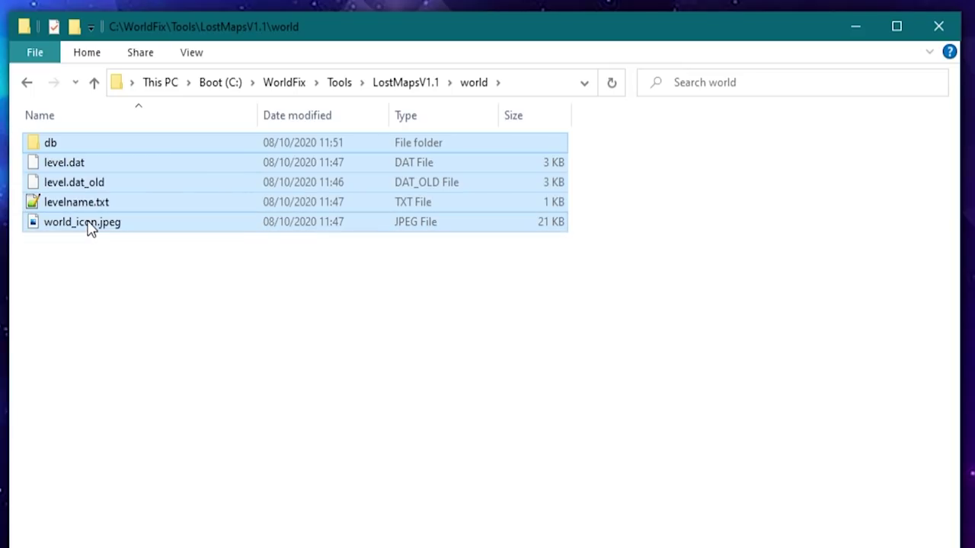
{"action": "right_click", "coordinate": [81, 185]}
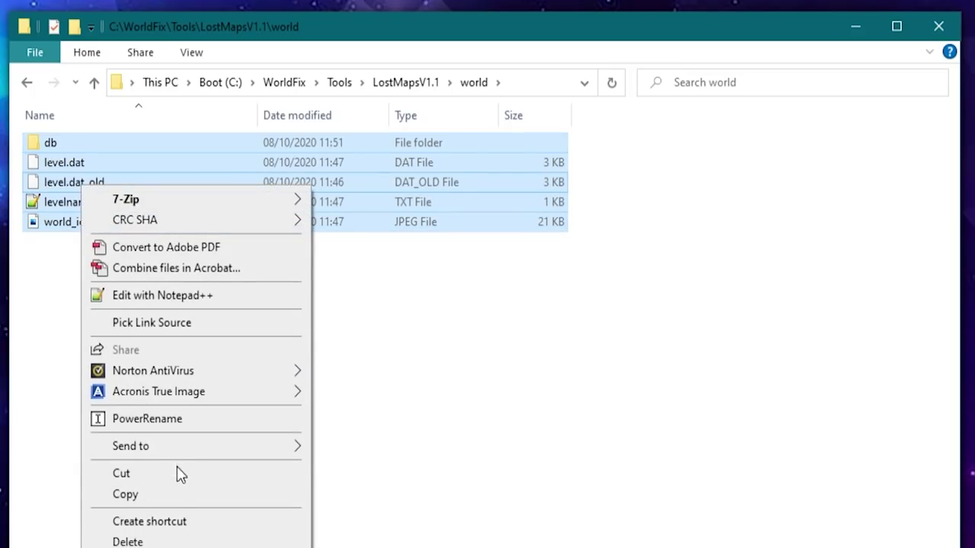
{"action": "left_click", "coordinate": [181, 499]}
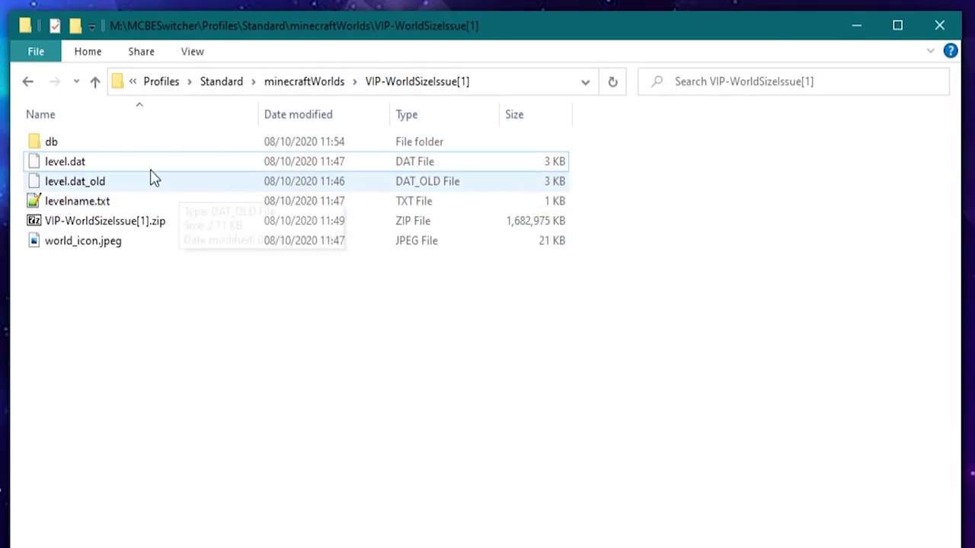
Replace the entire contents of the VIP-WorldSizeIssue[1] folder in minecraftWorlds with the copied world files
{"action": "key", "text": "ctrl+a"}
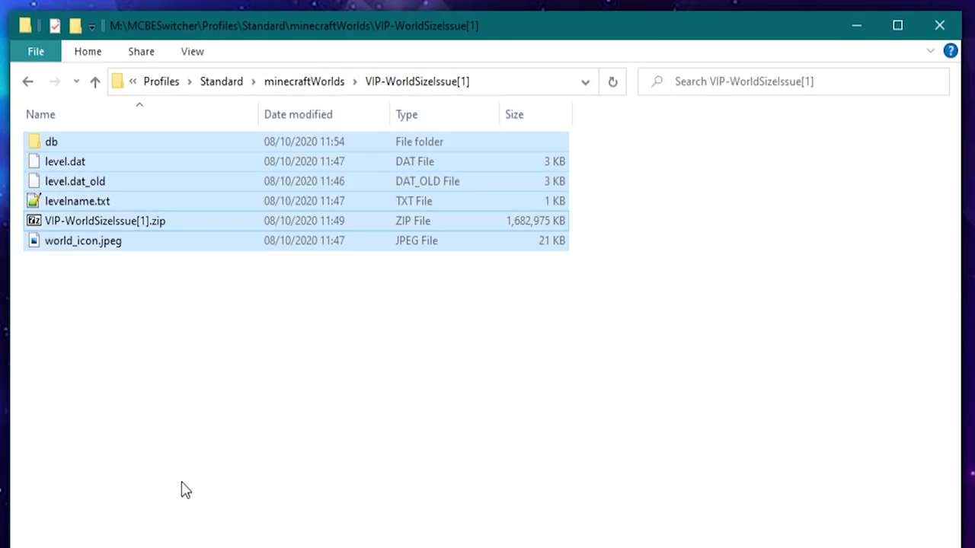
{"action": "key", "text": "Delete"}
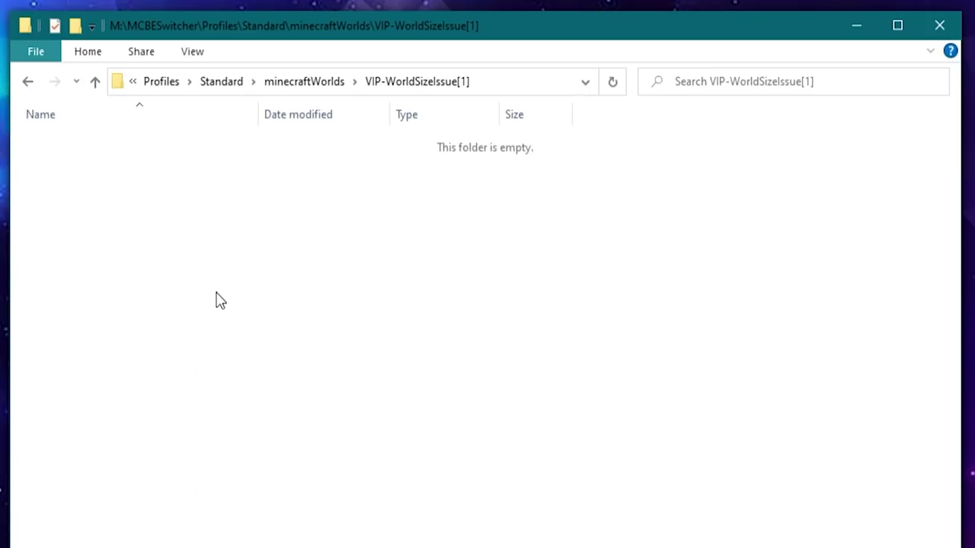
{"action": "right_click", "coordinate": [160, 184]}
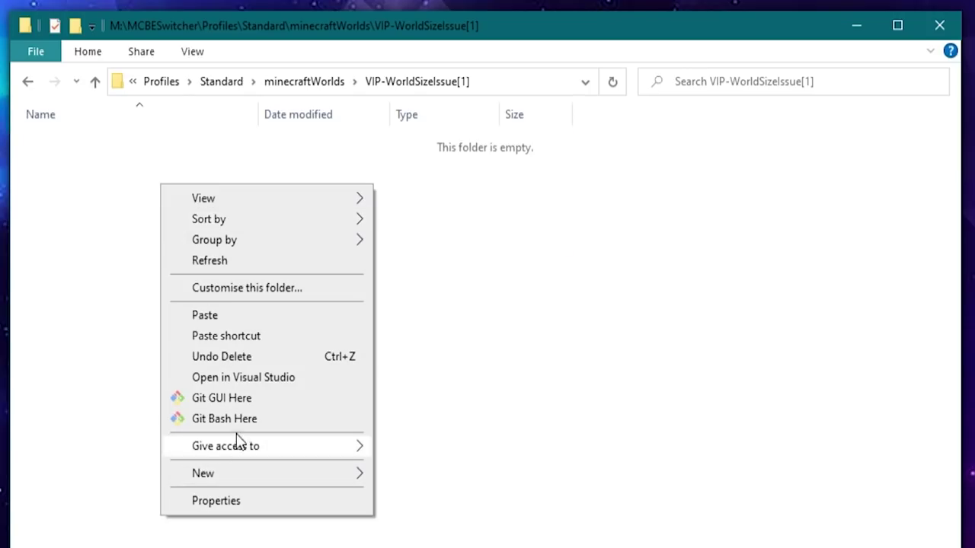
{"action": "left_click", "coordinate": [238, 316]}
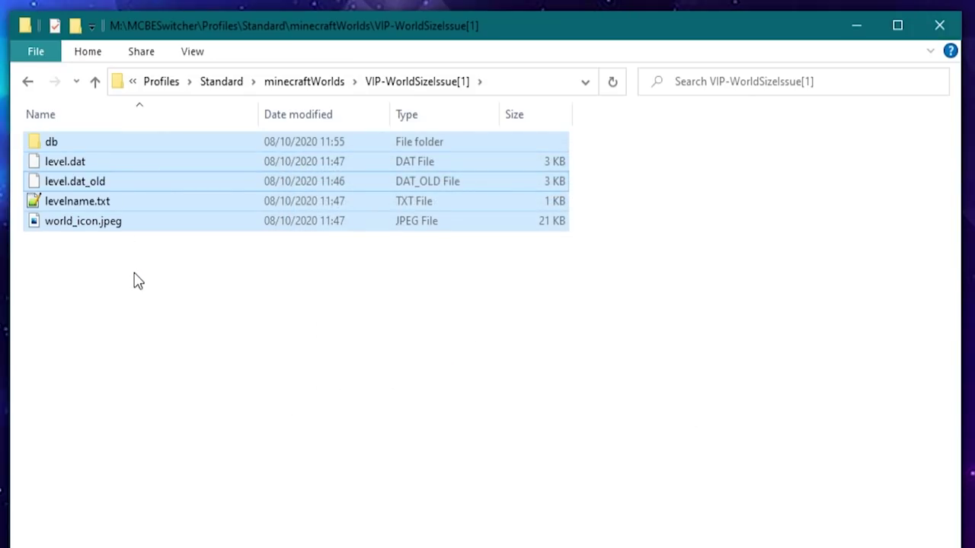
Check the combined properties of all the pasted files in the VIP-WorldSizeIssue[1] folder
{"action": "left_click", "coordinate": [136, 279]}
{"action": "left_click_drag", "start_coordinate": [157, 306], "coordinate": [55, 149]}
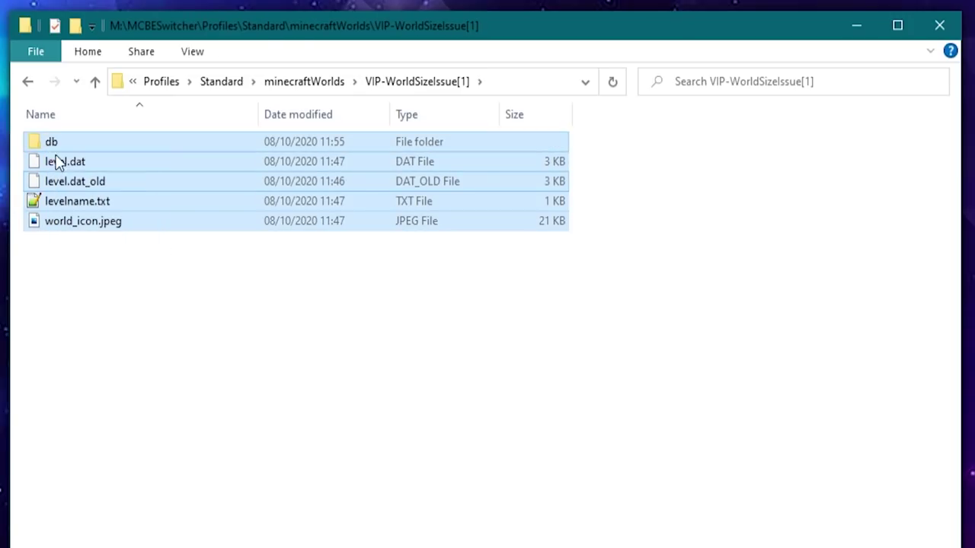
{"action": "right_click", "coordinate": [110, 221]}
{"action": "key", "text": "r"}
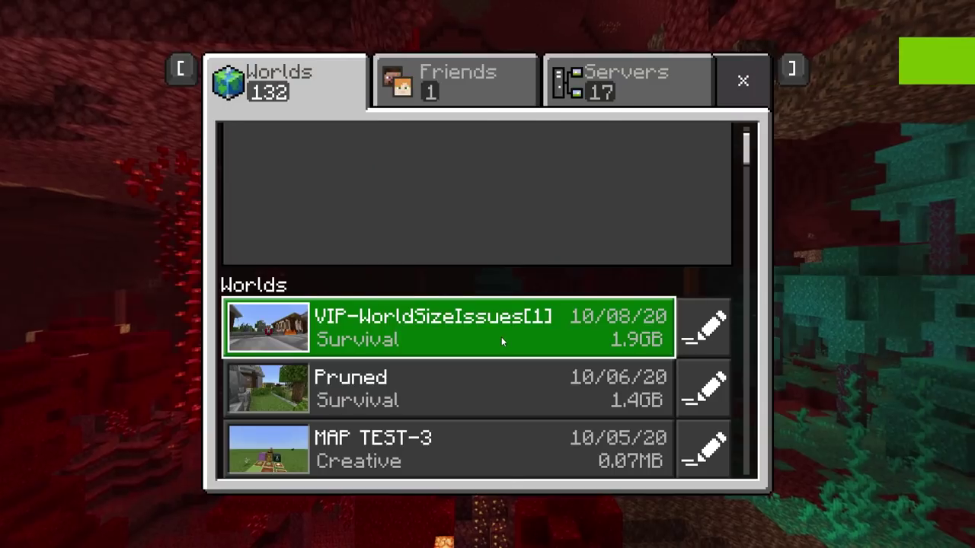
Switch to Minecraft, open the VIP-WorldSizeIssues[1] world and examine the maps placed around the stone monument in first-person view
{"action": "left_click", "coordinate": [501, 337]}
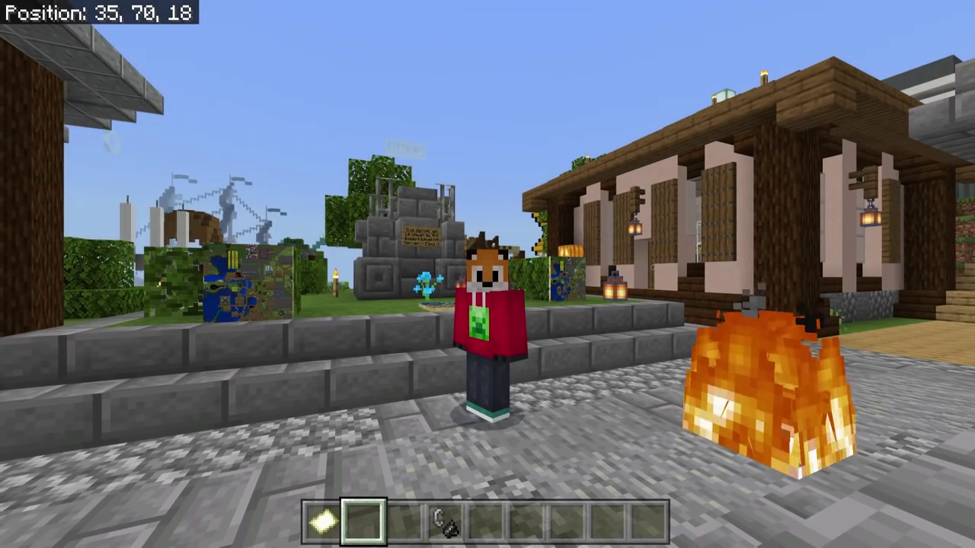
{"action": "key", "text": "F5"}
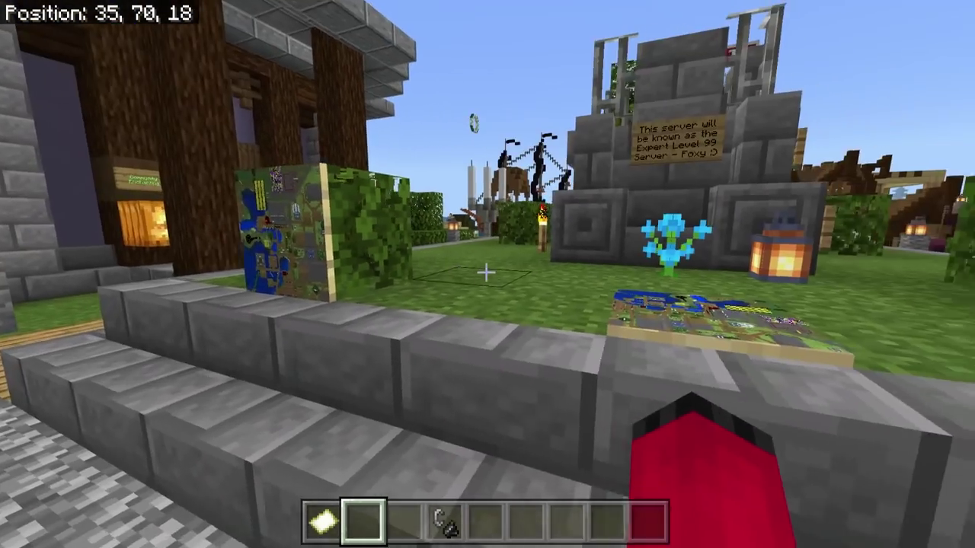
{"action": "key", "text": "w"}
{"action": "key", "text": "w"}
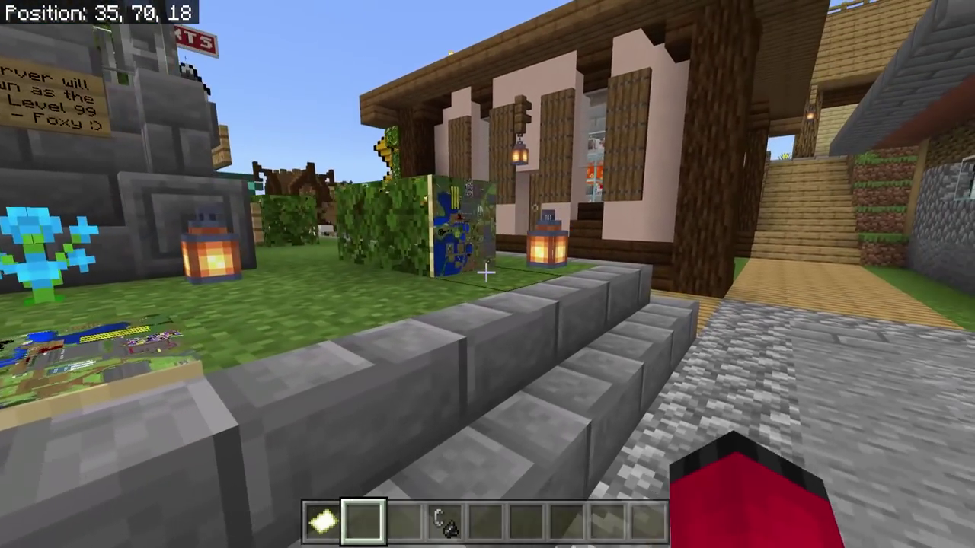
{"action": "key", "text": "w"}
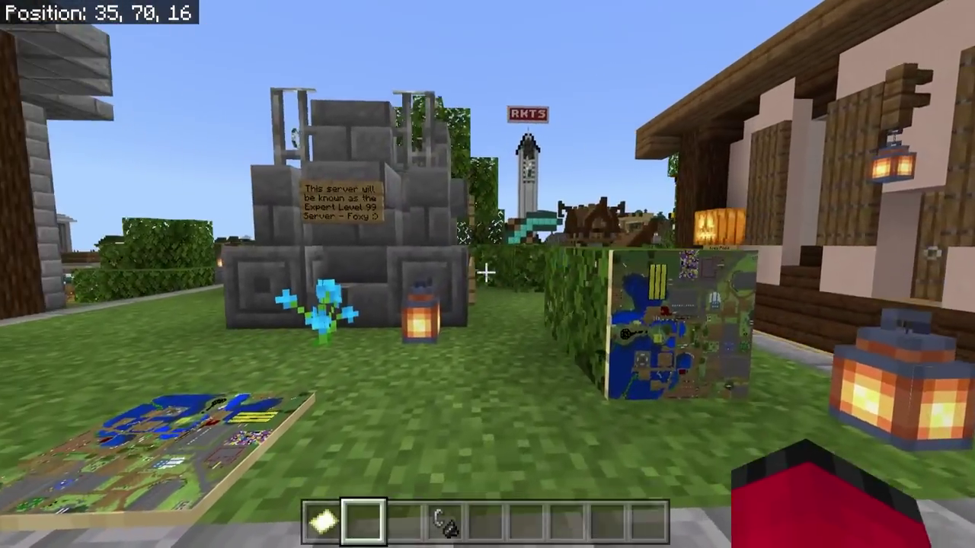
{"action": "key", "text": "w"}
{"action": "key", "text": "F5"}
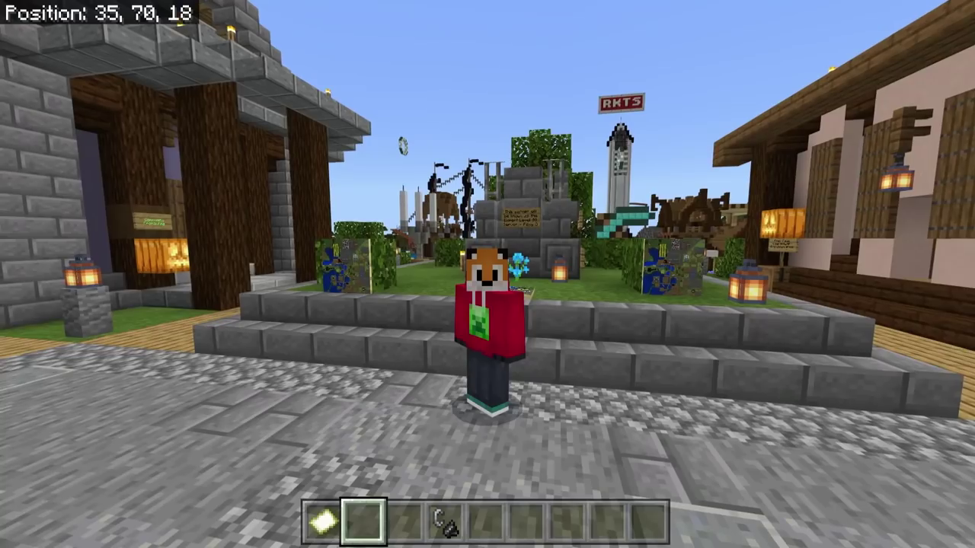
Fly over the town and the walled zoo in first-person view to examine the world's builds and terrain
{"action": "key", "text": "space"}
{"action": "key", "text": "F5"}
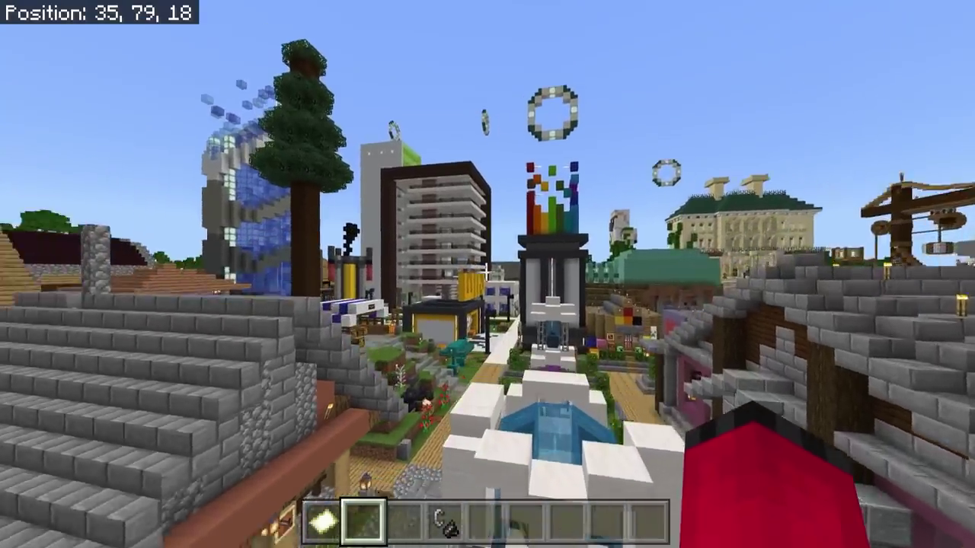
{"action": "key", "text": "w"}
{"action": "key", "text": "w"}
{"action": "key", "text": "space"}
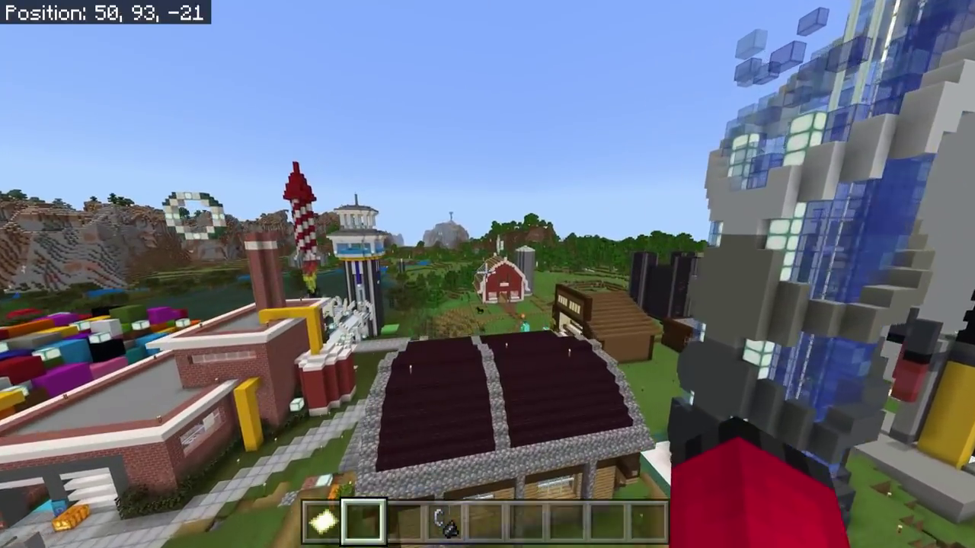
{"action": "key", "text": "w"}
{"action": "key", "text": "space"}
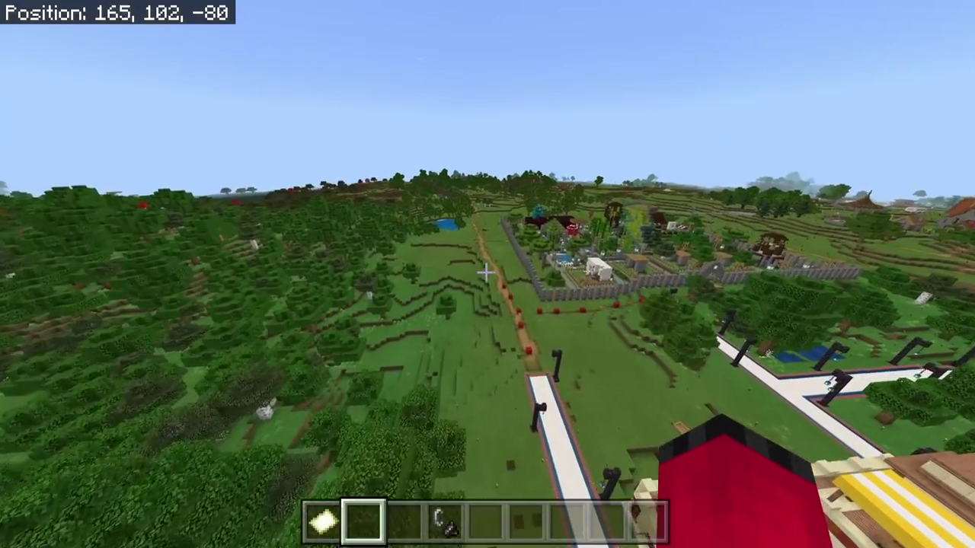
{"action": "key", "text": "w"}
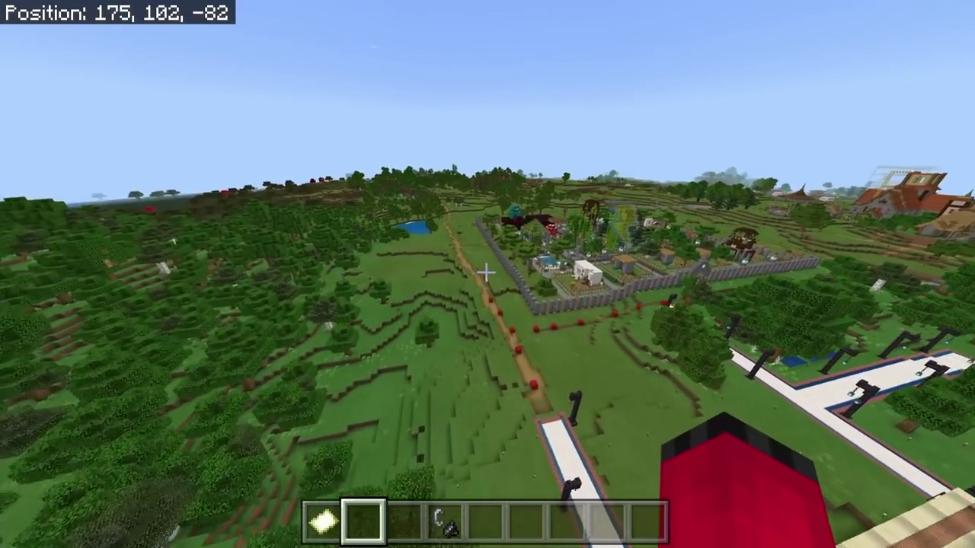
{"action": "key", "text": "w"}
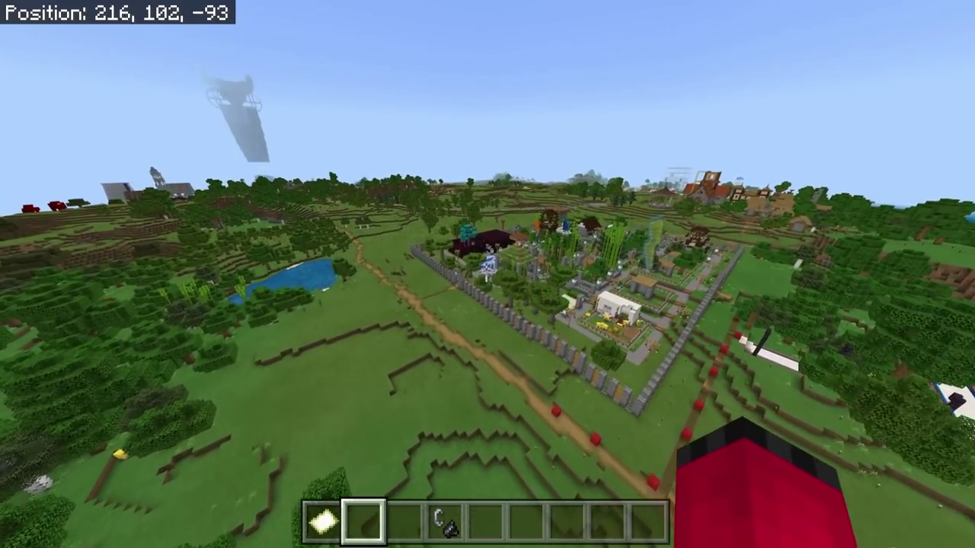
{"action": "key", "text": "w"}
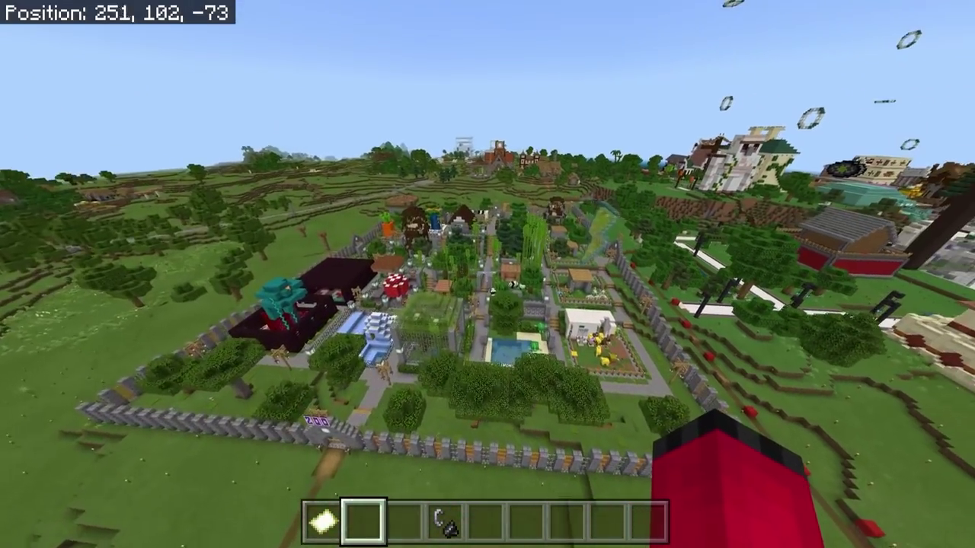
{"action": "key", "text": "w"}
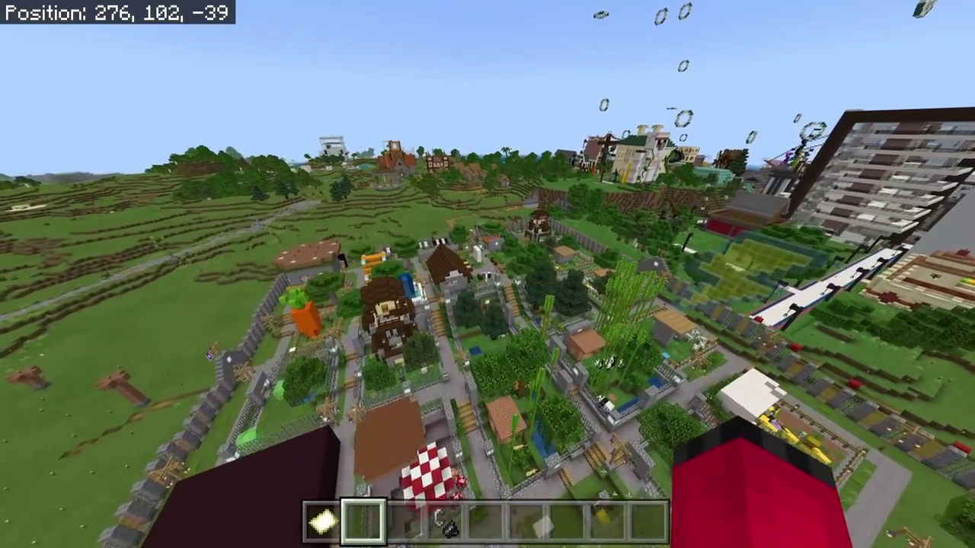
{"action": "key", "text": "w"}
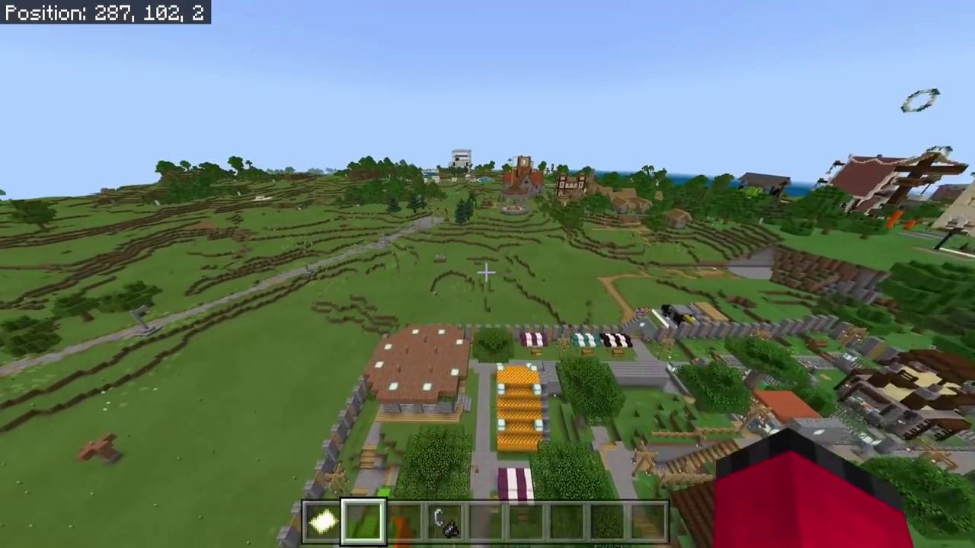
Fly over the village and the waterfront town in first-person view to examine the builds and terrain
{"action": "key", "text": "w"}
{"action": "key", "text": "space"}
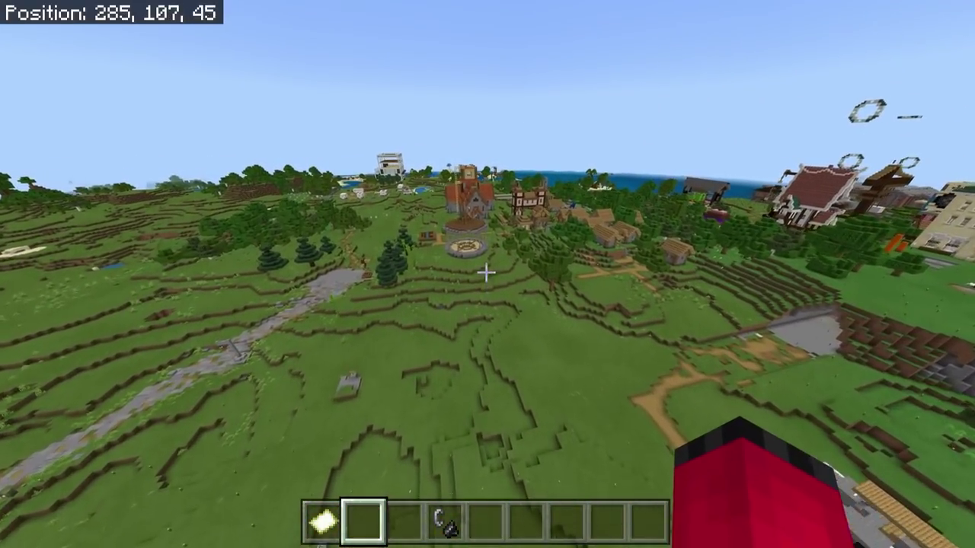
{"action": "key", "text": "w"}
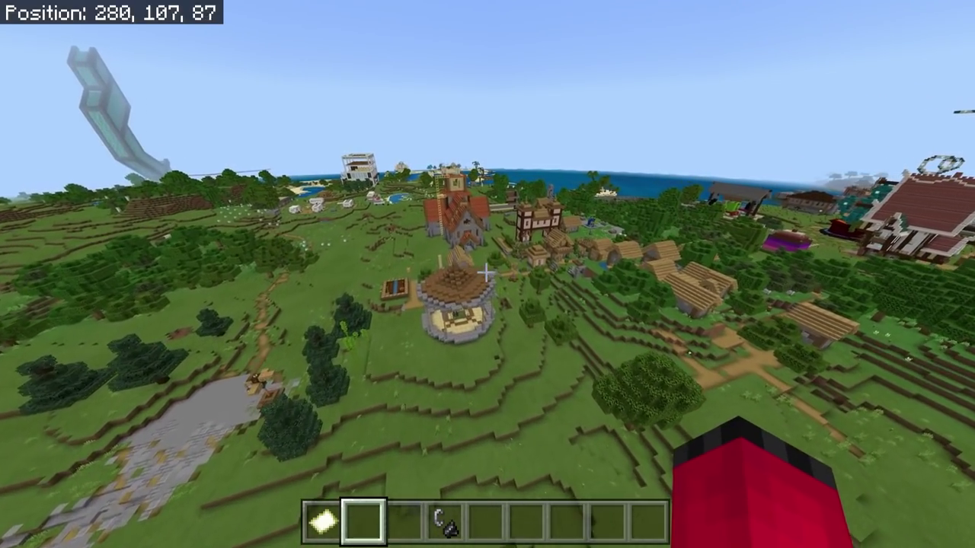
{"action": "key", "text": "w"}
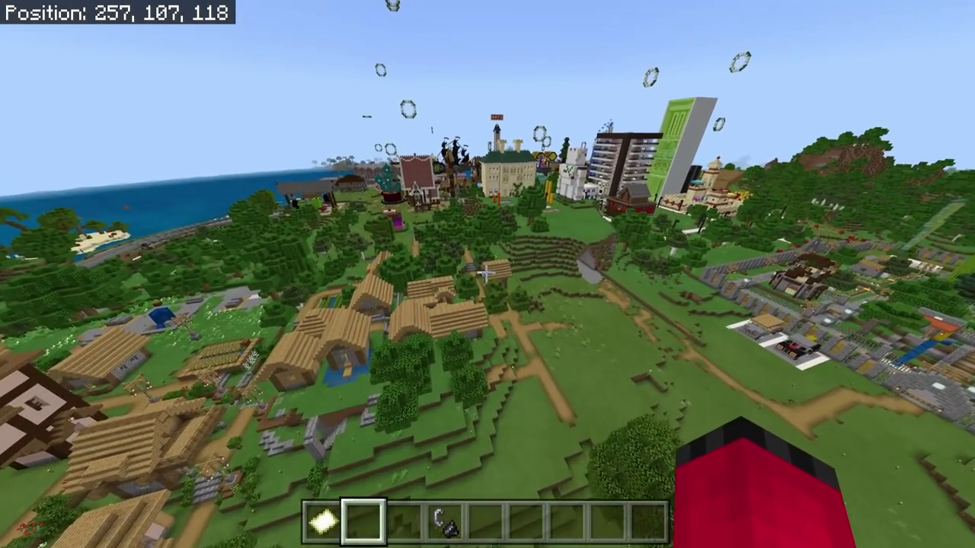
{"action": "key", "text": "w"}
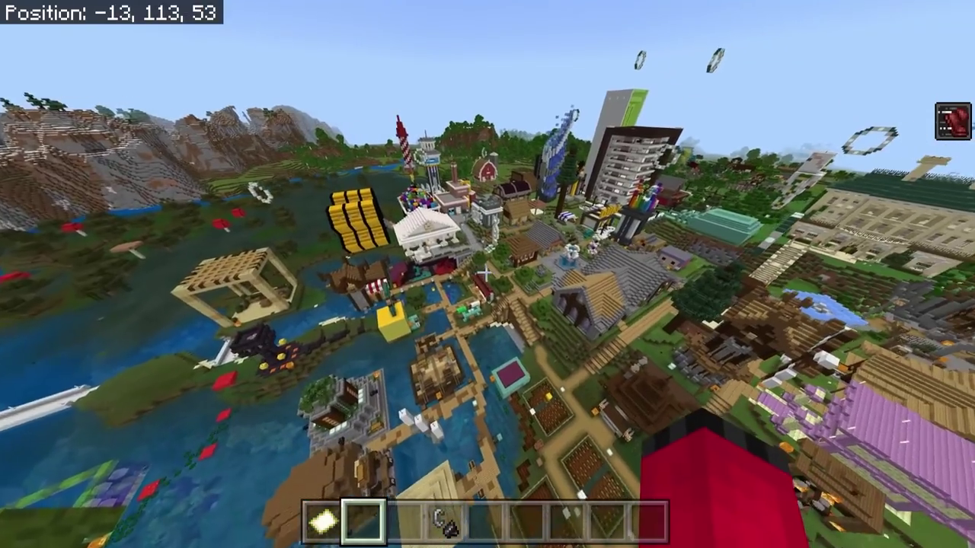
{"action": "key", "text": "w"}
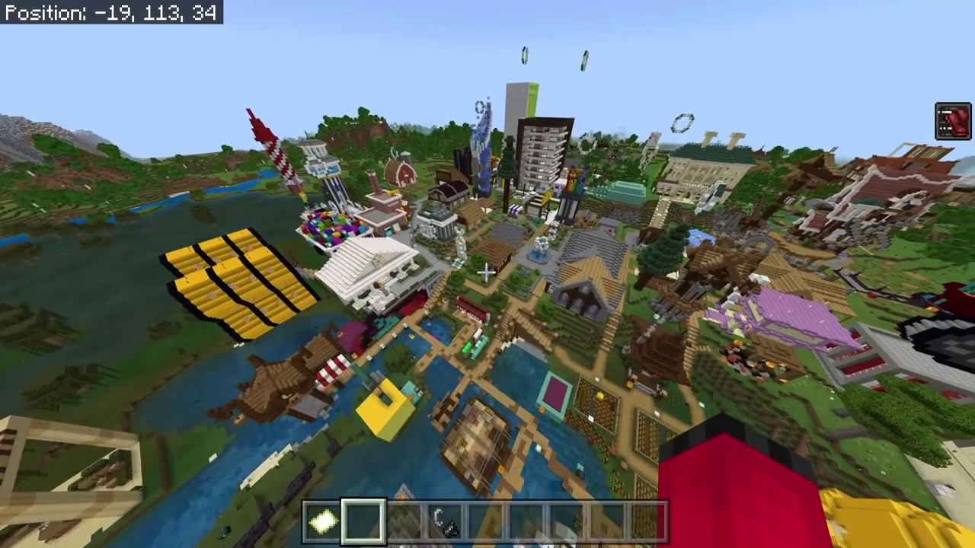
{"action": "key", "text": "w"}
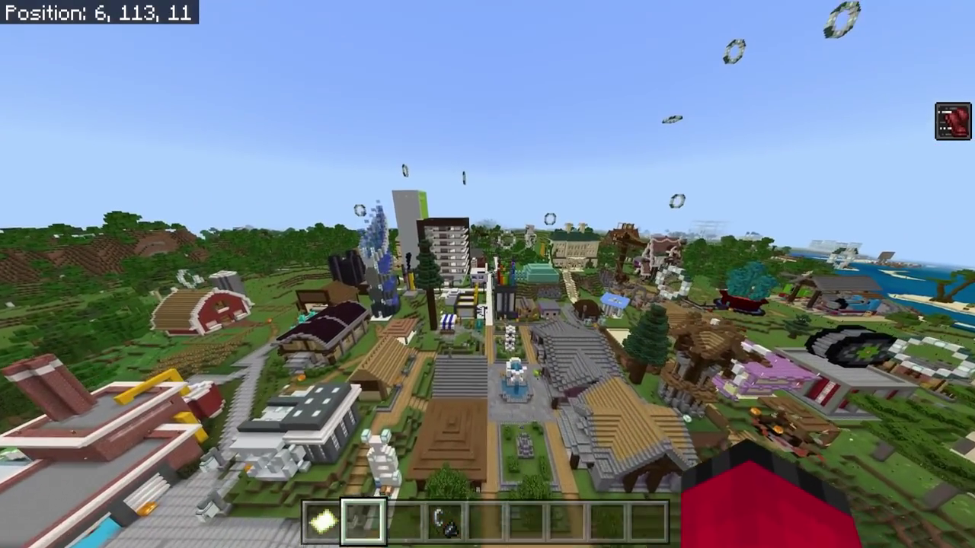
Descend from above the town in front-facing third-person view and land on the wooden path among the gardens
{"action": "key", "text": "w"}
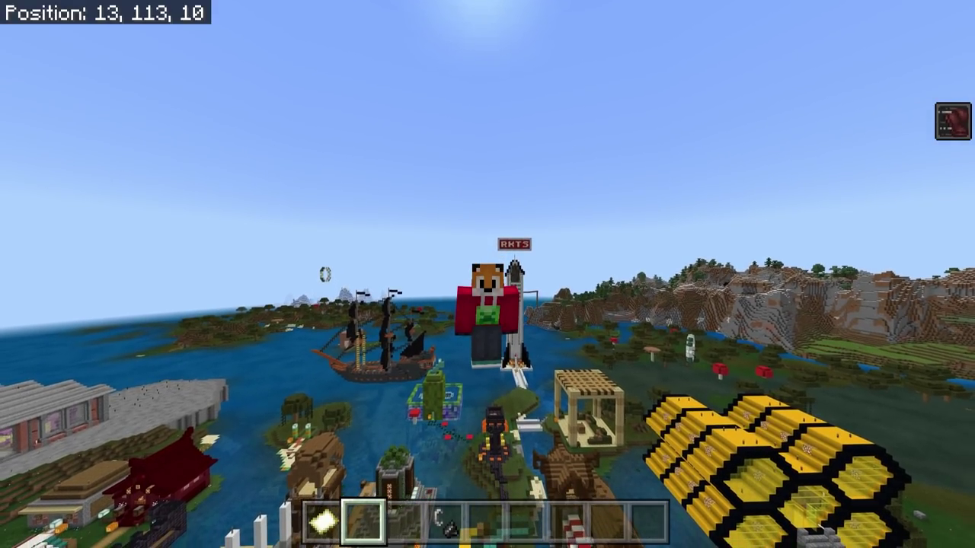
{"action": "key", "text": "shift"}
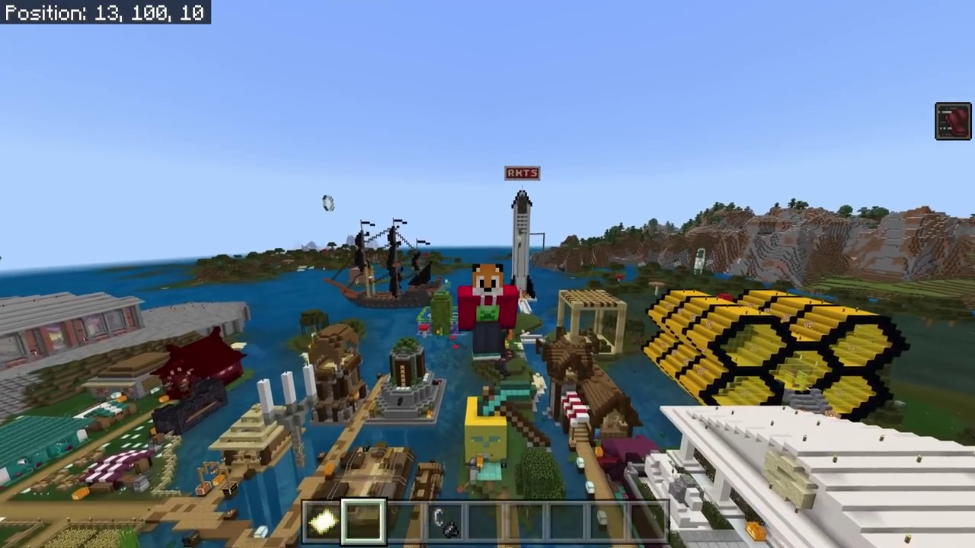
{"action": "key", "text": "shift"}
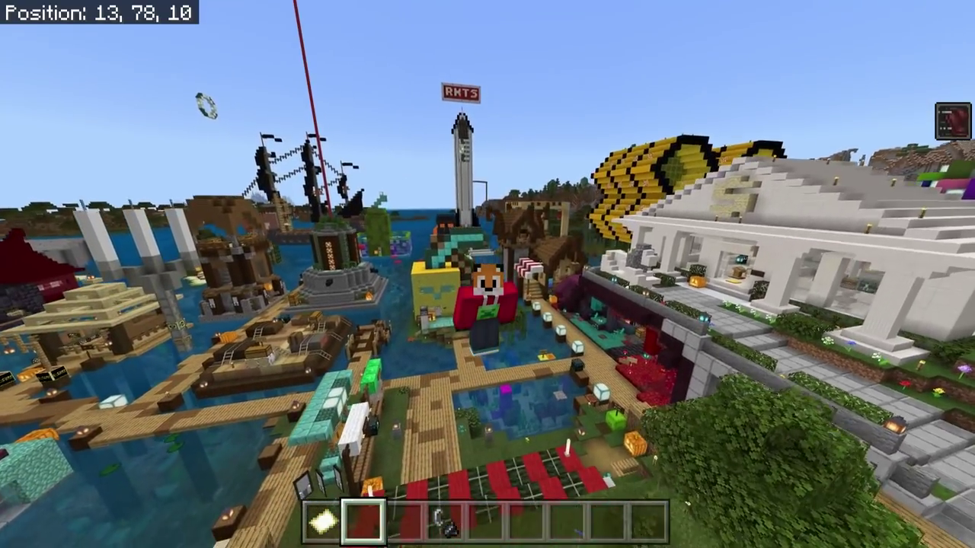
{"action": "key", "text": "w"}
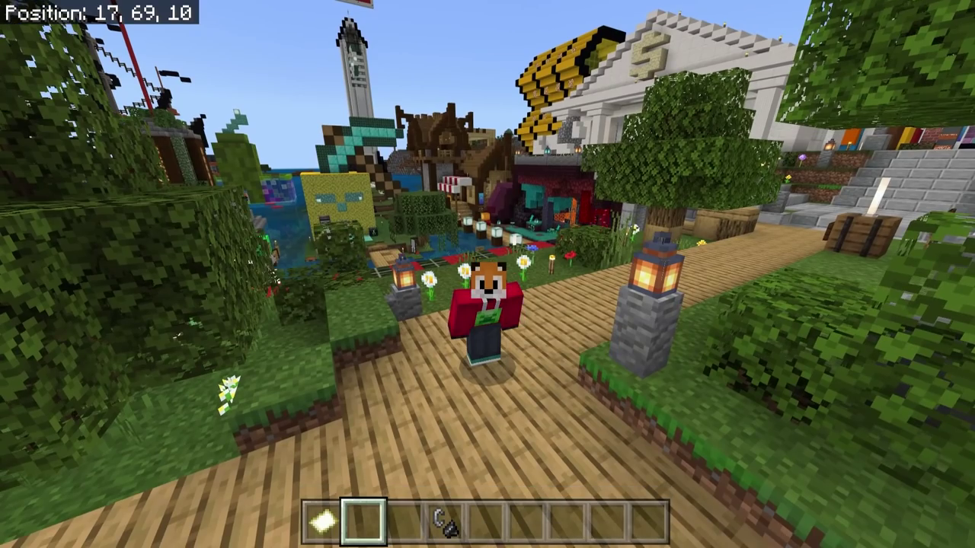
{"action": "key", "text": "w"}
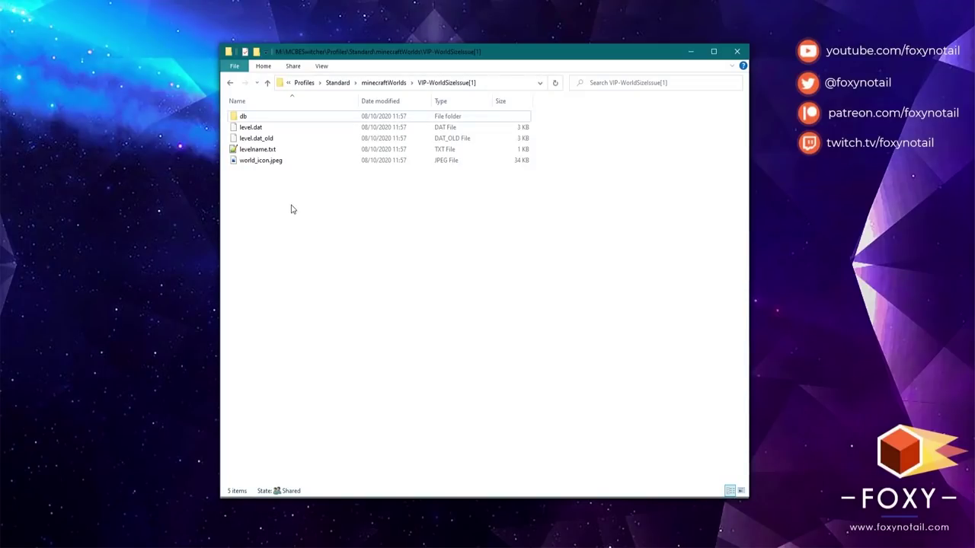
Switch to File Explorer and check the combined size of all world files in the VIP-WorldSizeIssue[1] folder
{"action": "left_click_drag", "start_coordinate": [291, 208], "coordinate": [236, 107]}
{"action": "right_click", "coordinate": [258, 138]}
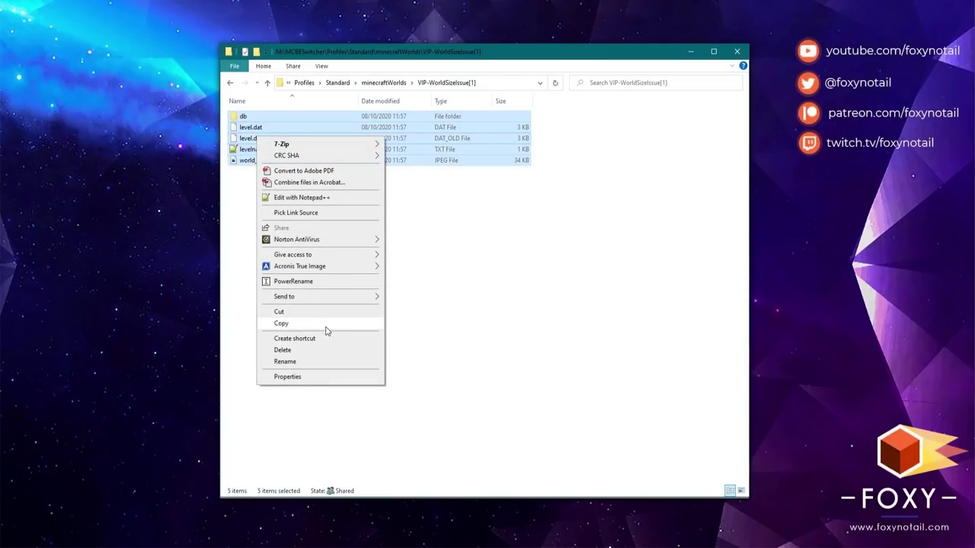
{"action": "left_click", "coordinate": [318, 377]}
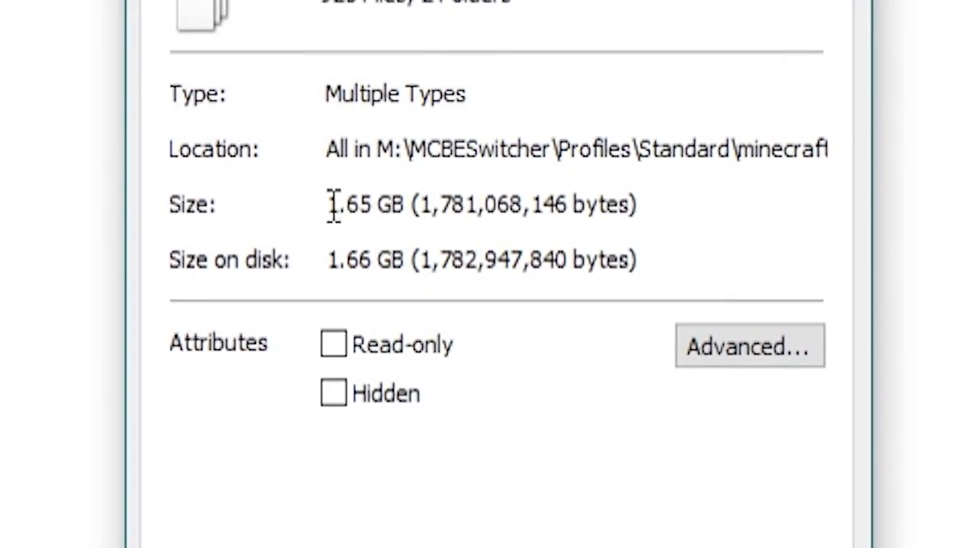
{"action": "left_click_drag", "start_coordinate": [333, 206], "coordinate": [379, 206]}
{"action": "left_click", "coordinate": [429, 206]}
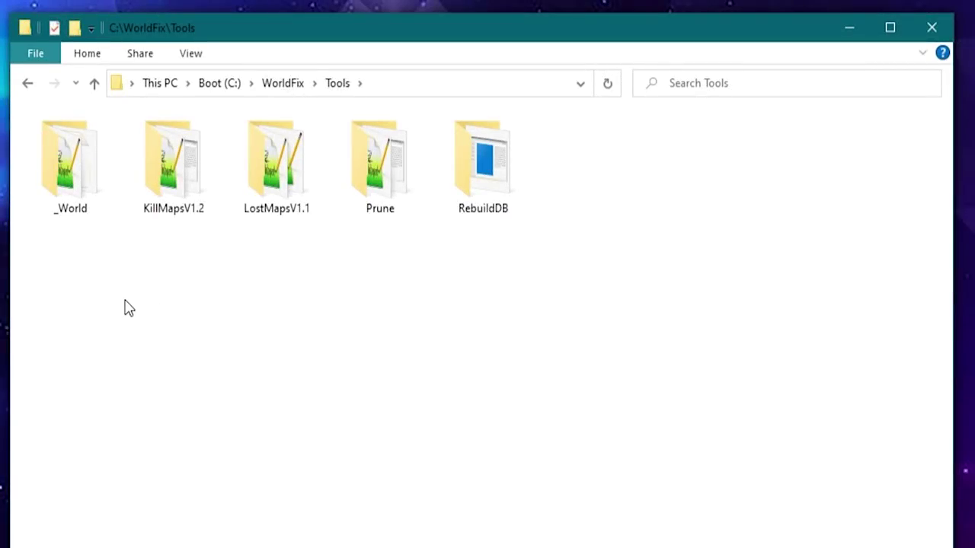
Open the KillMapsV1.2 folder in C:\WorldFix\Tools
{"action": "left_click_drag", "start_coordinate": [128, 308], "coordinate": [178, 255]}
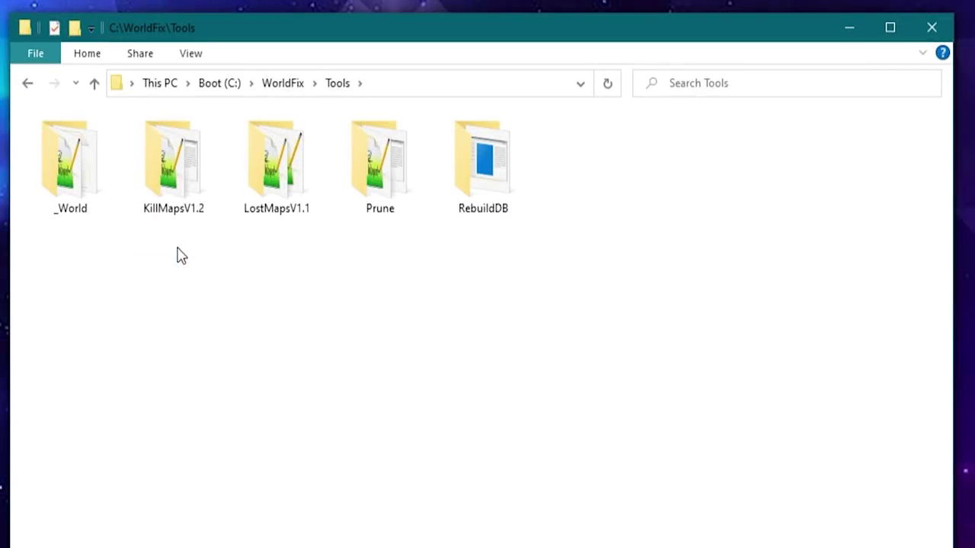
{"action": "double_click", "coordinate": [190, 191]}
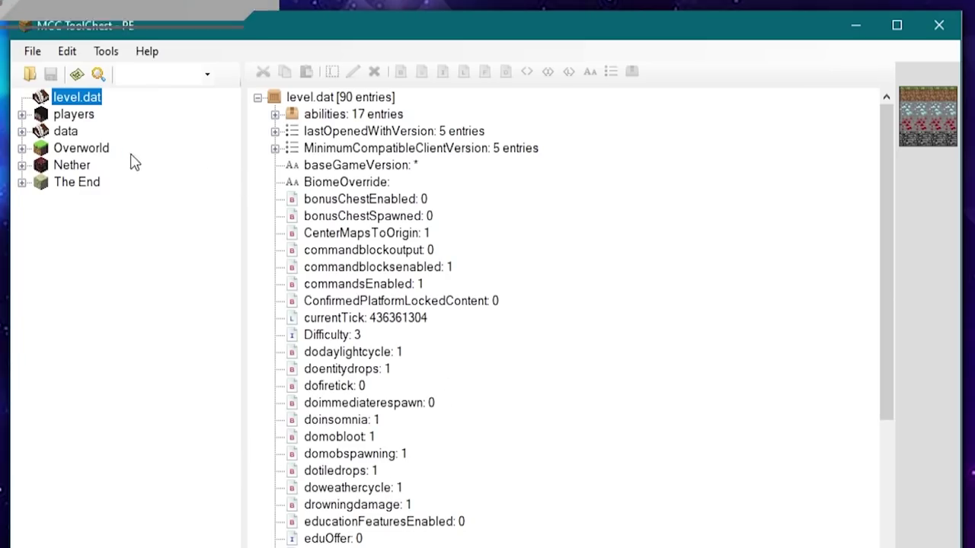
In MCC ToolChest - PE, browse the Overworld regions and the chunks of region r.-2.0, leaving the Overworld collapsed
{"action": "left_click", "coordinate": [22, 148]}
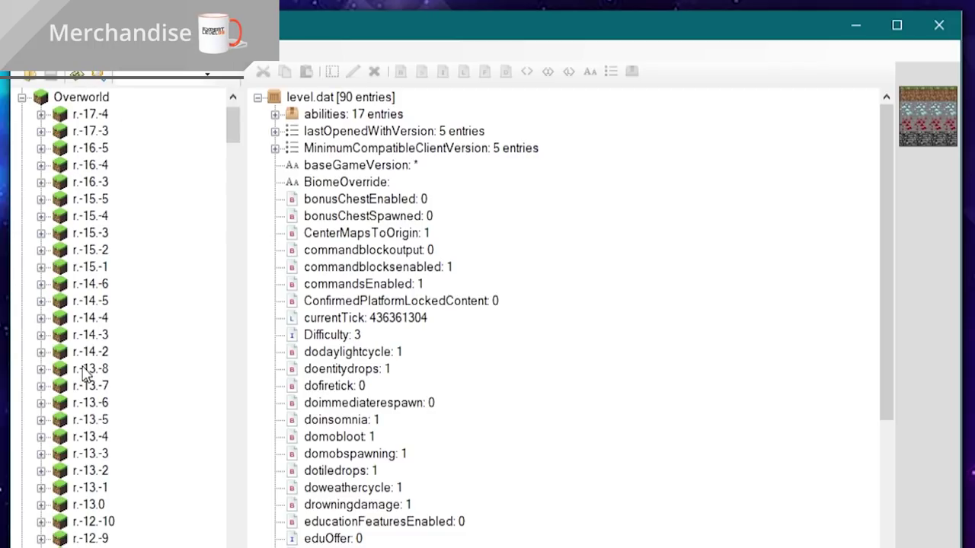
{"action": "left_click_drag", "start_coordinate": [233, 121], "coordinate": [229, 365]}
{"action": "left_click", "coordinate": [40, 477]}
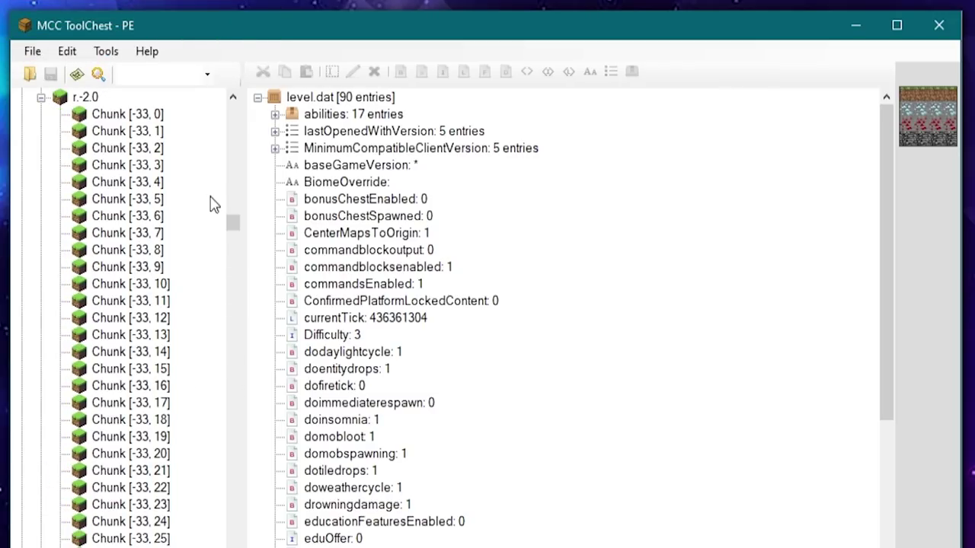
{"action": "left_click_drag", "start_coordinate": [239, 227], "coordinate": [245, 107]}
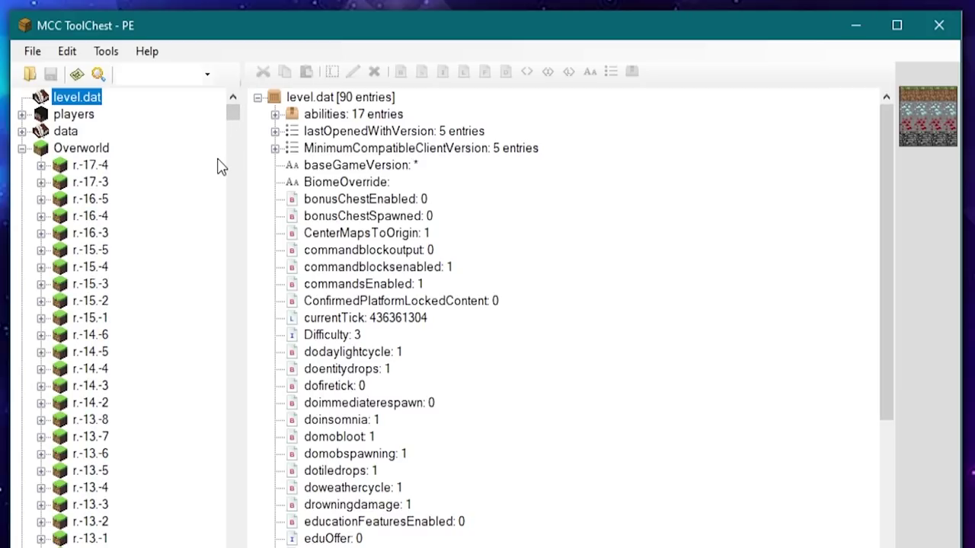
{"action": "left_click", "coordinate": [22, 149]}
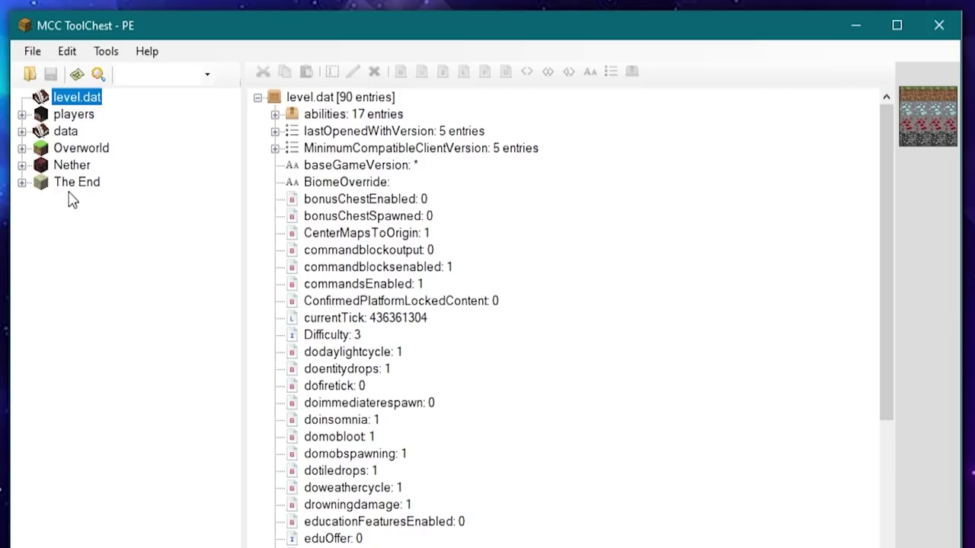
Look through the world's players data and the map entries listed under data
{"action": "left_click", "coordinate": [67, 116]}
{"action": "left_click", "coordinate": [22, 131]}
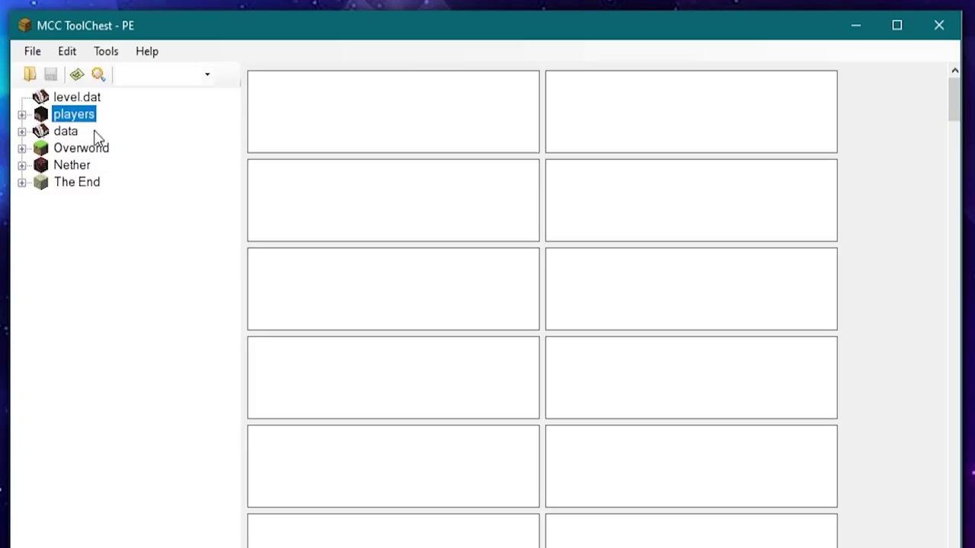
{"action": "left_click", "coordinate": [76, 132]}
{"action": "left_click", "coordinate": [67, 116]}
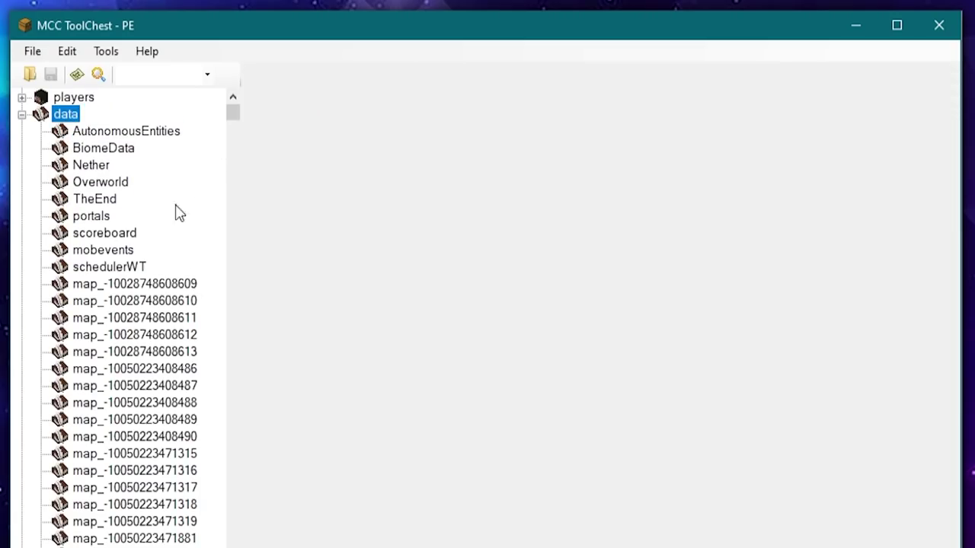
{"action": "left_click", "coordinate": [139, 301]}
{"action": "left_click_drag", "start_coordinate": [232, 118], "coordinate": [211, 168]}
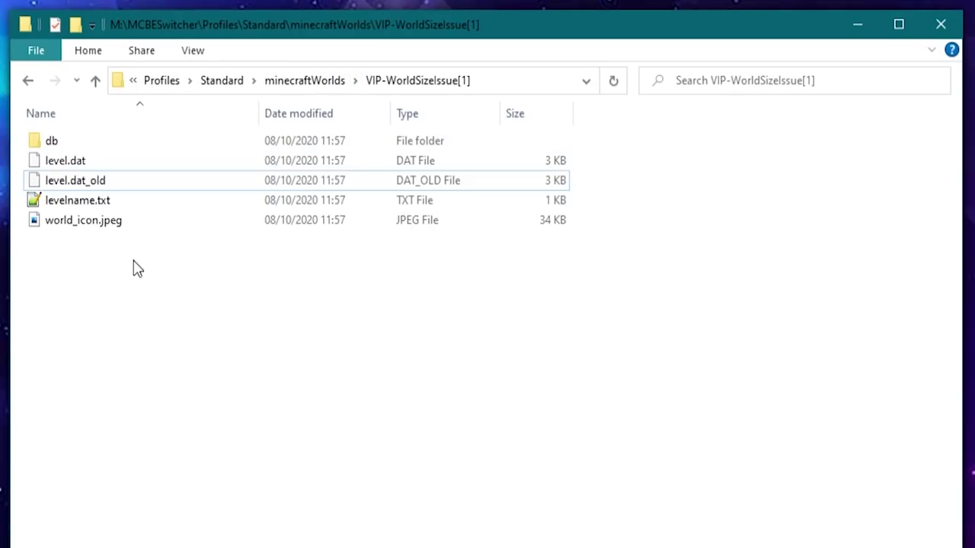
In File Explorer, copy all files from the VIP-WorldSizeIssue[1] folder into the world folder of KillMapsV1.2
{"action": "key", "text": "ctrl+a"}
{"action": "mouse_move", "coordinate": [130, 152]}
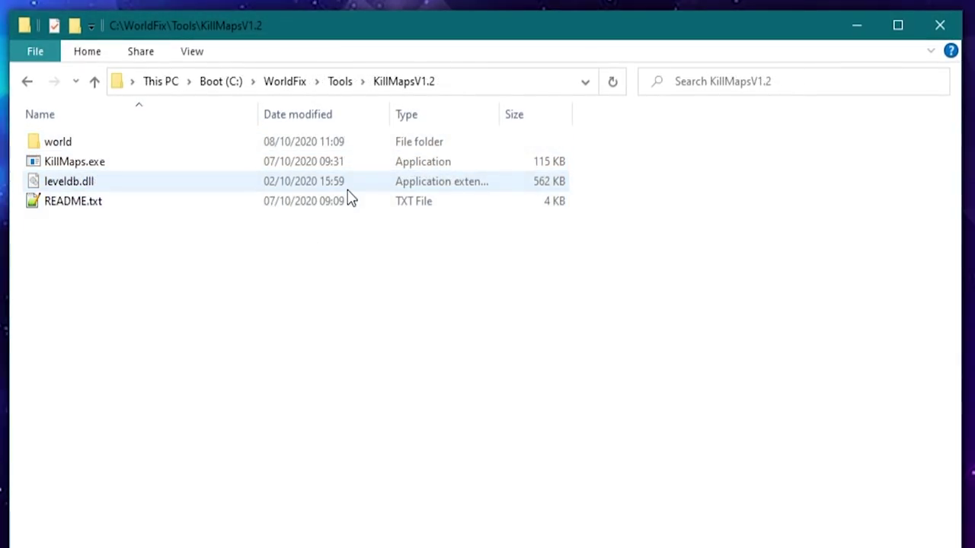
{"action": "double_click", "coordinate": [34, 143]}
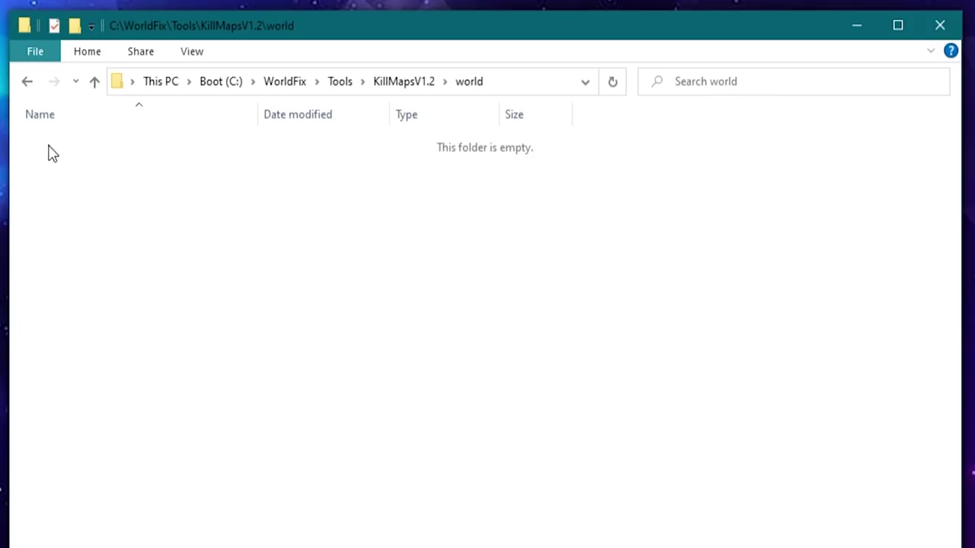
{"action": "right_click", "coordinate": [115, 211]}
{"action": "left_click", "coordinate": [184, 340]}
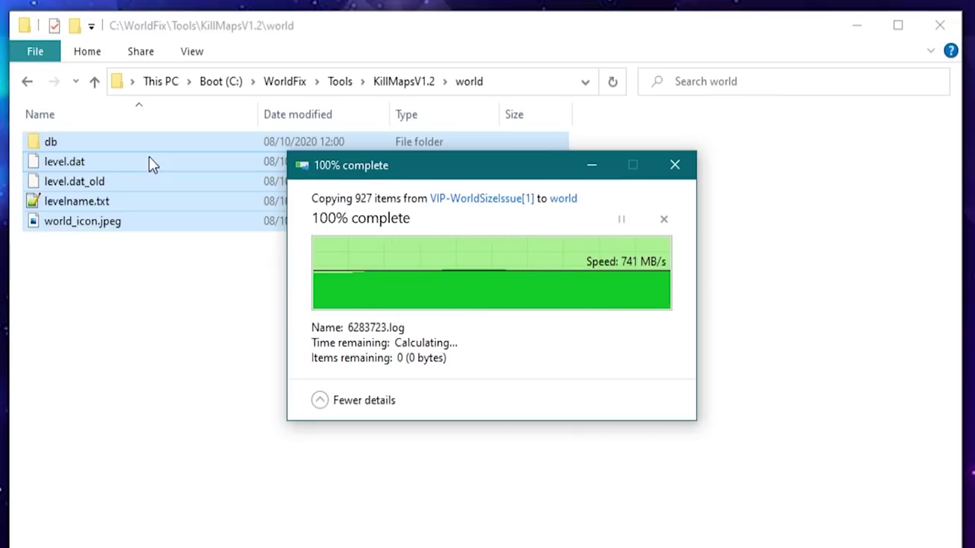
Run KillMaps.exe from the KillMapsV1.2 folder and answer y to delete all maps and map data from the VIP-WorldSizeIssues[1] world
{"action": "left_click", "coordinate": [400, 82]}
{"action": "double_click", "coordinate": [47, 164]}
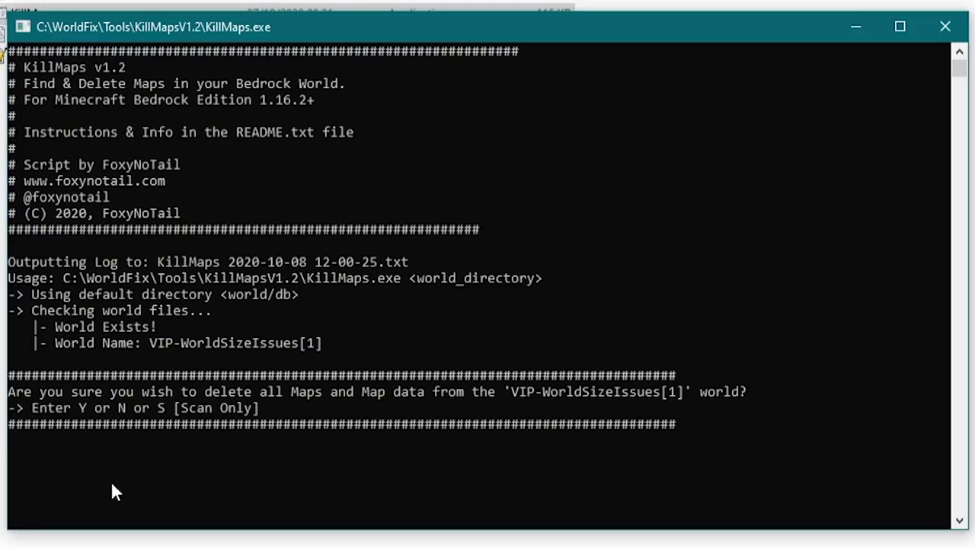
{"action": "left_click_drag", "start_coordinate": [290, 343], "coordinate": [148, 311]}
{"action": "left_click", "coordinate": [118, 304]}
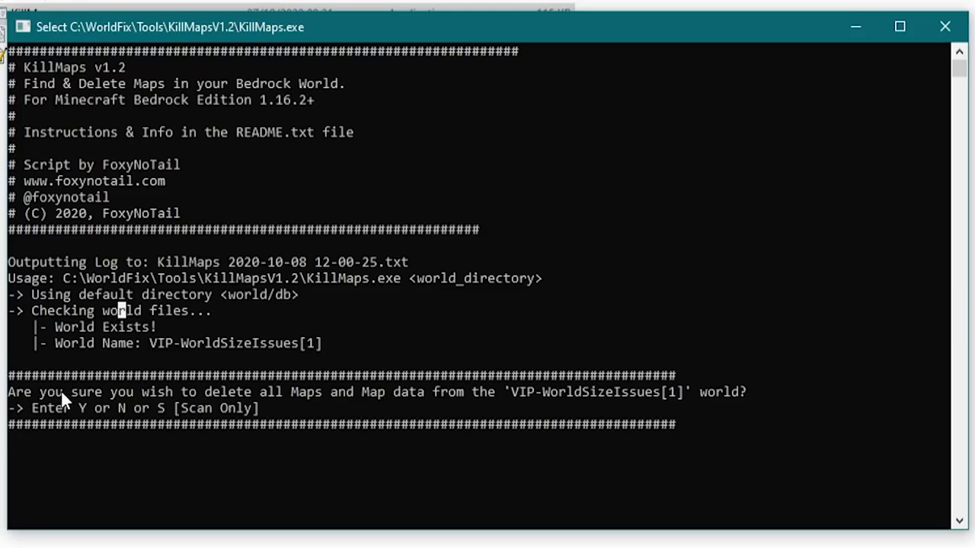
{"action": "left_click", "coordinate": [138, 357]}
{"action": "type", "text": "y"}
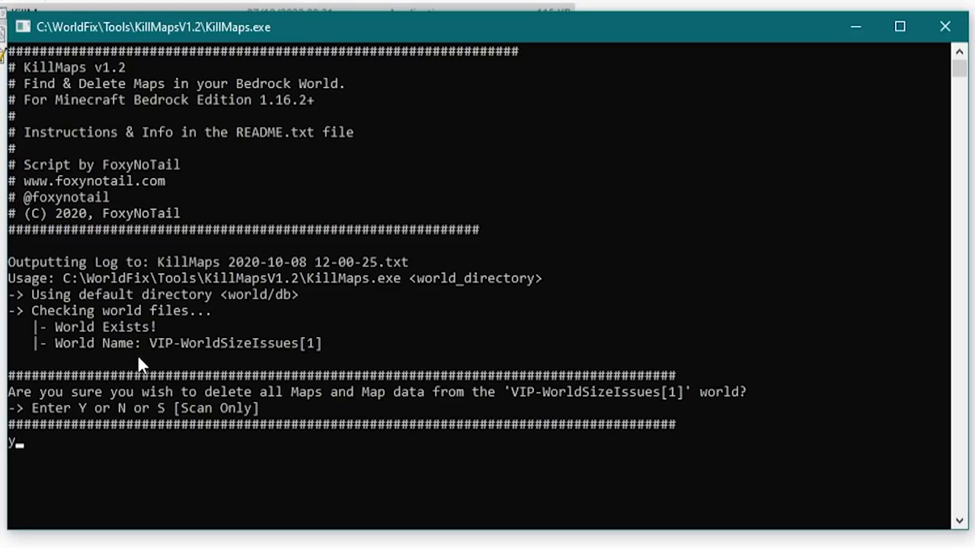
{"action": "key", "text": "Return"}
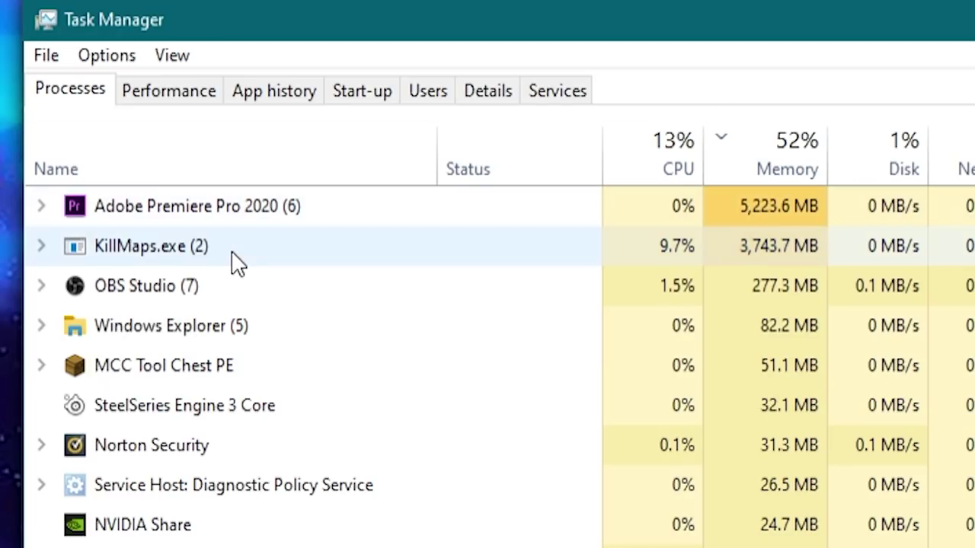
Inspect the CPU and memory use of the KillMaps.exe process in Task Manager
{"action": "left_click", "coordinate": [40, 243]}
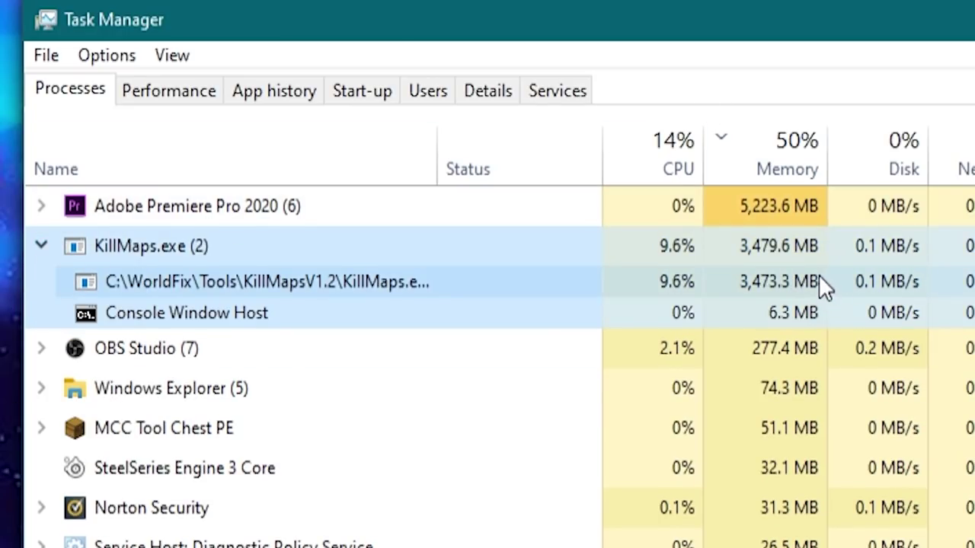
{"action": "double_click", "coordinate": [267, 282]}
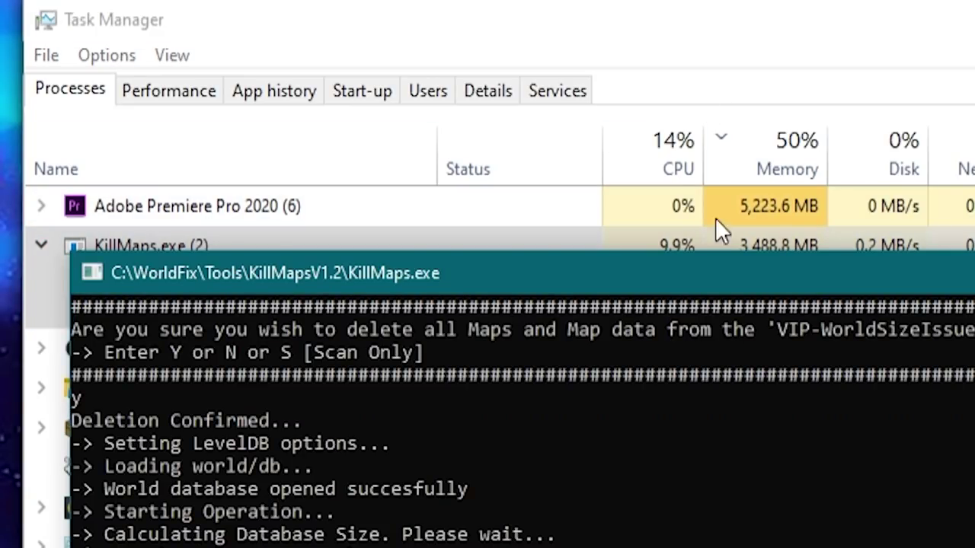
{"action": "left_click", "coordinate": [685, 19]}
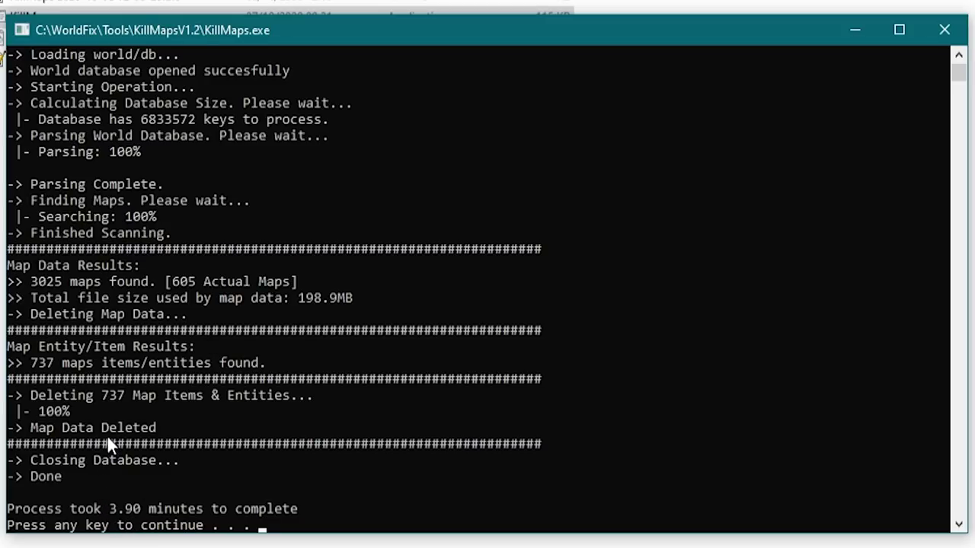
Review the map data and map item deletion results in the KillMaps console and close the tool
{"action": "double_click", "coordinate": [31, 360]}
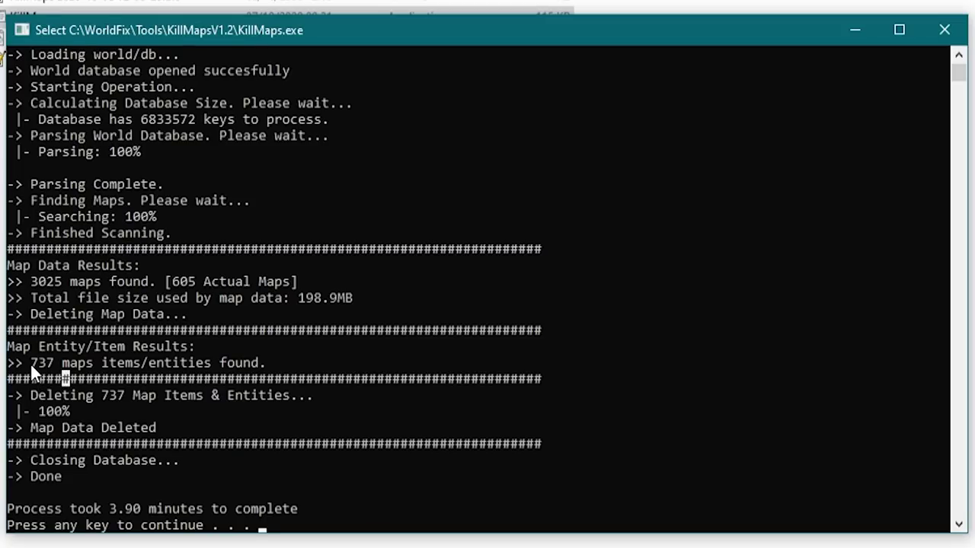
{"action": "left_click", "coordinate": [90, 363]}
{"action": "left_click_drag", "start_coordinate": [33, 283], "coordinate": [57, 283]}
{"action": "left_click", "coordinate": [57, 283]}
{"action": "left_click", "coordinate": [72, 329]}
{"action": "left_click", "coordinate": [290, 430]}
{"action": "key", "text": "Return"}
{"action": "key", "text": "Return"}
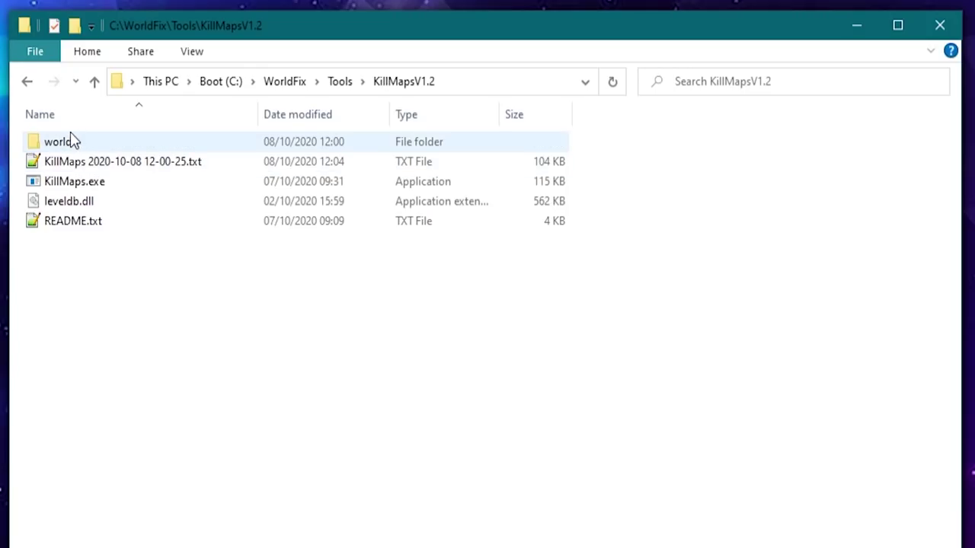
Replace the contents of VIP-WorldSizeIssue[1] in minecraftWorlds with all files from the KillMapsV1.2 world folder
{"action": "double_click", "coordinate": [69, 139]}
{"action": "left_click_drag", "start_coordinate": [161, 283], "coordinate": [33, 141]}
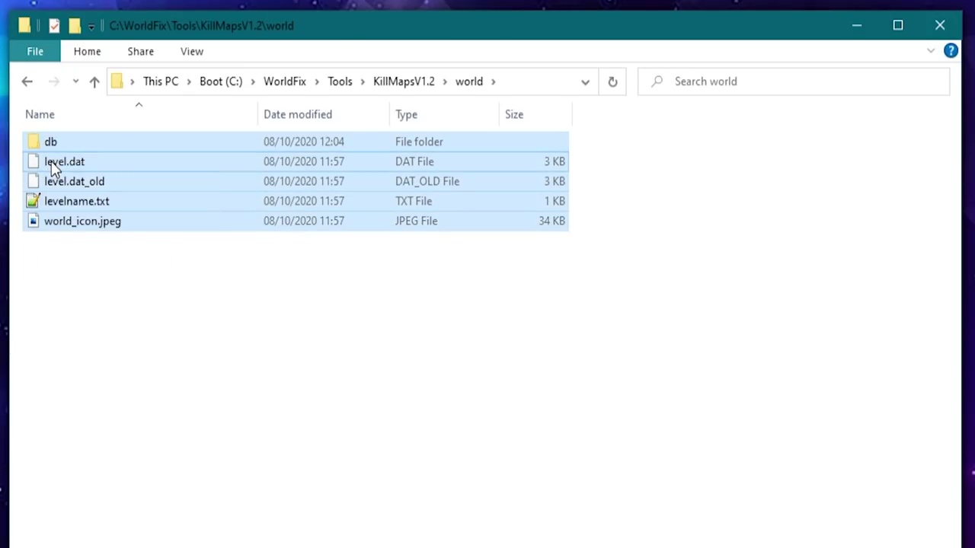
{"action": "right_click", "coordinate": [51, 161]}
{"action": "left_click", "coordinate": [135, 473]}
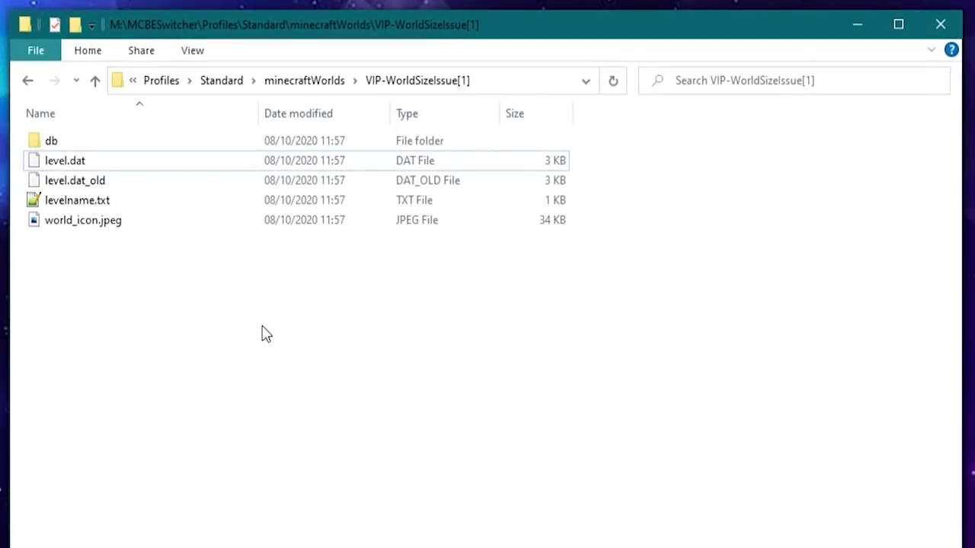
{"action": "key", "text": "ctrl+a"}
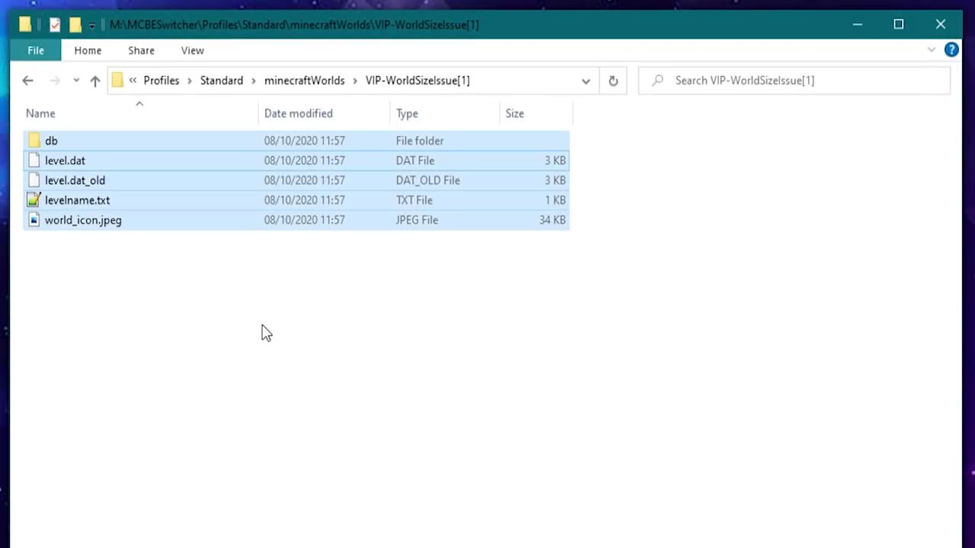
{"action": "key", "text": "Delete"}
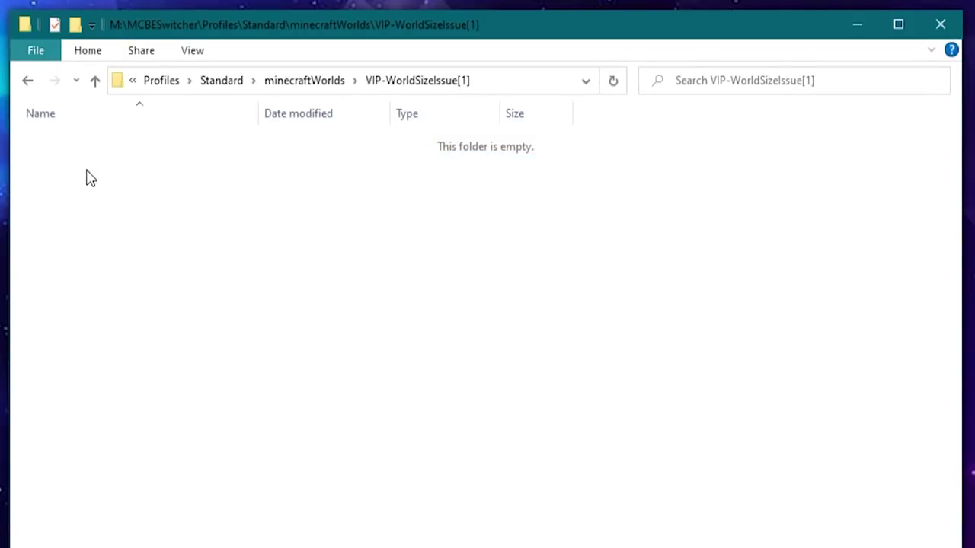
{"action": "right_click", "coordinate": [89, 154]}
{"action": "left_click", "coordinate": [191, 286]}
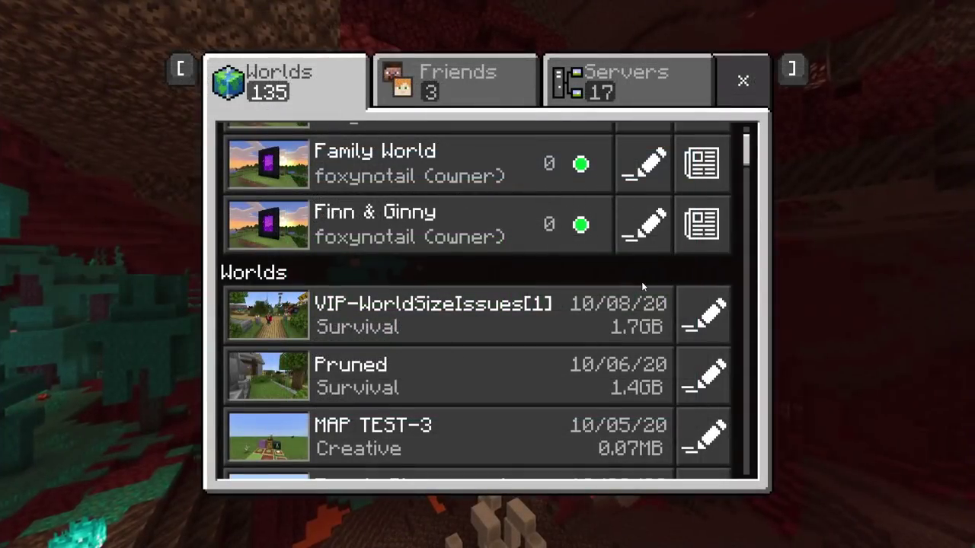
Switch to Minecraft, load the VIP-WorldSizeIssues[1] world and inspect the item frames around the stone-edged garden for maps
{"action": "scroll", "coordinate": [658, 281], "scroll_direction": "down", "scroll_amount": 2}
{"action": "left_click", "coordinate": [390, 259]}
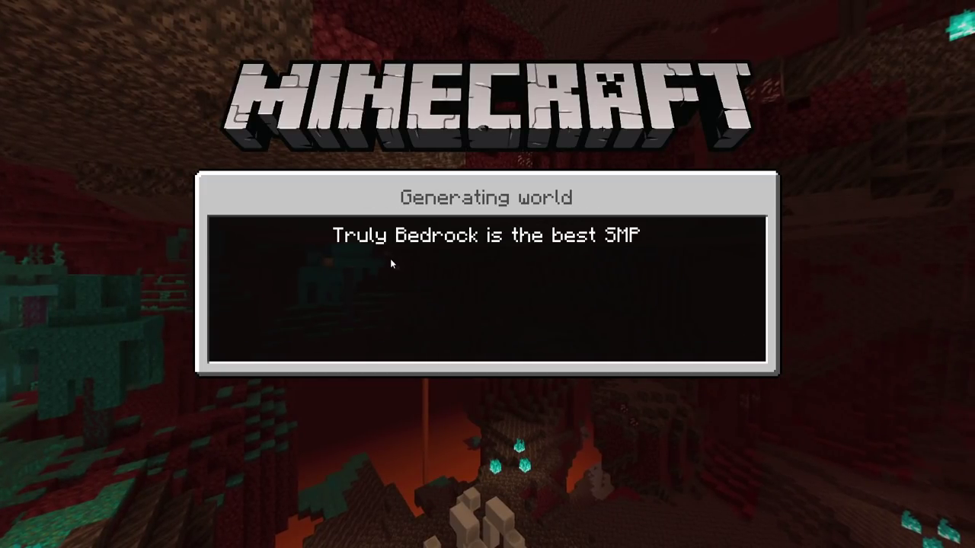
{"action": "key", "text": "F5"}
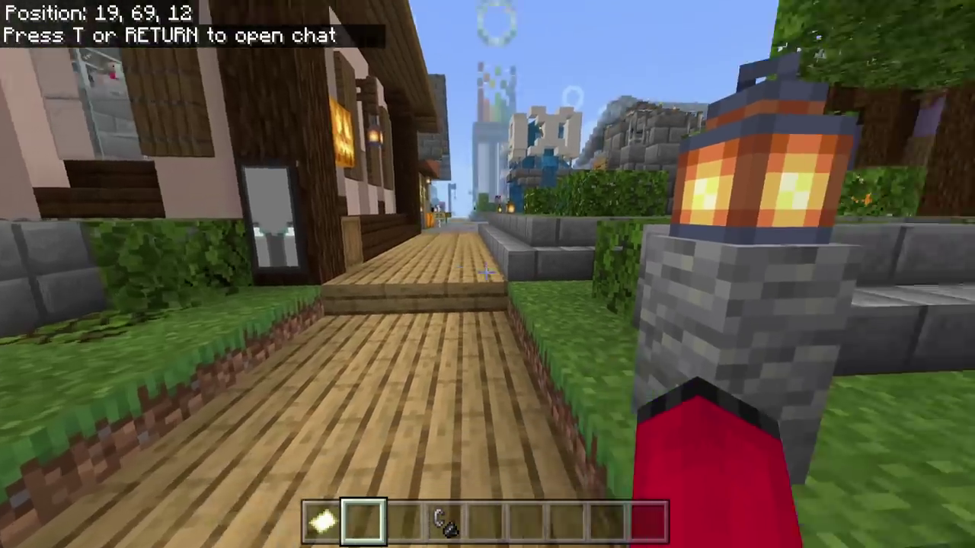
{"action": "key", "text": "w"}
{"action": "key", "text": "w"}
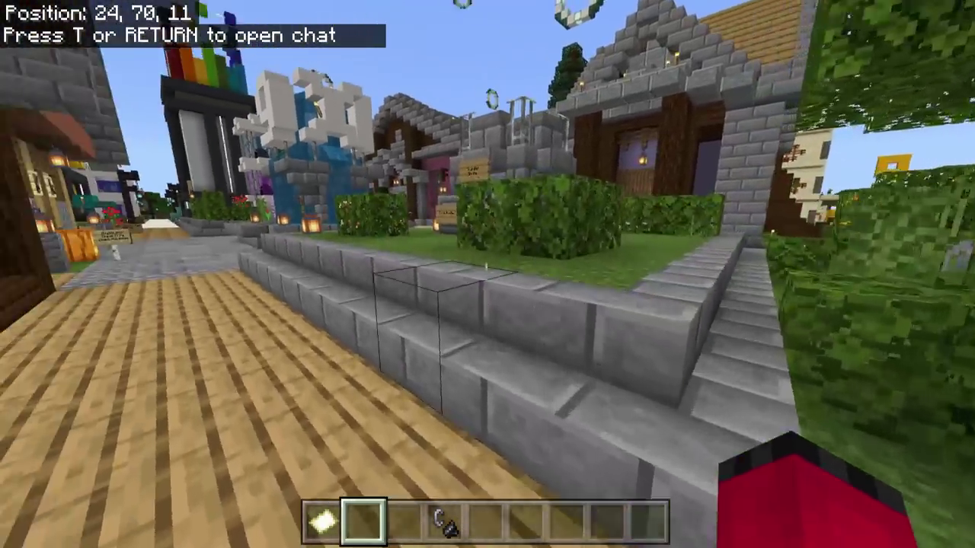
{"action": "key", "text": "w"}
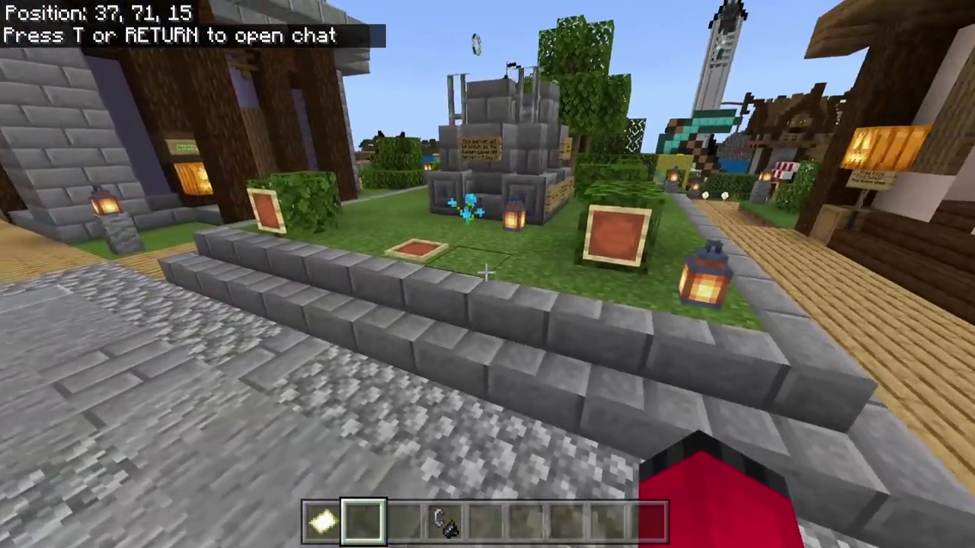
{"action": "key", "text": "w"}
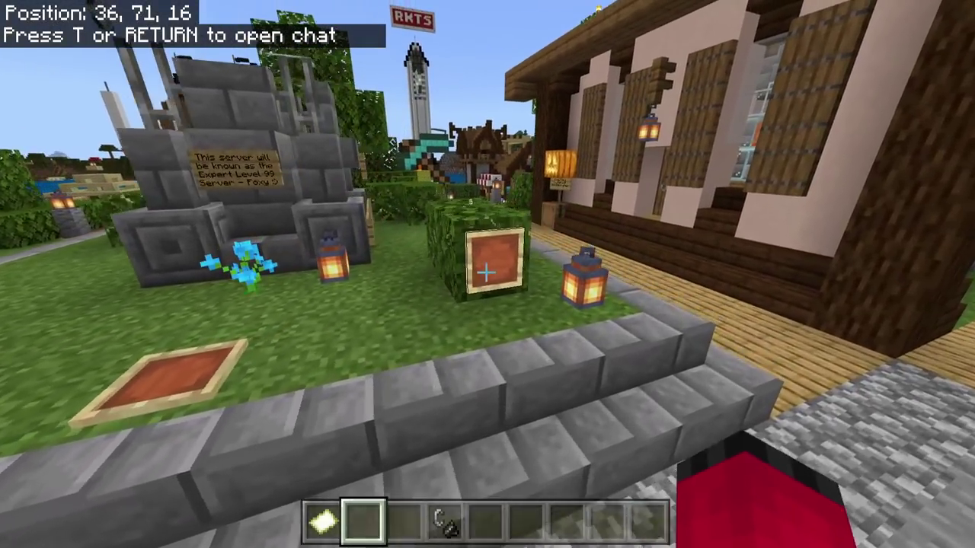
View the character from the front beside the garden with the item frames
{"action": "key", "text": "F5"}
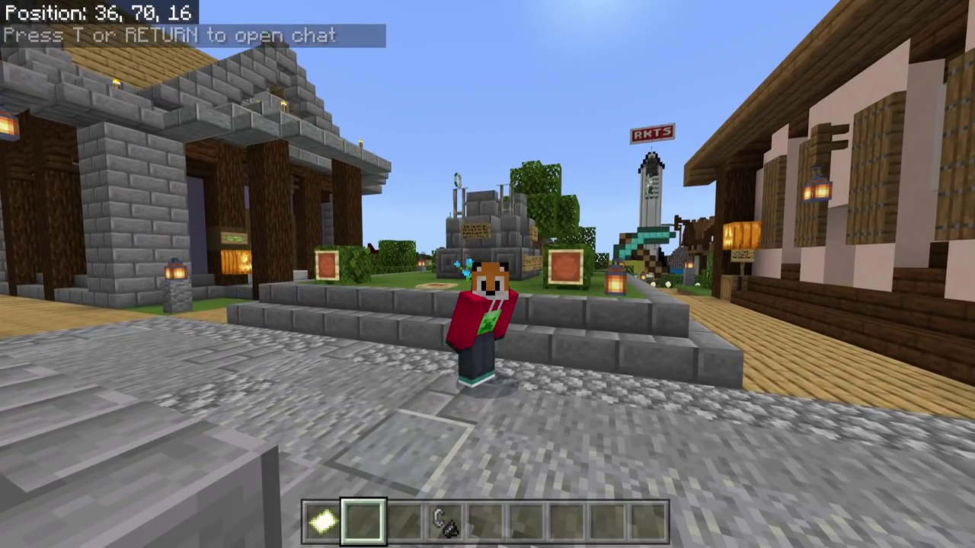
{"action": "key", "text": "s"}
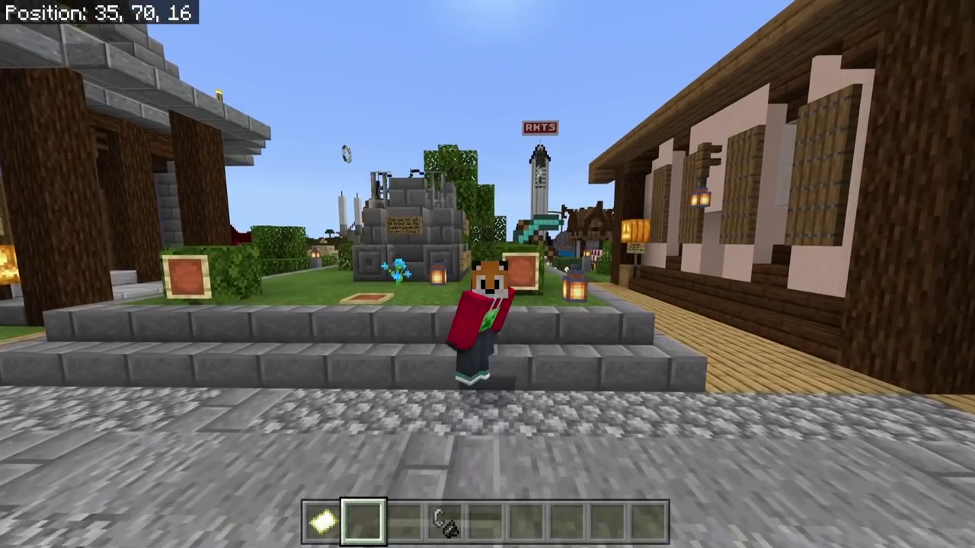
{"action": "key", "text": "s"}
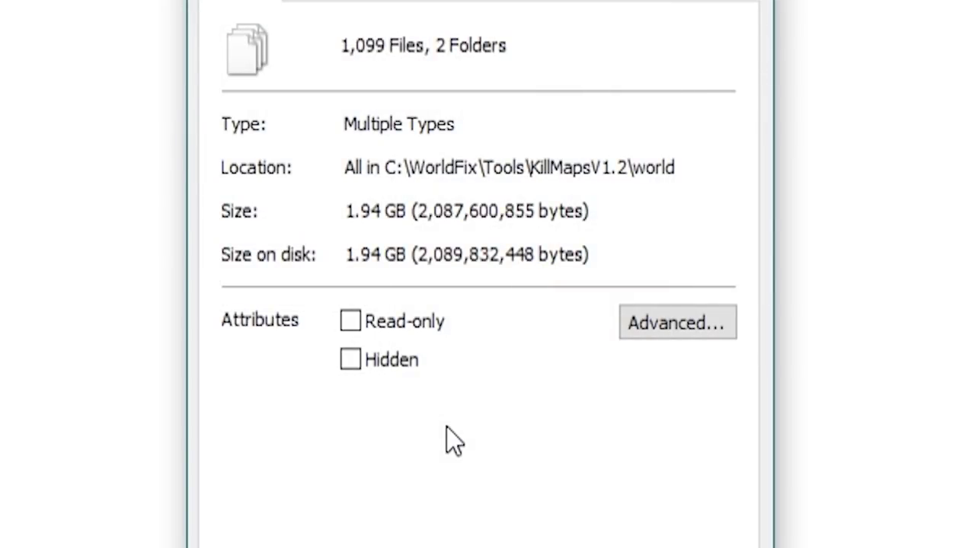
Check the total size of the files in C:\WorldFix\Tools\KillMapsV1.2\world in their properties
{"action": "left_click_drag", "start_coordinate": [352, 211], "coordinate": [405, 229]}
{"action": "left_click", "coordinate": [429, 254]}
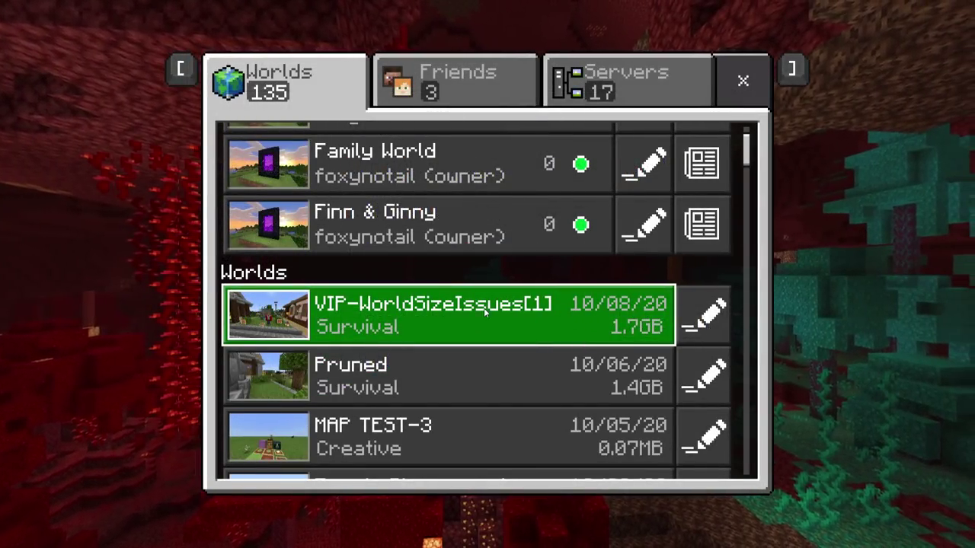
Load the VIP-WorldSizeIssues[1] world in Minecraft again and fly over the town to the roof of the prismarine building
{"action": "left_click", "coordinate": [470, 309]}
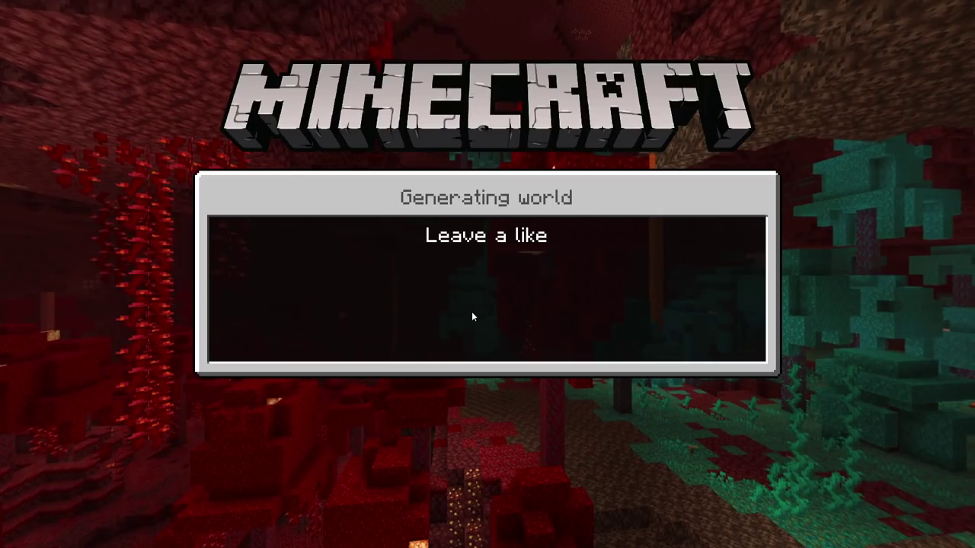
{"action": "key", "text": "F5"}
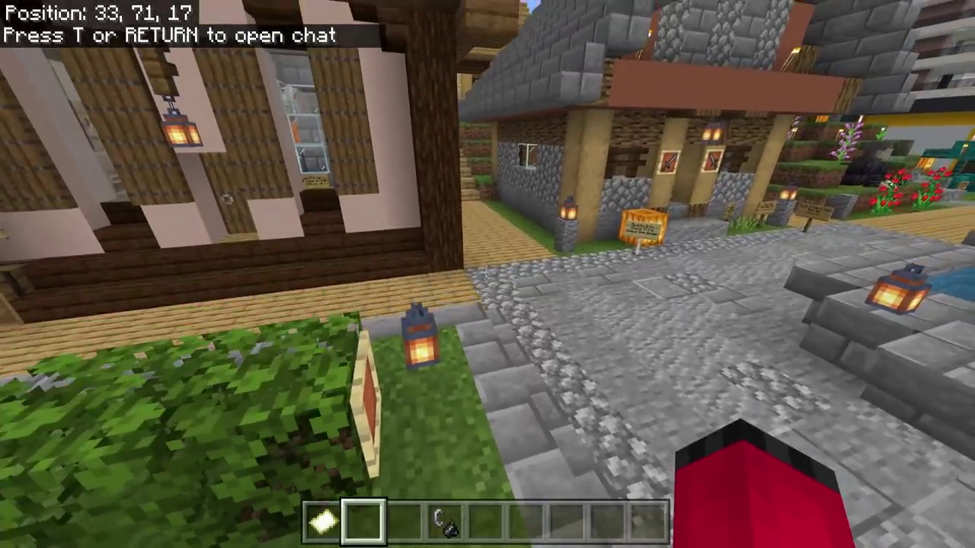
{"action": "key", "text": "w"}
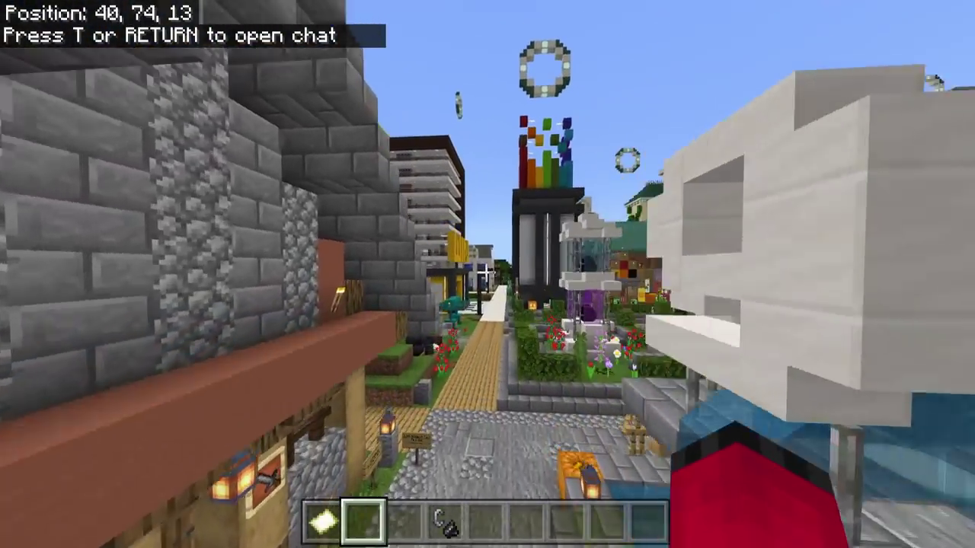
{"action": "key", "text": "w"}
{"action": "key", "text": "space"}
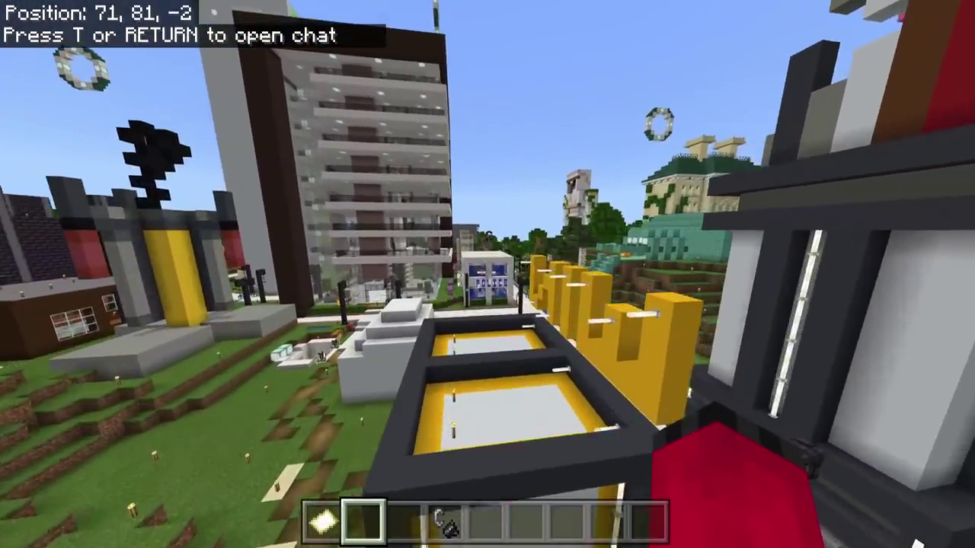
{"action": "key", "text": "w"}
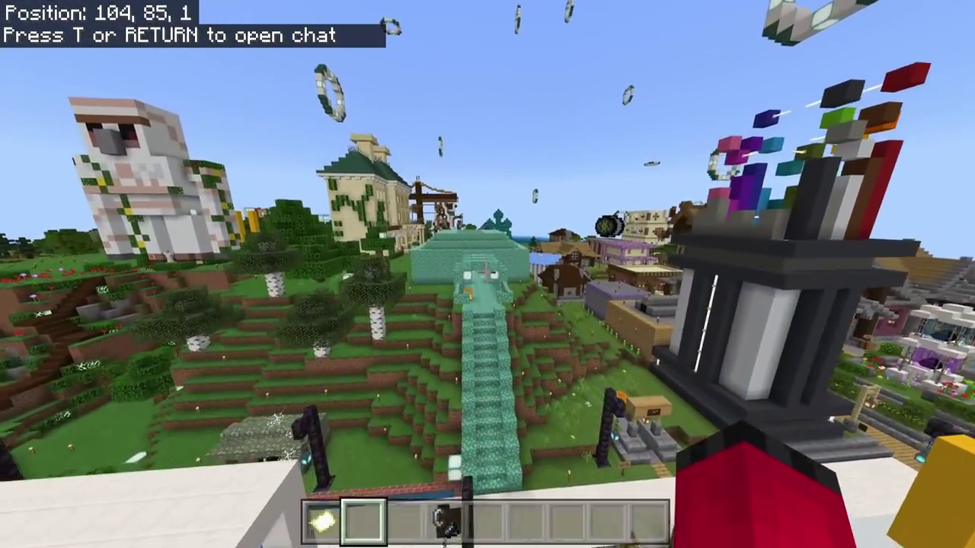
{"action": "key", "text": "w"}
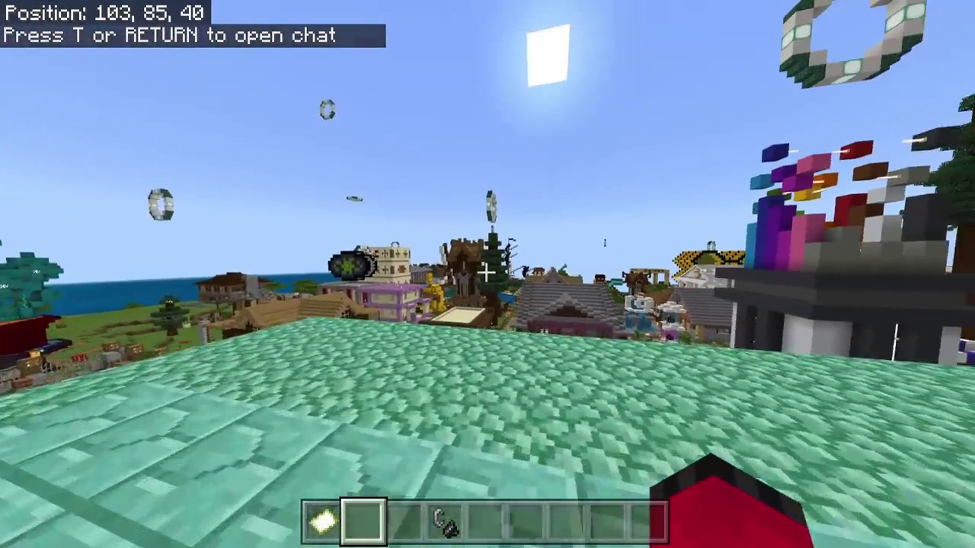
View the character from the front on the prismarine roof and move around to look over the surrounding builds
{"action": "key", "text": "F5"}
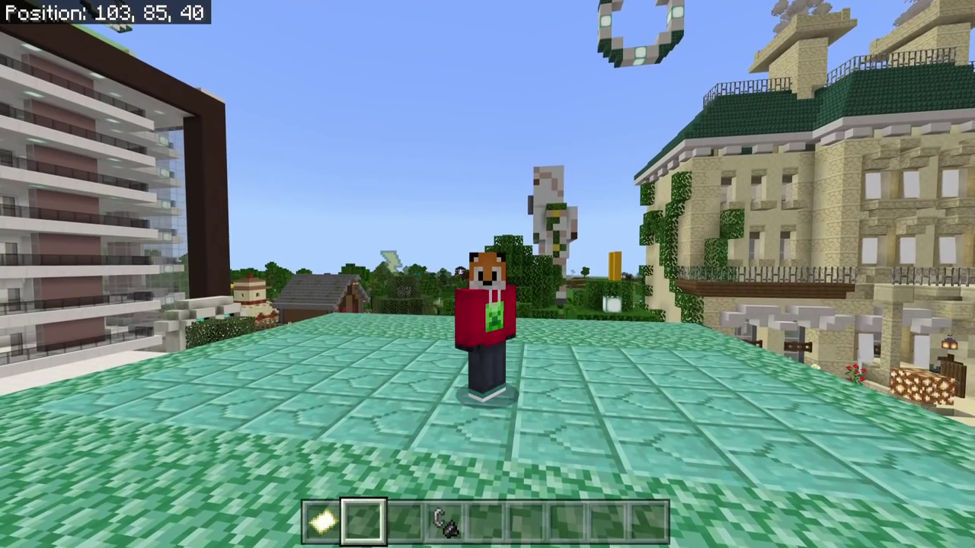
{"action": "key", "text": "w"}
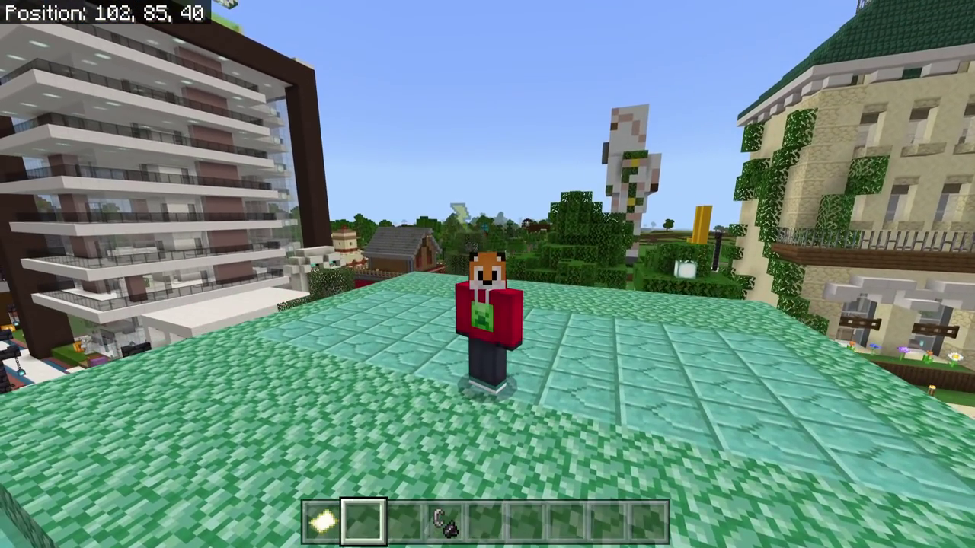
{"action": "key", "text": "w"}
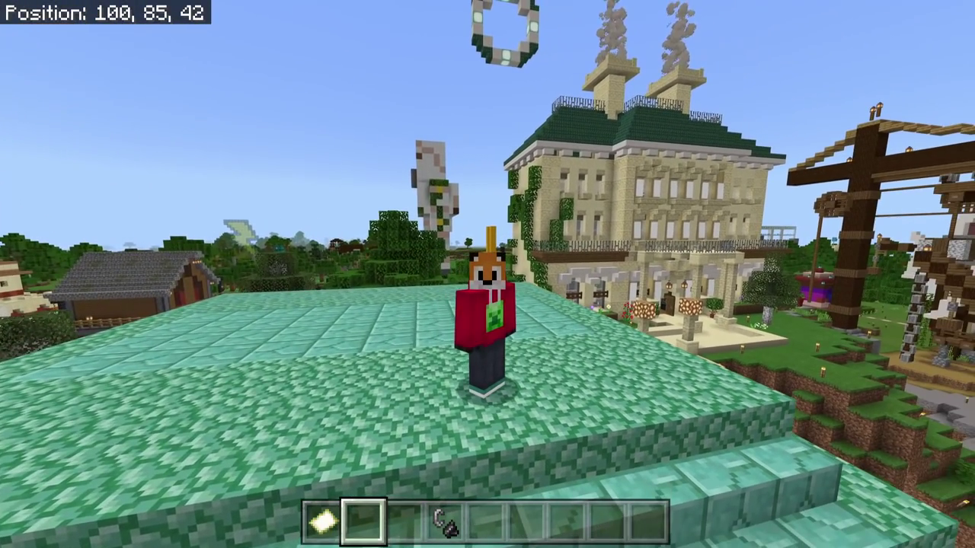
{"action": "key", "text": "w"}
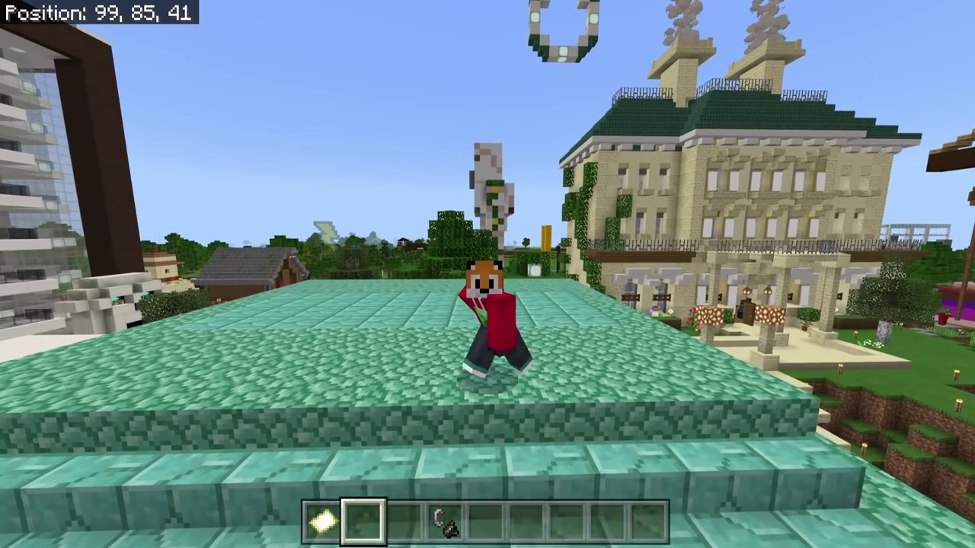
{"action": "key", "text": "w"}
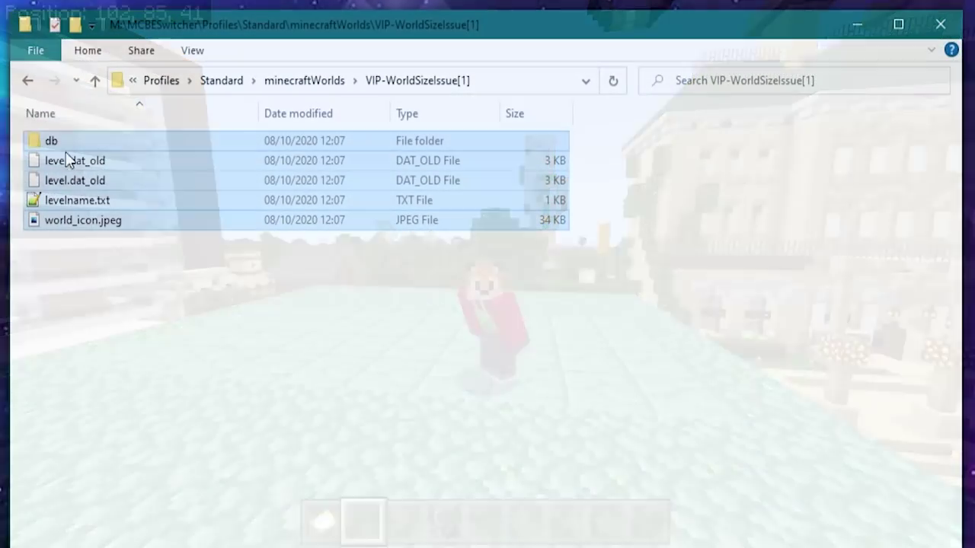
In File Explorer, check the total size of all files in the VIP-WorldSizeIssue[1] folder in their properties
{"action": "right_click", "coordinate": [81, 184]}
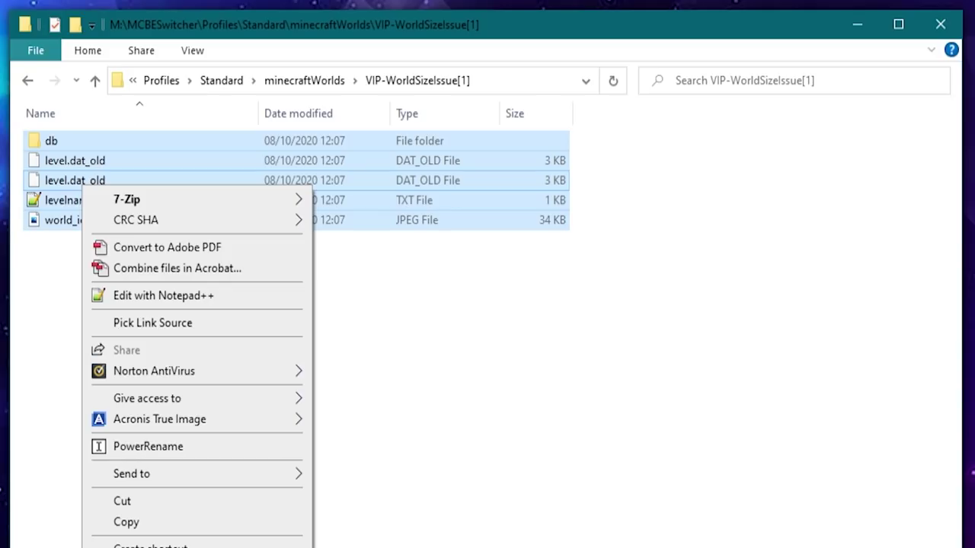
{"action": "key", "text": "r"}
{"action": "left_click_drag", "start_coordinate": [292, 201], "coordinate": [487, 180]}
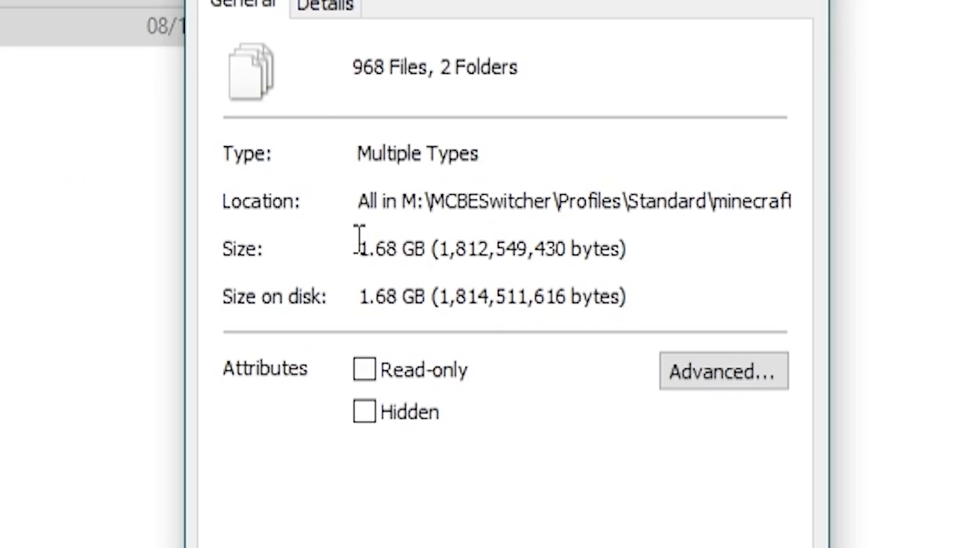
{"action": "left_click_drag", "start_coordinate": [358, 236], "coordinate": [402, 250]}
{"action": "left_click", "coordinate": [403, 249]}
{"action": "key", "text": "Escape"}
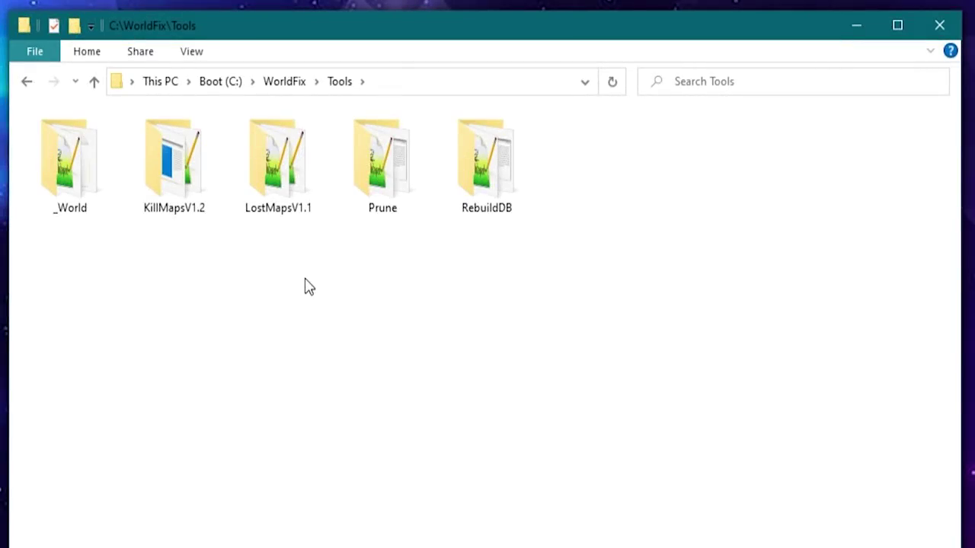
Examine the contents of the RebuildDB folder in C:\WorldFix\Tools and return to the Tools folder
{"action": "left_click_drag", "start_coordinate": [146, 297], "coordinate": [305, 242]}
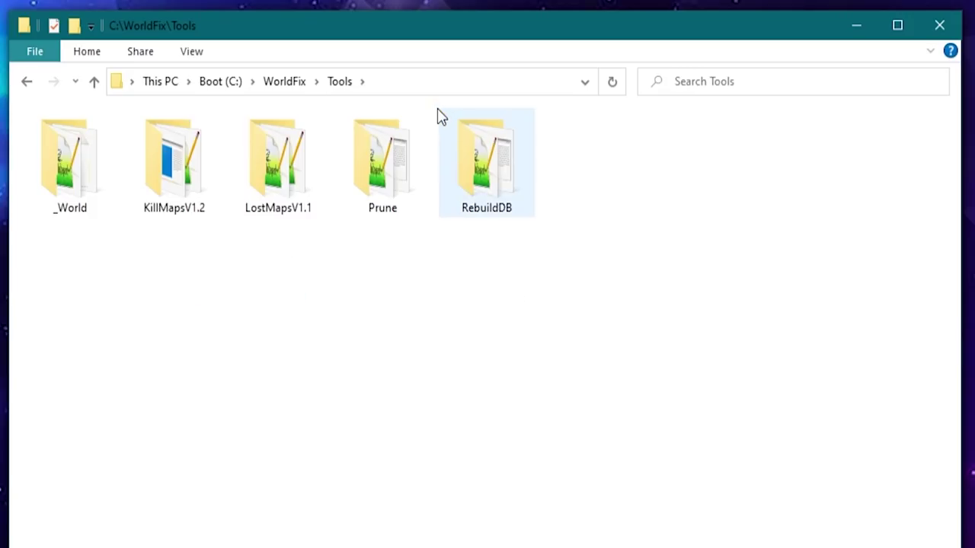
{"action": "left_click_drag", "start_coordinate": [433, 103], "coordinate": [562, 242]}
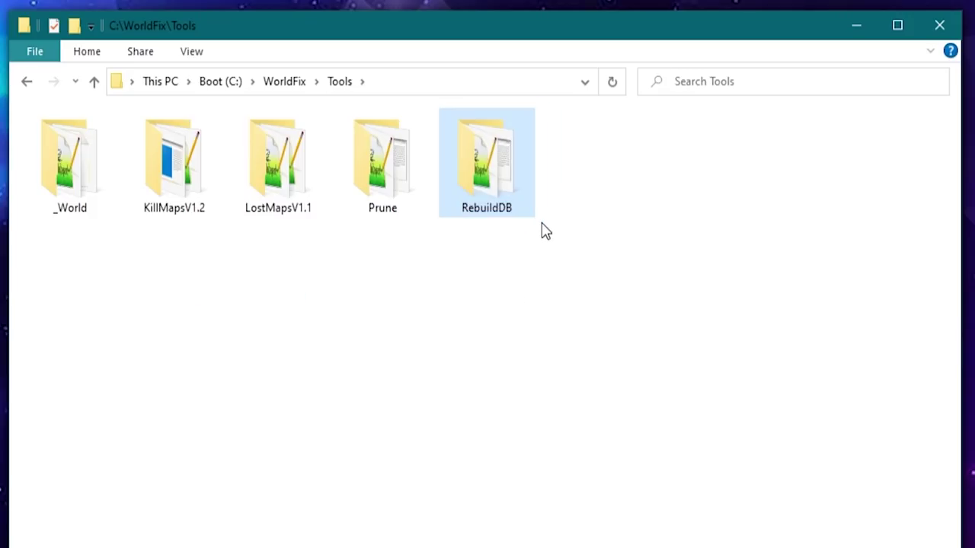
{"action": "left_click", "coordinate": [537, 207]}
{"action": "left_click", "coordinate": [474, 172]}
{"action": "double_click", "coordinate": [474, 172]}
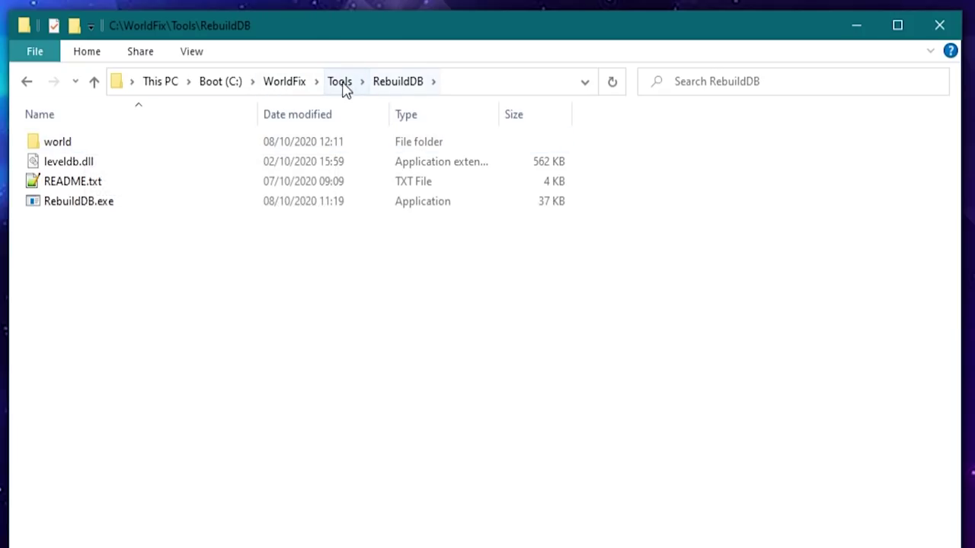
{"action": "left_click", "coordinate": [290, 84]}
{"action": "double_click", "coordinate": [92, 187]}
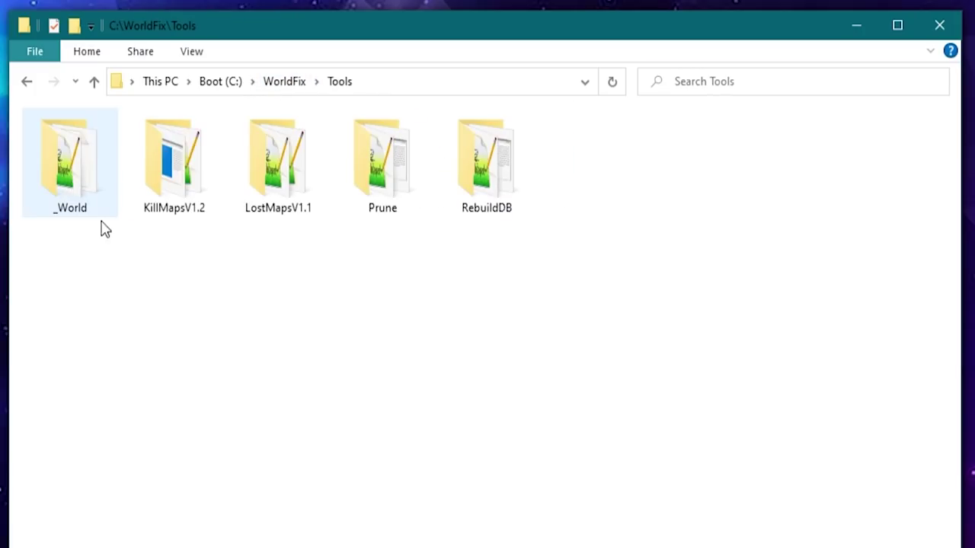
{"action": "left_click_drag", "start_coordinate": [156, 256], "coordinate": [274, 319]}
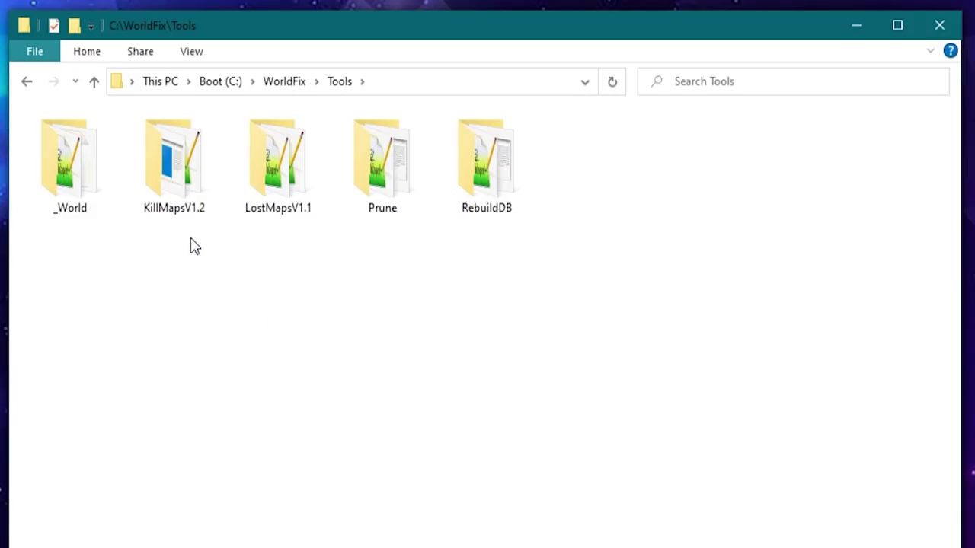
{"action": "mouse_move", "coordinate": [266, 235]}
{"action": "left_mouse_down"}
{"action": "mouse_move", "coordinate": [174, 238]}
{"action": "mouse_move", "coordinate": [272, 252]}
{"action": "left_mouse_up"}
{"action": "left_click", "coordinate": [182, 211]}
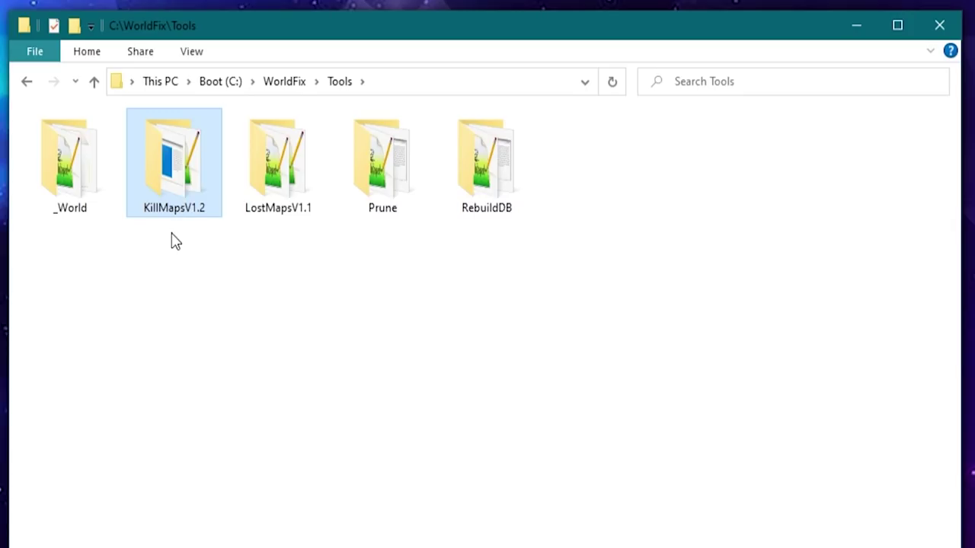
{"action": "left_click", "coordinate": [175, 242]}
{"action": "left_click", "coordinate": [176, 180]}
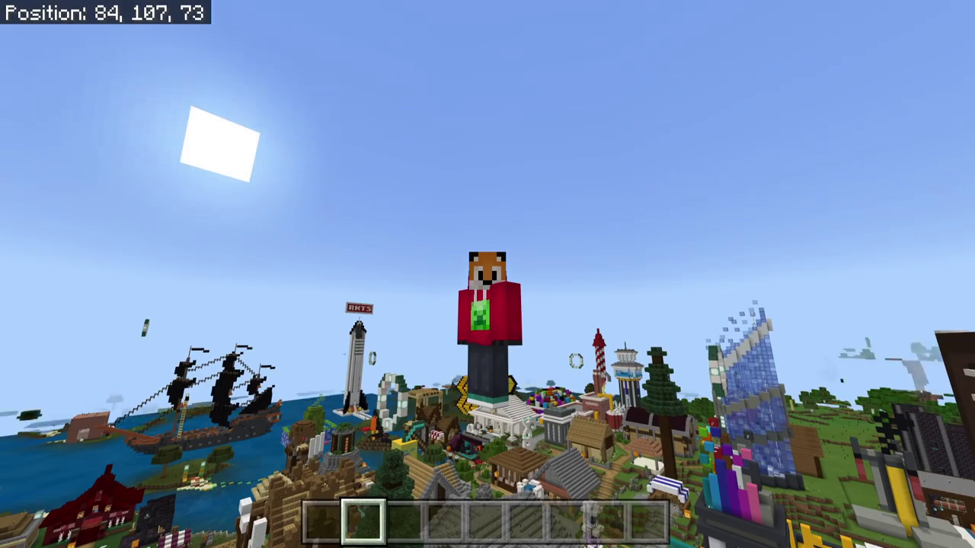
Fly over the town to the top of the prismarine and quartz ring and view the character there from the front
{"action": "key", "text": "w"}
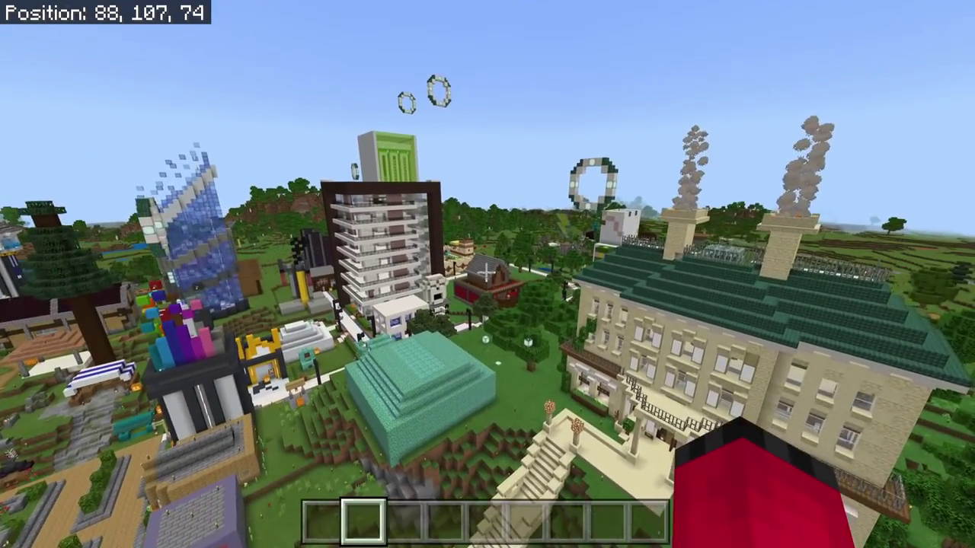
{"action": "key", "text": "w"}
{"action": "key", "text": "space"}
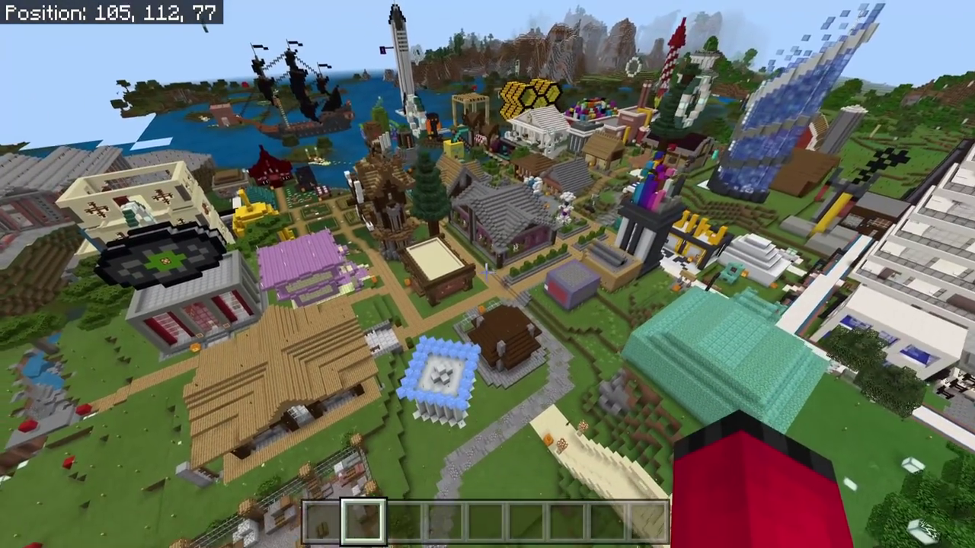
{"action": "key", "text": "w"}
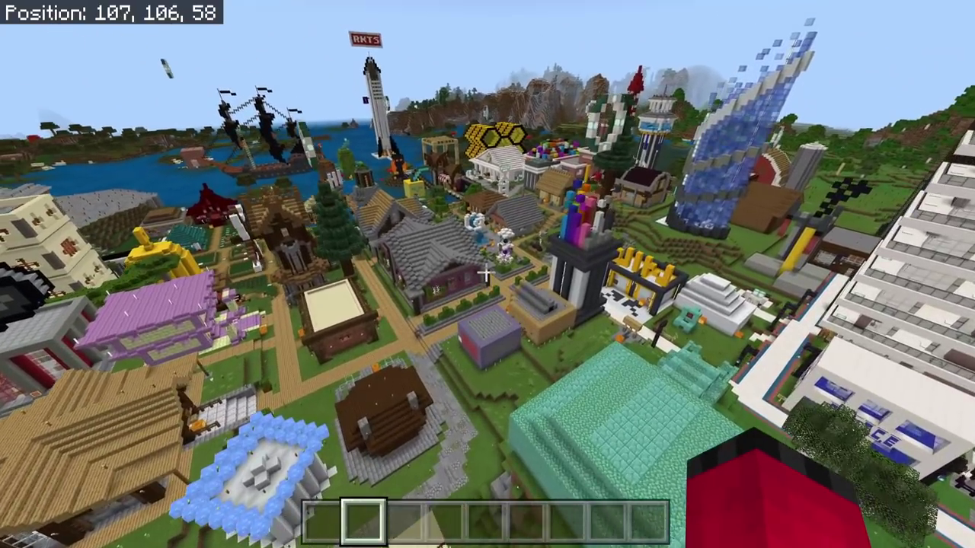
{"action": "key", "text": "w"}
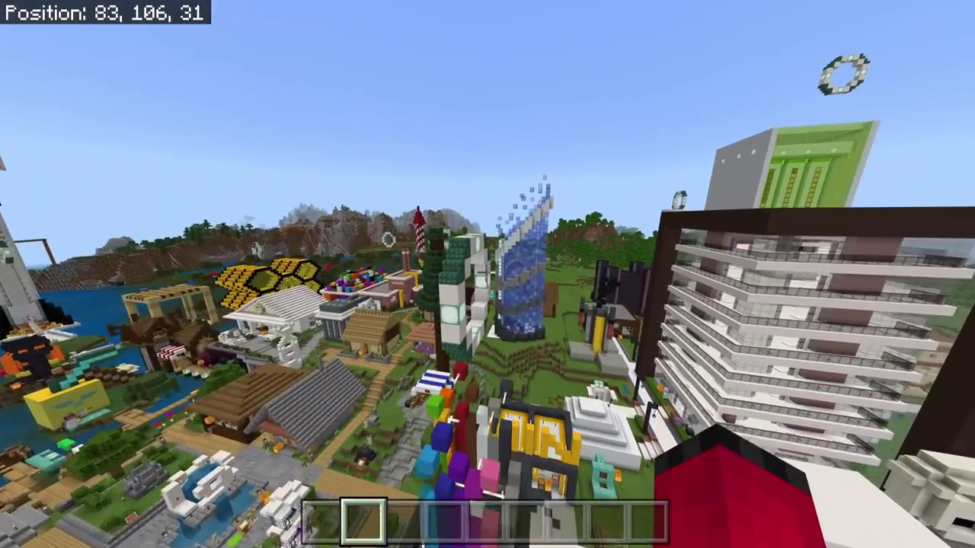
{"action": "key", "text": "w"}
{"action": "key", "text": "F5"}
{"action": "key", "text": "F5"}
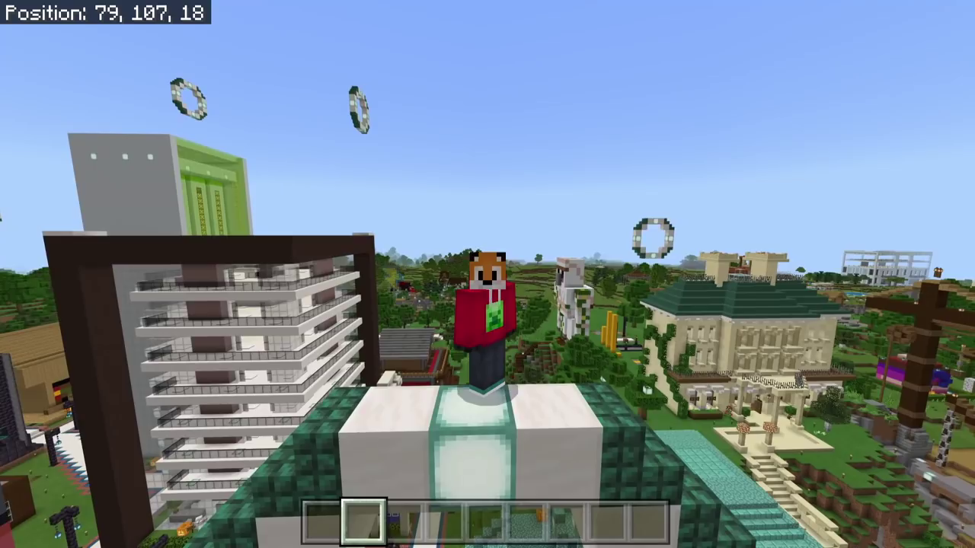
Return to first-person view and fly over the houses and farm plots, descending to the wooden roof in the harbour
{"action": "key", "text": "F5"}
{"action": "key", "text": "space"}
{"action": "key", "text": "w"}
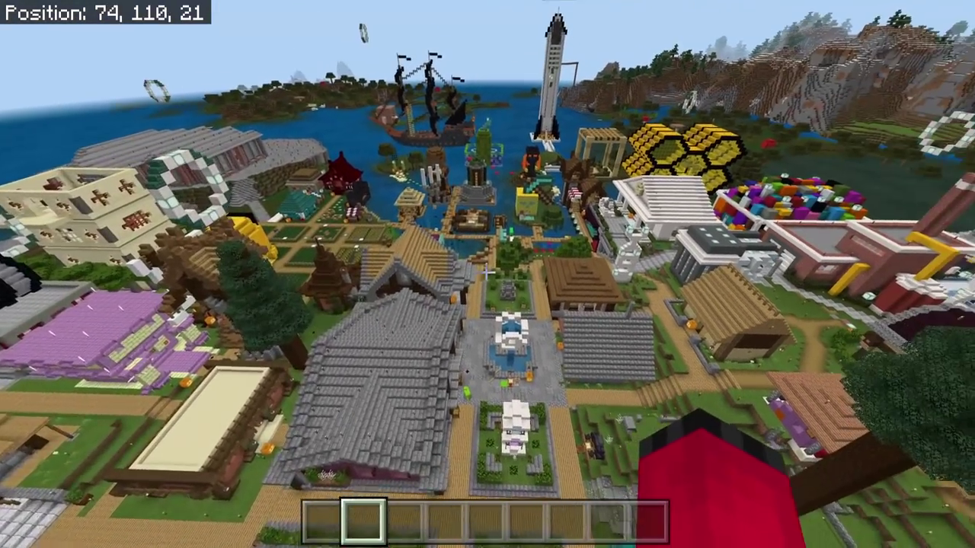
{"action": "key", "text": "w"}
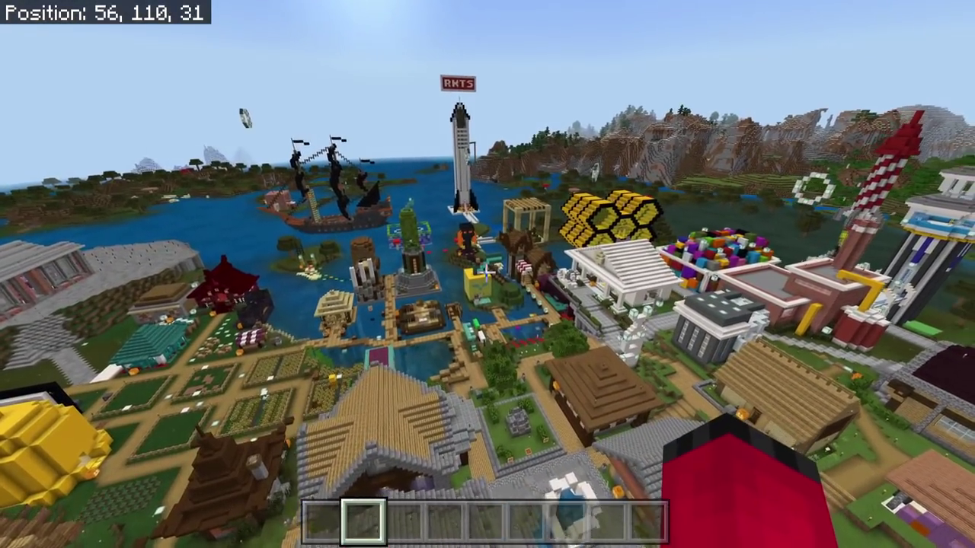
{"action": "key", "text": "w"}
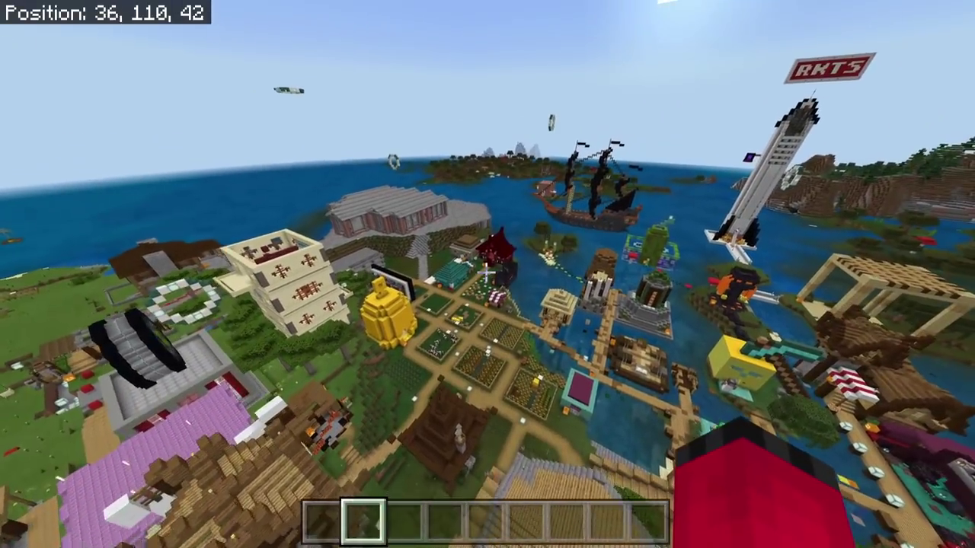
{"action": "key", "text": "shift"}
{"action": "key", "text": "w"}
{"action": "key", "text": "shift"}
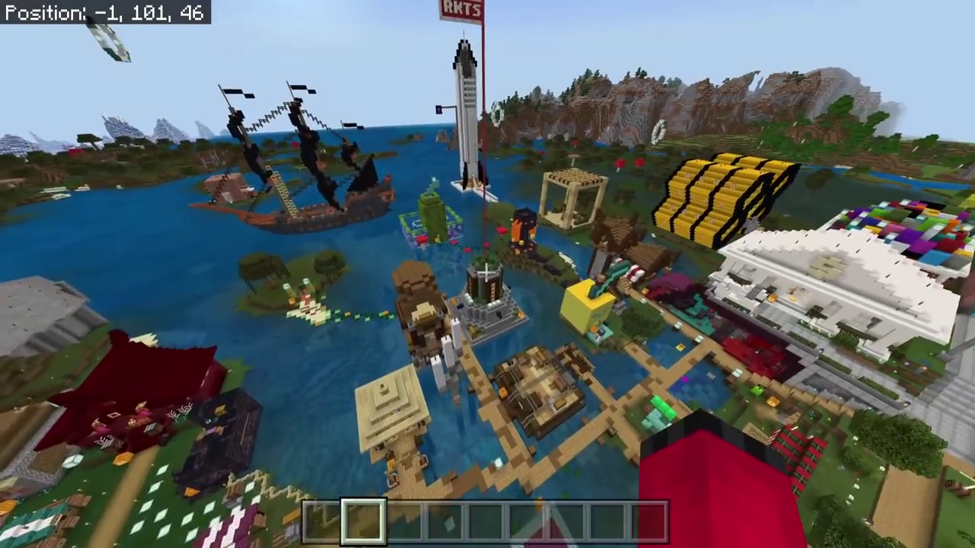
{"action": "key", "text": "w"}
{"action": "key", "text": "shift"}
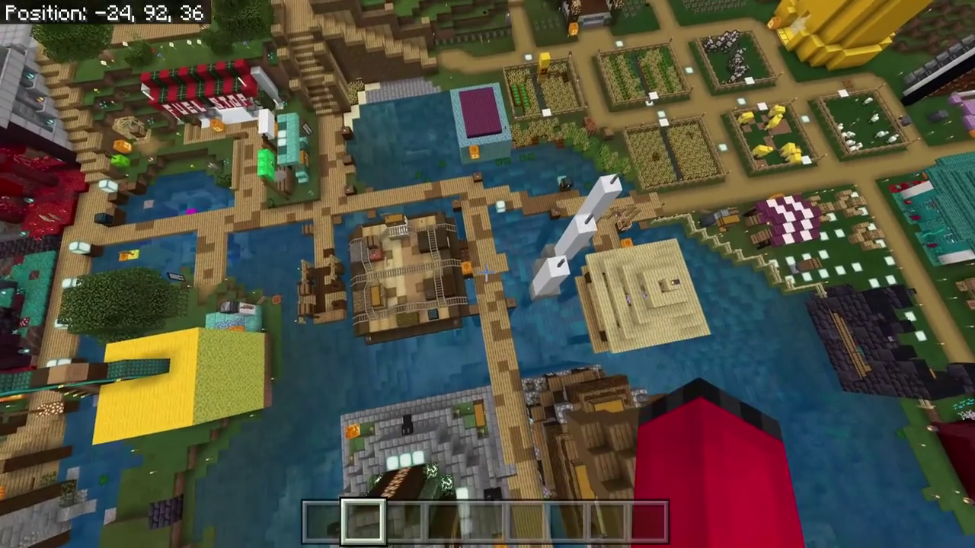
View the character from the front on the harbour's wooden roof, facing away from the pirate ship and rocket, and move to the roof's edge
{"action": "key", "text": "F5"}
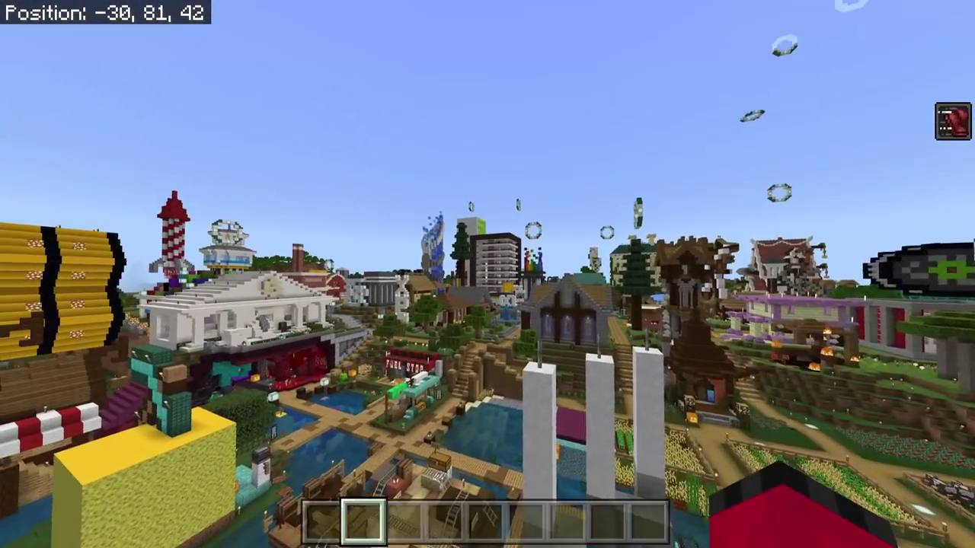
{"action": "key", "text": "F5"}
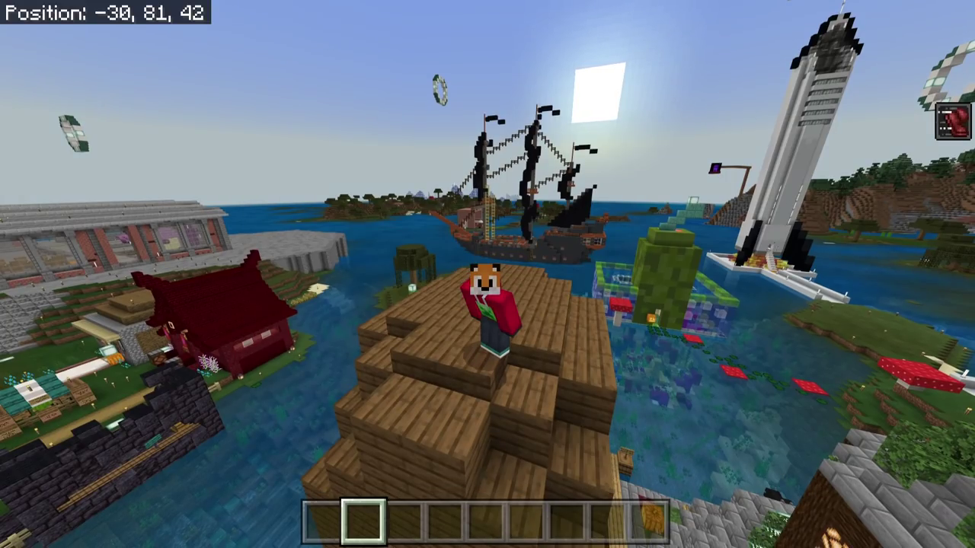
{"action": "key", "text": "w"}
{"action": "key", "text": "s"}
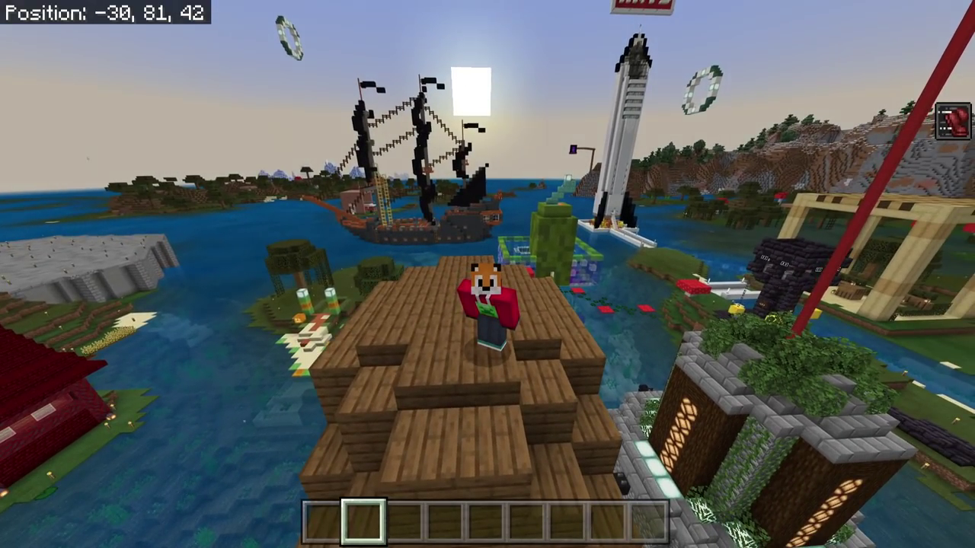
{"action": "key", "text": "w"}
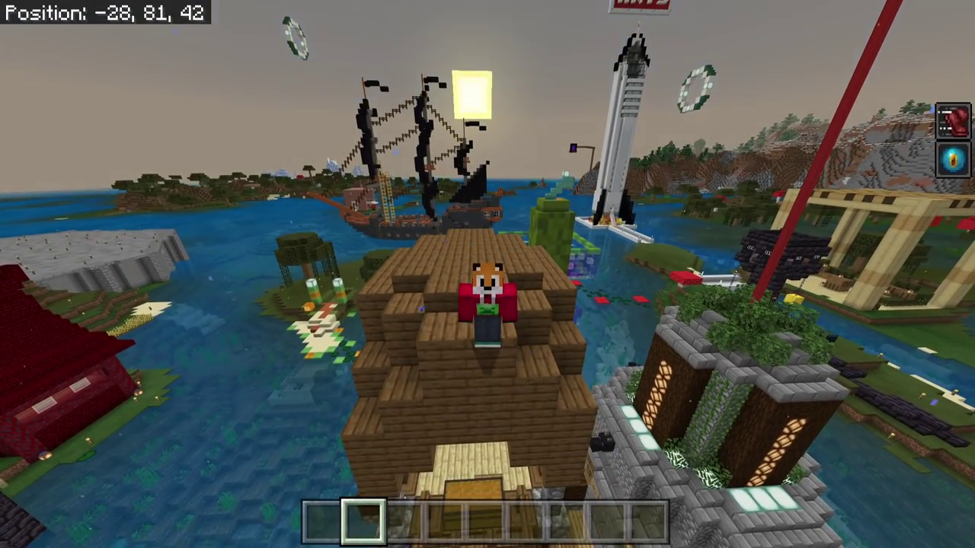